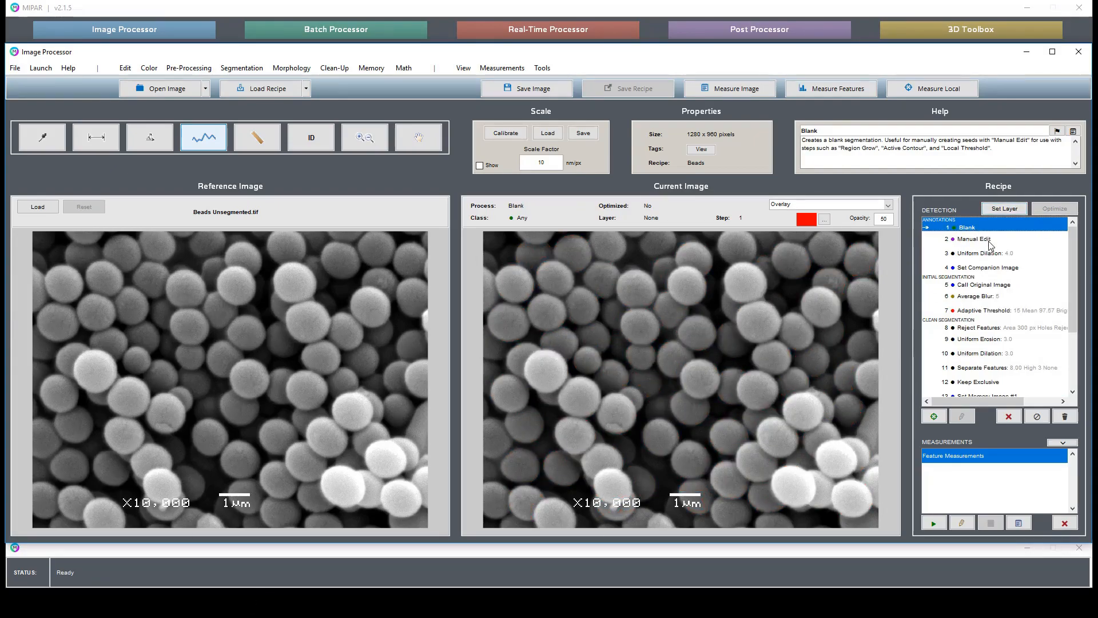
Step: Review the recipe's annotation and initial segmentation results from Manual Edit through Adaptive Threshold, using a close-up of the beads
double_click(989, 240)
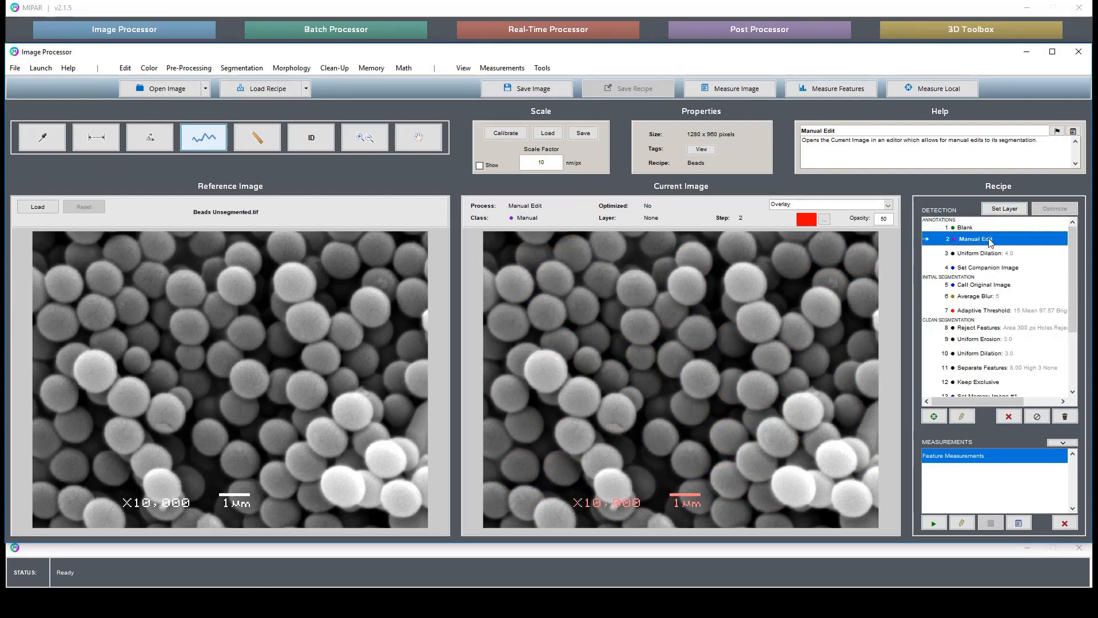
double_click(1000, 267)
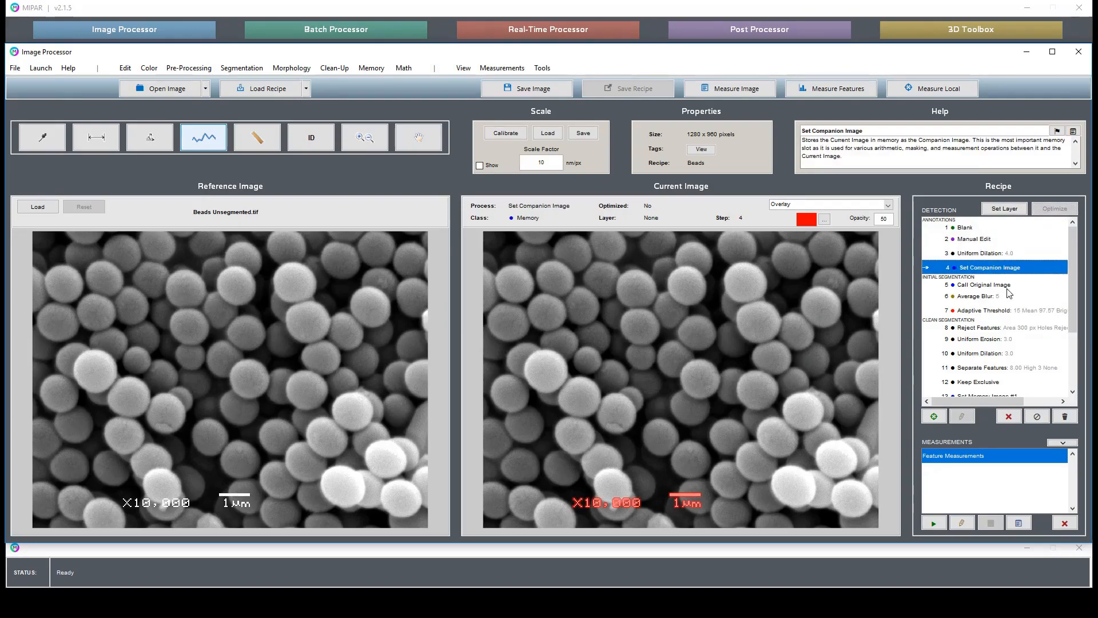
click(363, 143)
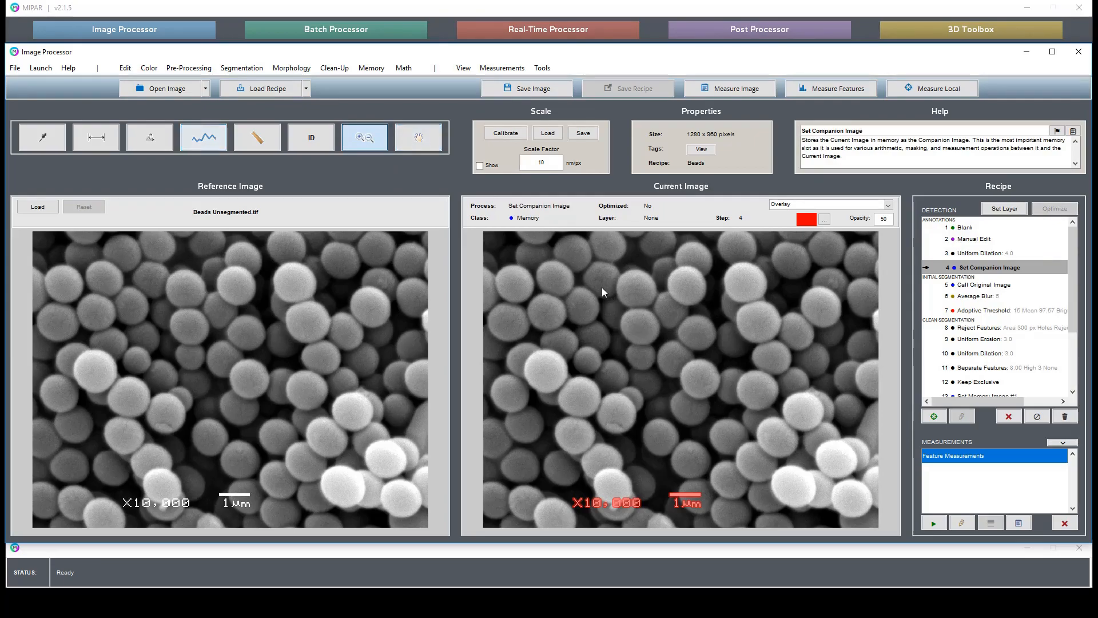
click(705, 375)
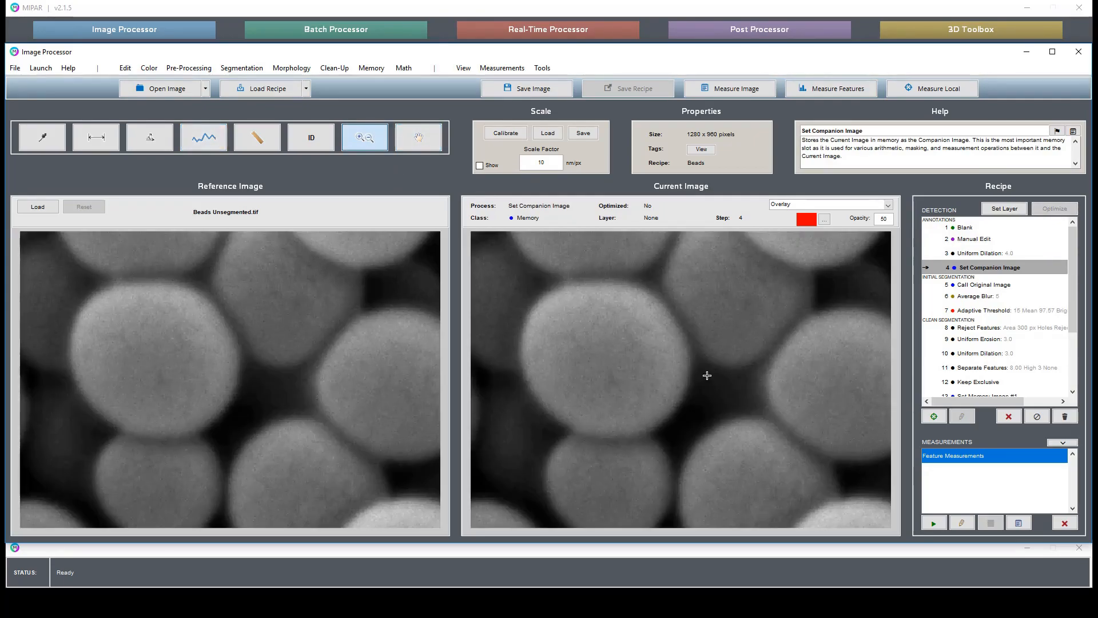
click(992, 285)
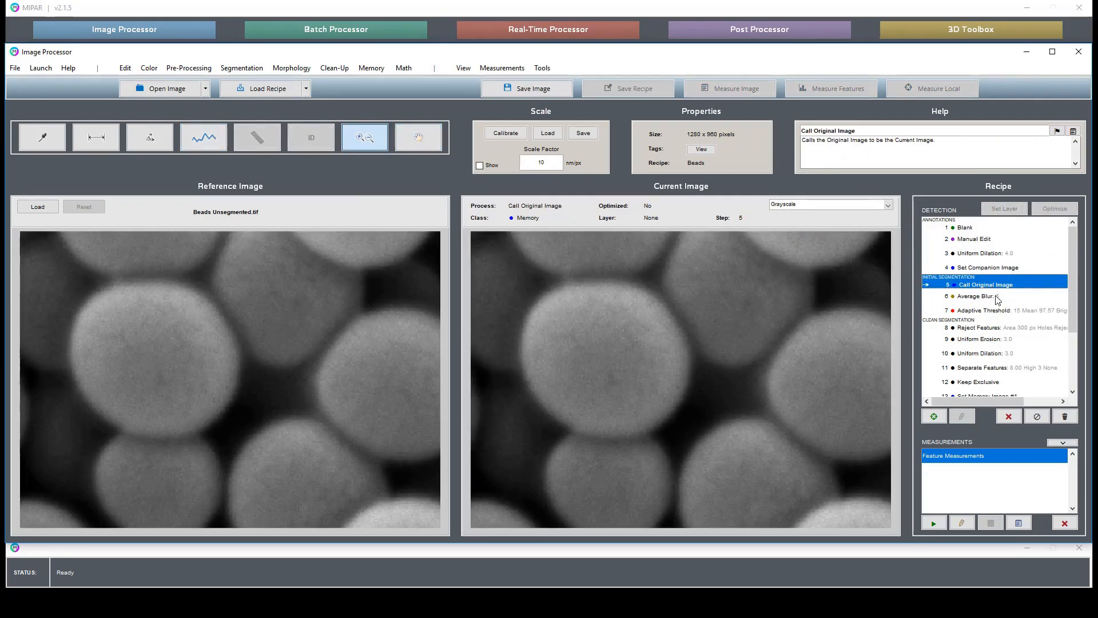
click(995, 296)
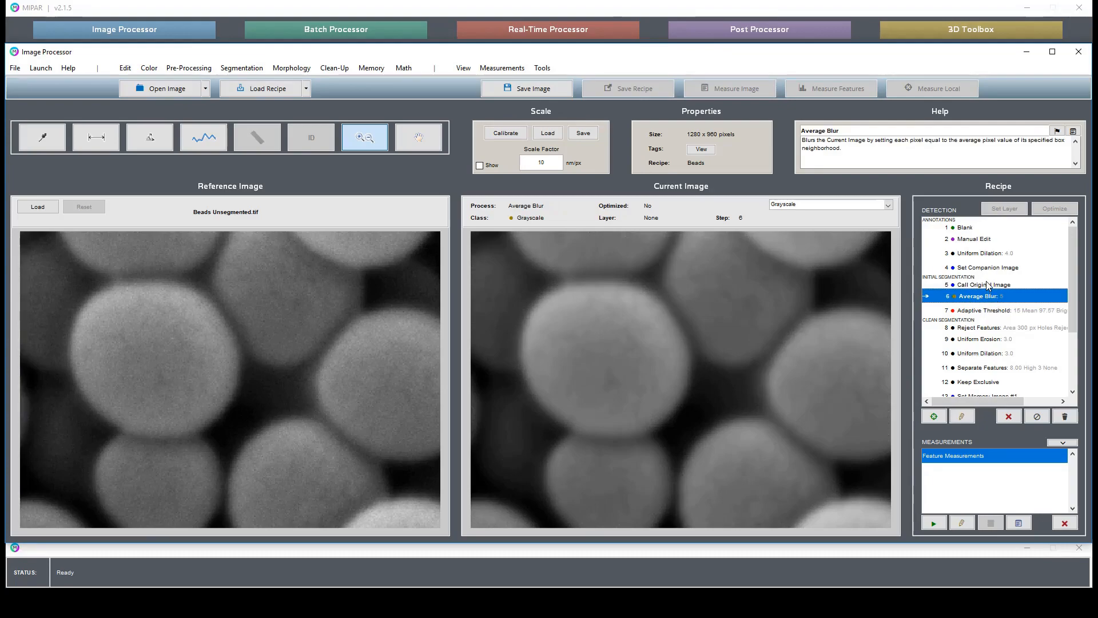
click(1005, 313)
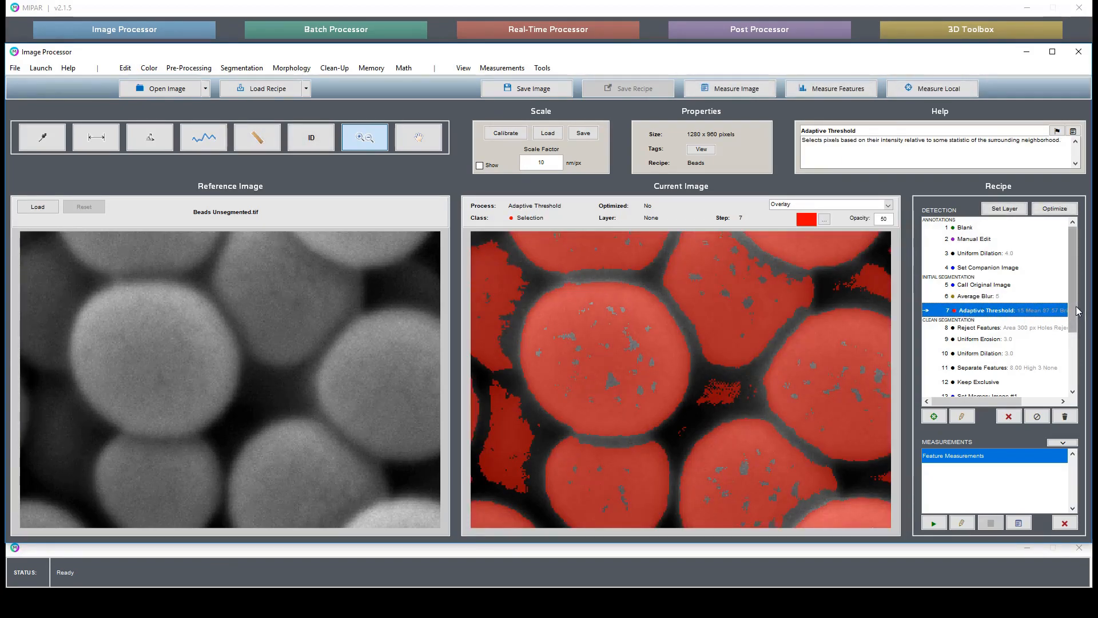
Step: Inspect the first clean-up results of the bead segmentation: Reject Features, Uniform Erosion and Uniform Dilation
scroll(982, 297, down, 2)
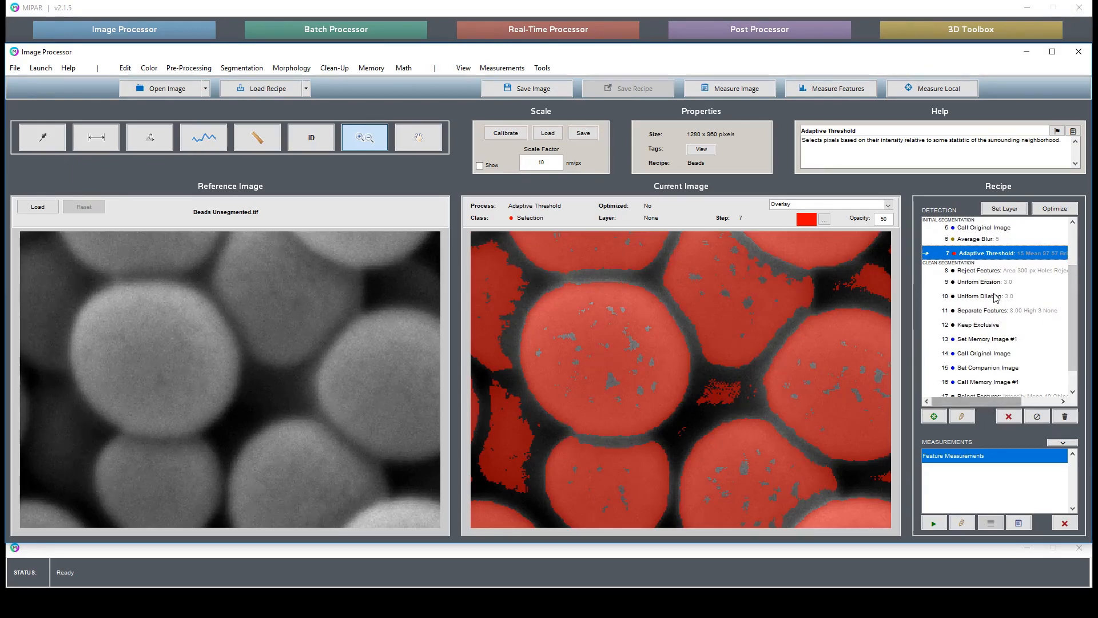
click(1008, 269)
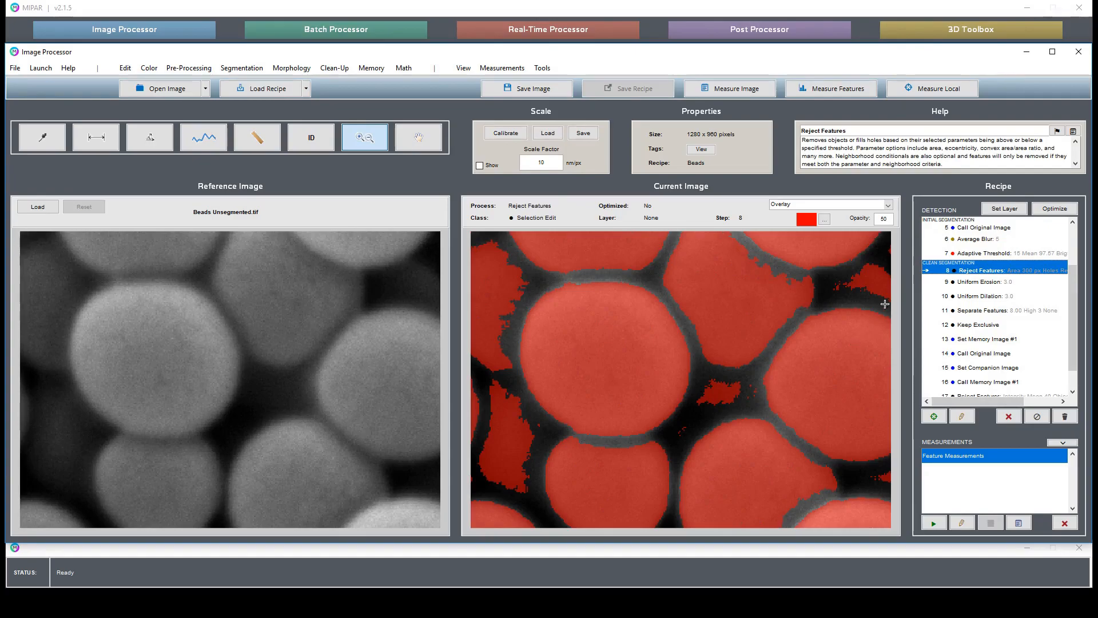
click(988, 286)
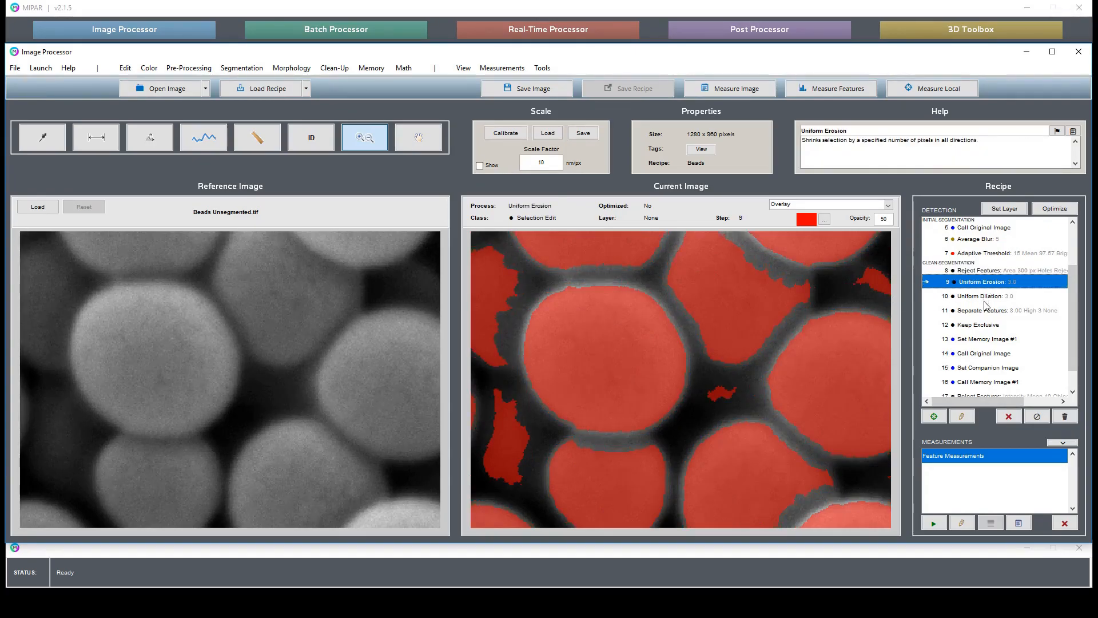
click(989, 299)
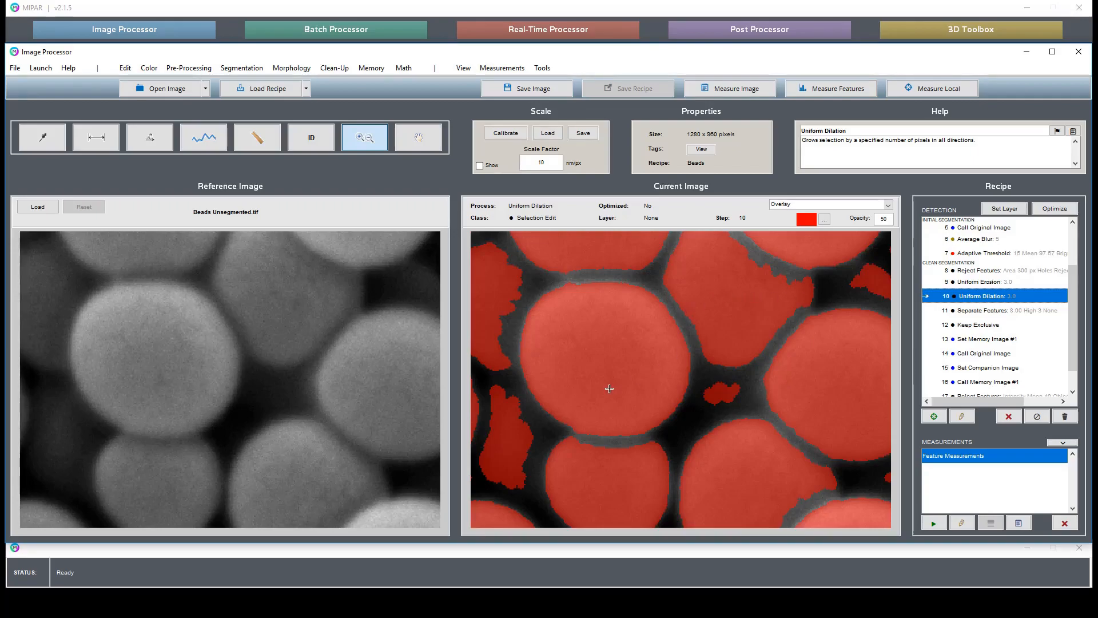
Step: Compare the Uniform Dilation and Separate Features results, examining the touching bright beads up close and across the full image
click(687, 358)
double_click(686, 358)
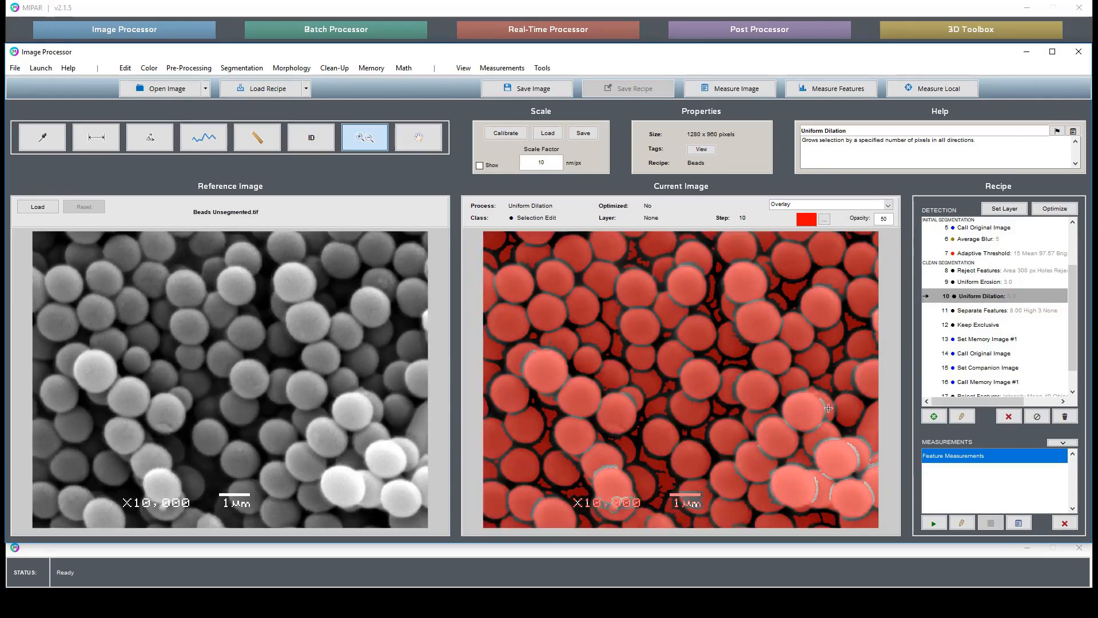
drag(763, 430, 823, 491)
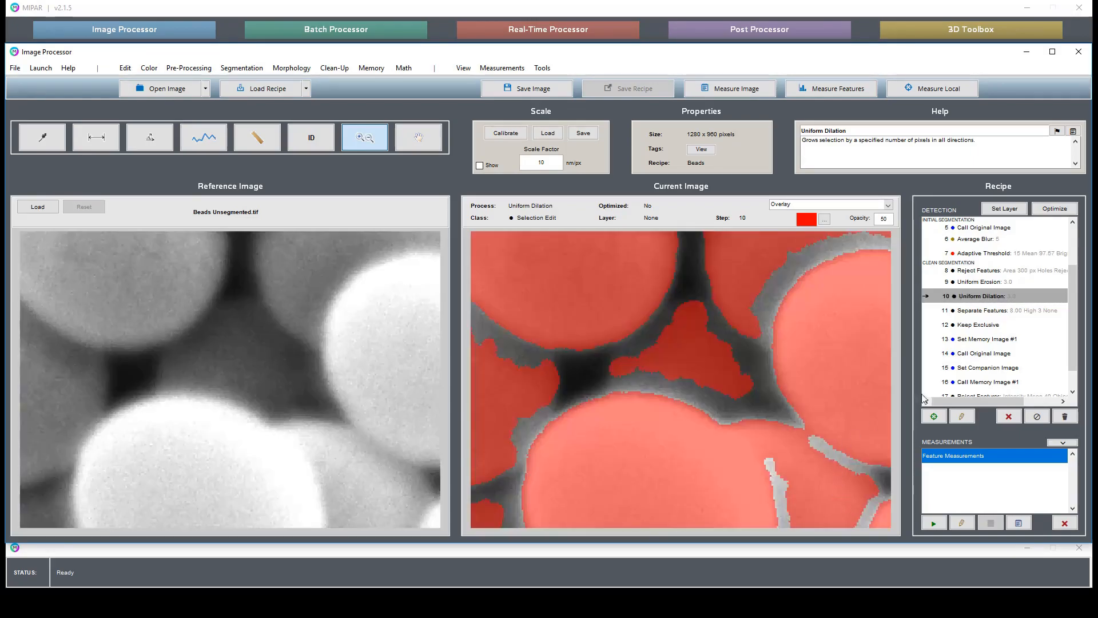
click(1001, 314)
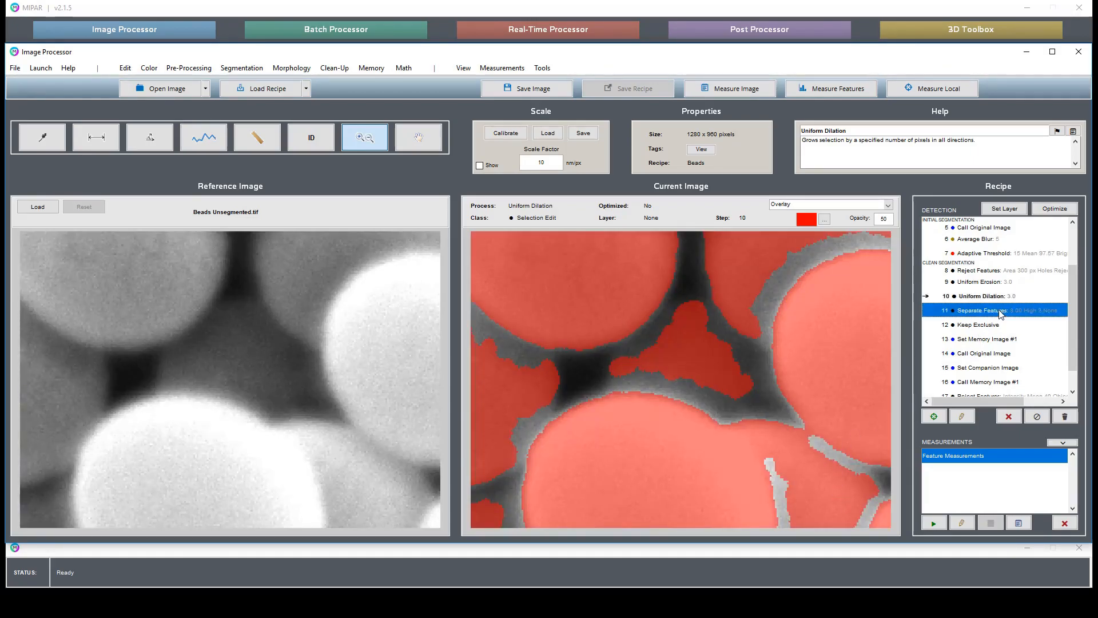
double_click(664, 353)
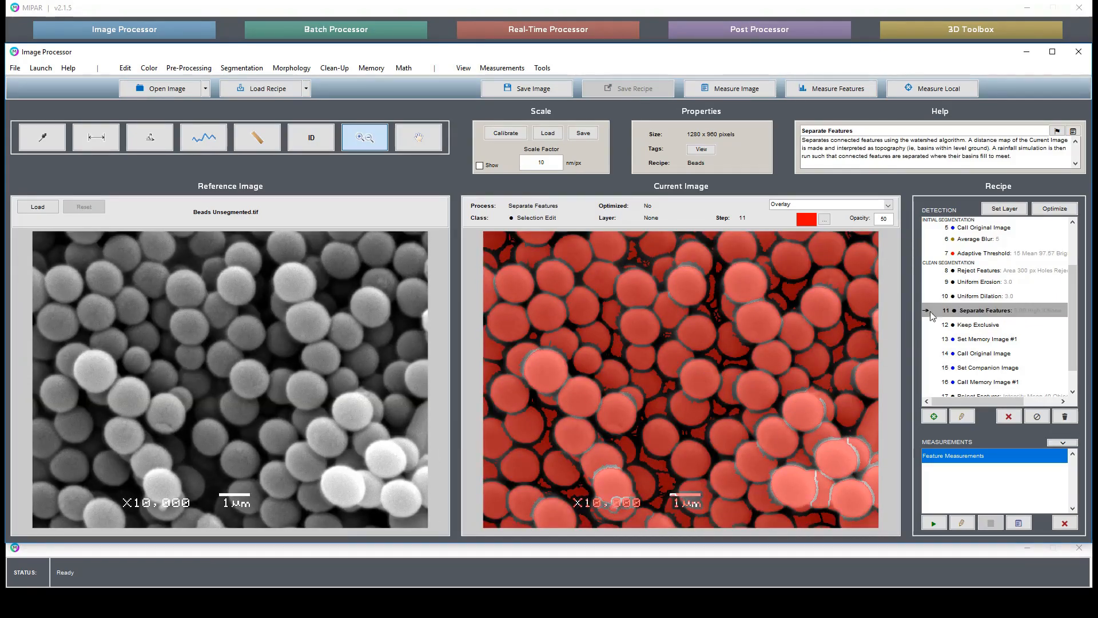
double_click(974, 296)
double_click(979, 311)
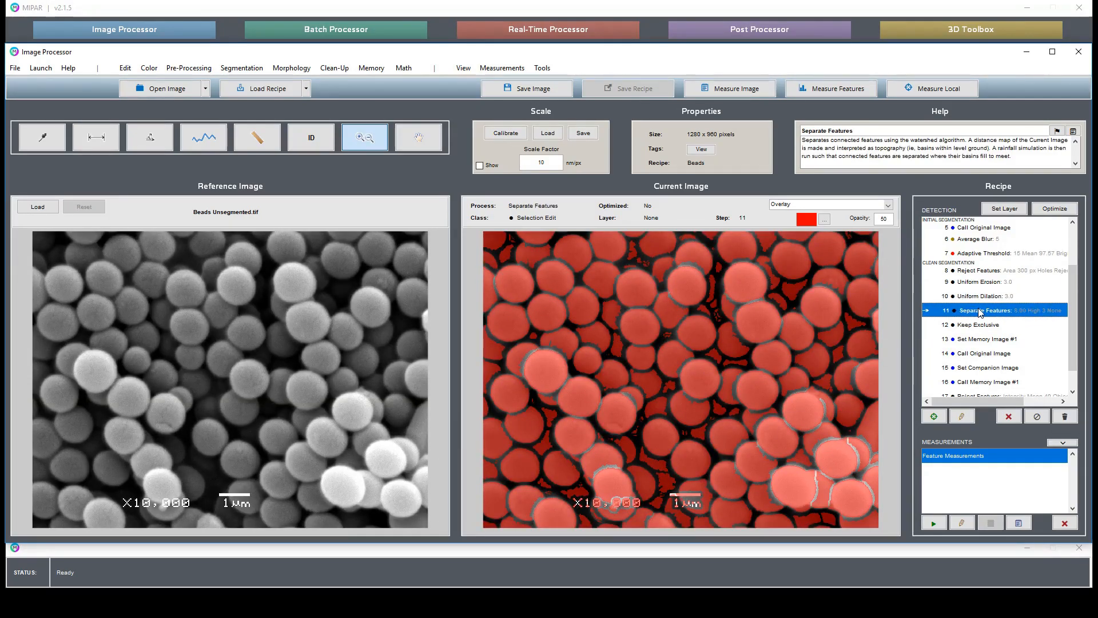
Step: Examine the Keep Exclusive result on the full image and on the dark background regions between the beads
double_click(986, 325)
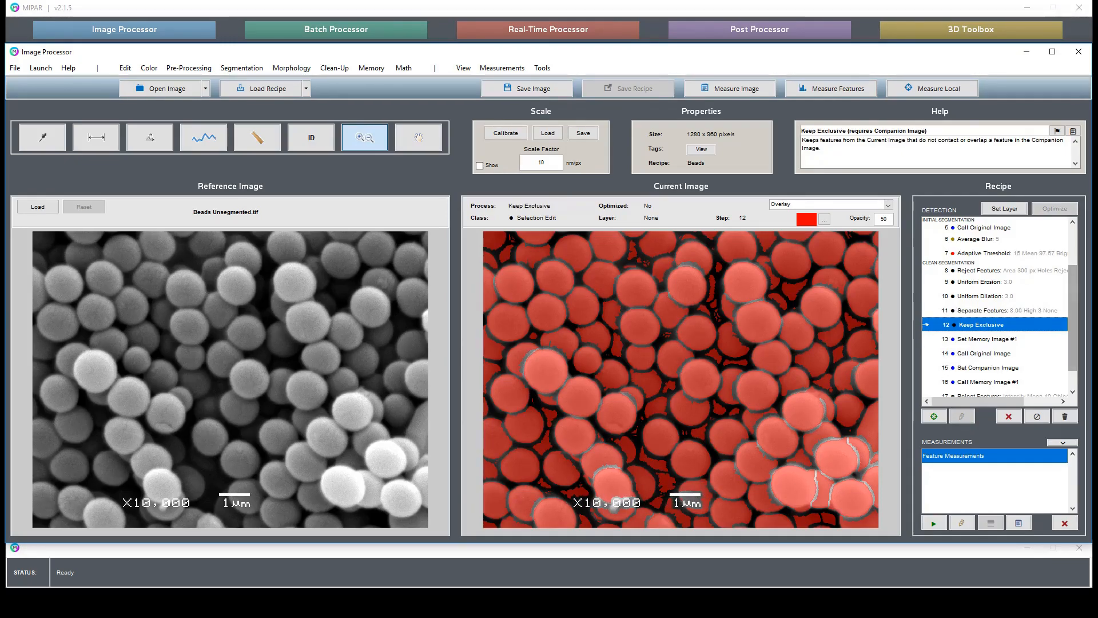
scroll(1076, 347, down, 1)
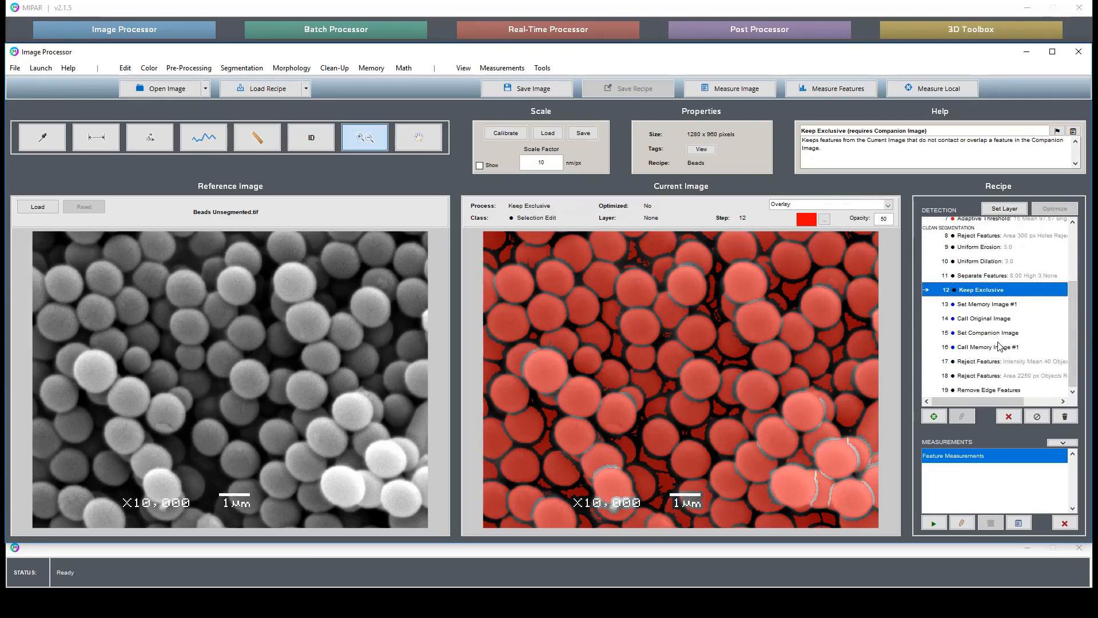
drag(625, 354, 717, 429)
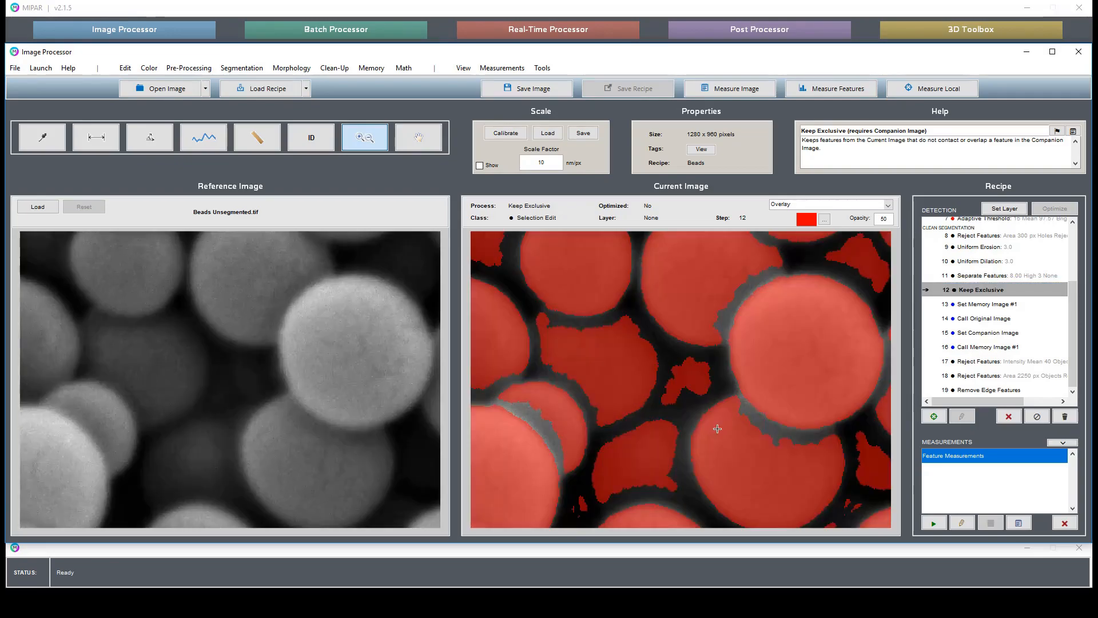
double_click(256, 379)
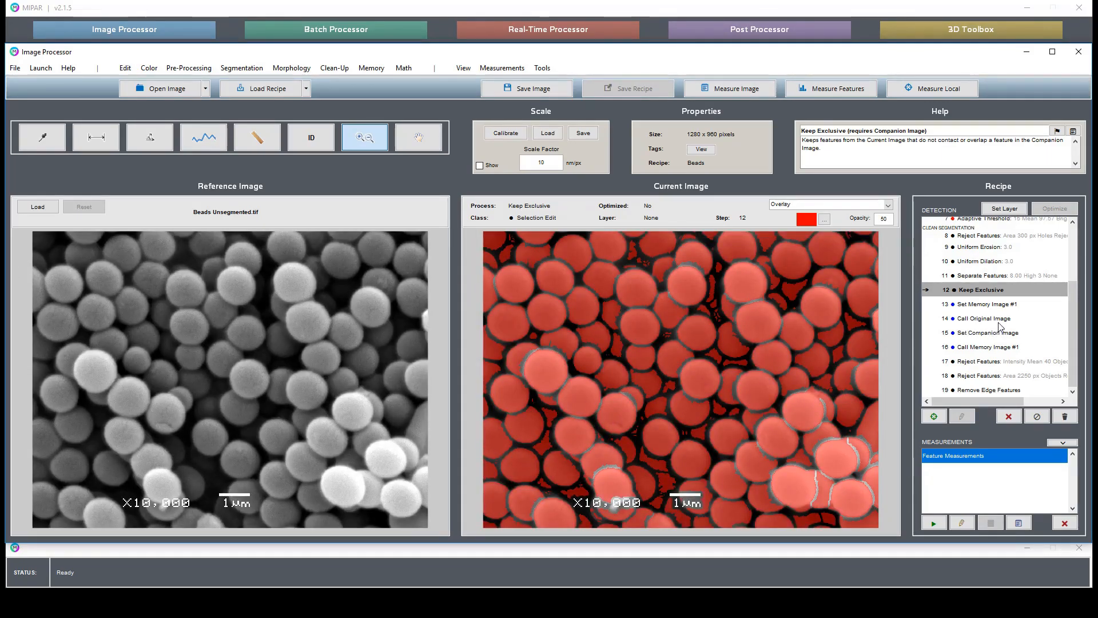
Step: Compare the intensity-based and area-based Reject Features results, and show the final Remove Edge Features result
click(1006, 366)
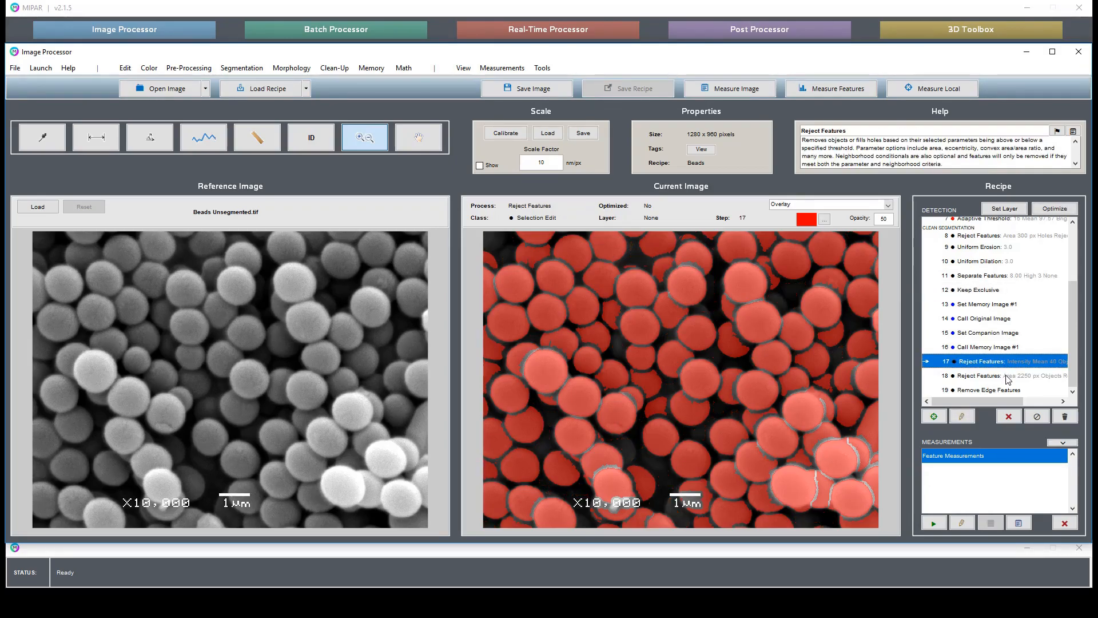
click(1008, 377)
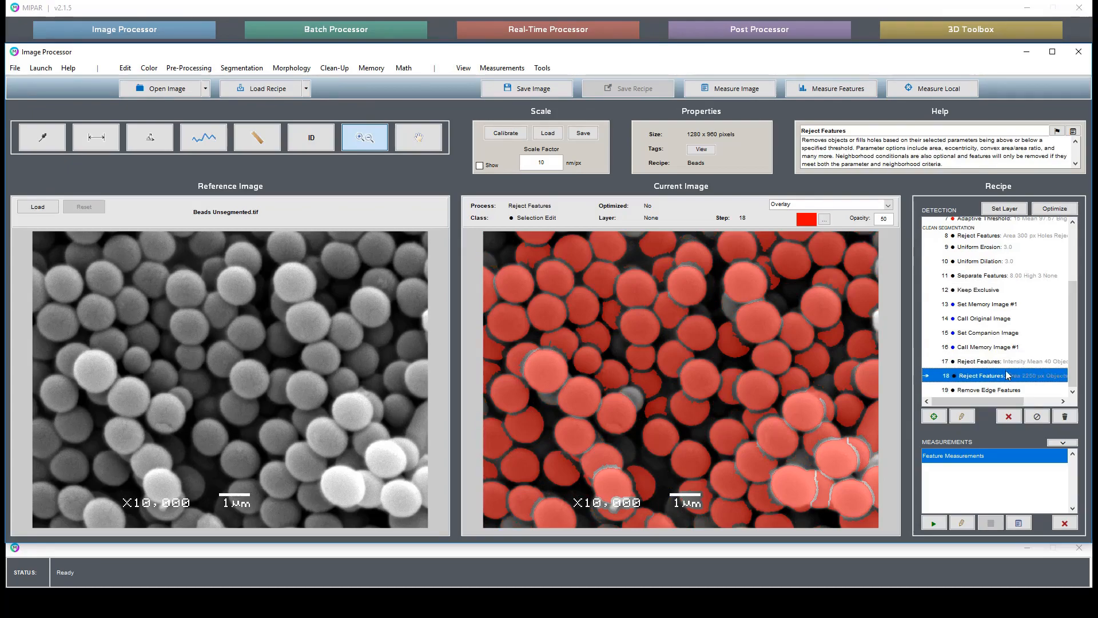
click(1008, 367)
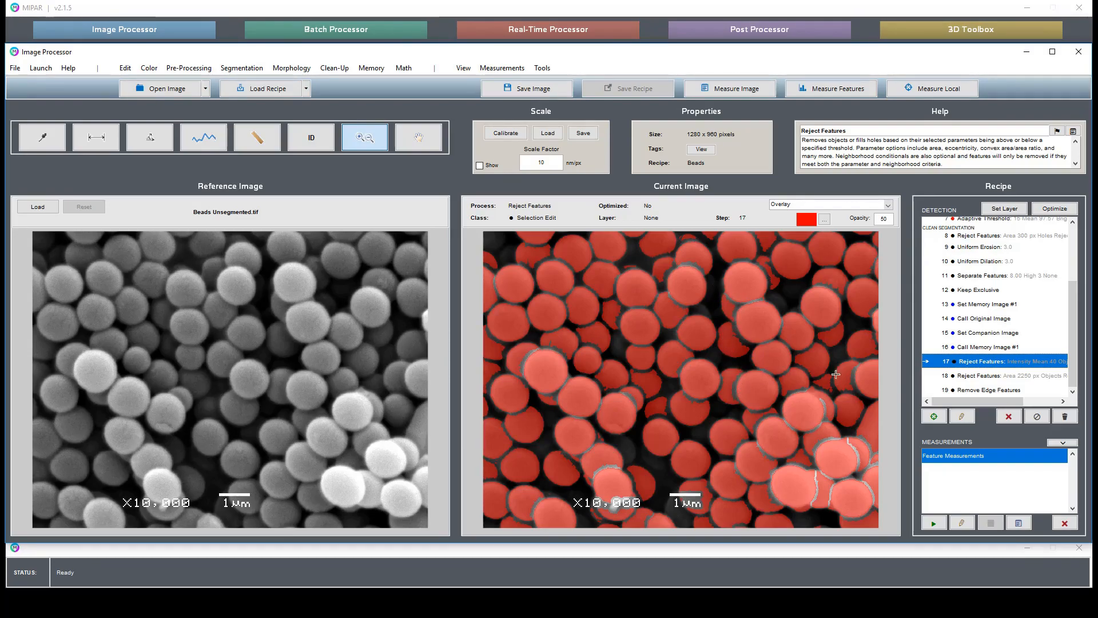
click(973, 376)
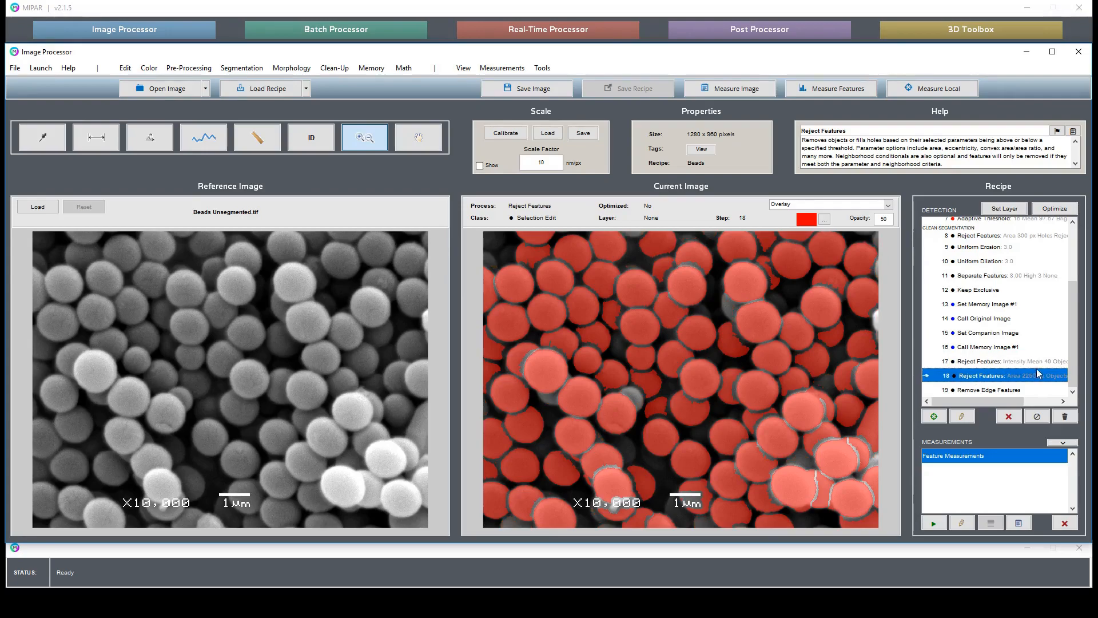
click(973, 390)
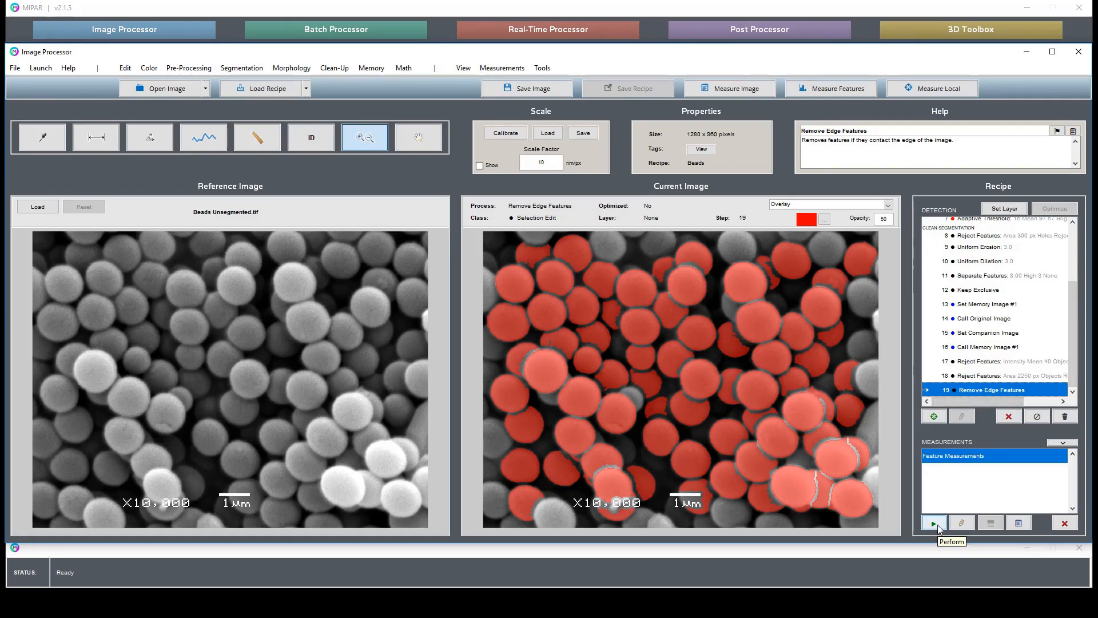
Step: View the caliper diameter summary table, and run Feature Measurements to inspect the beads colored by diameter with feature 10 highlighted
click(1018, 522)
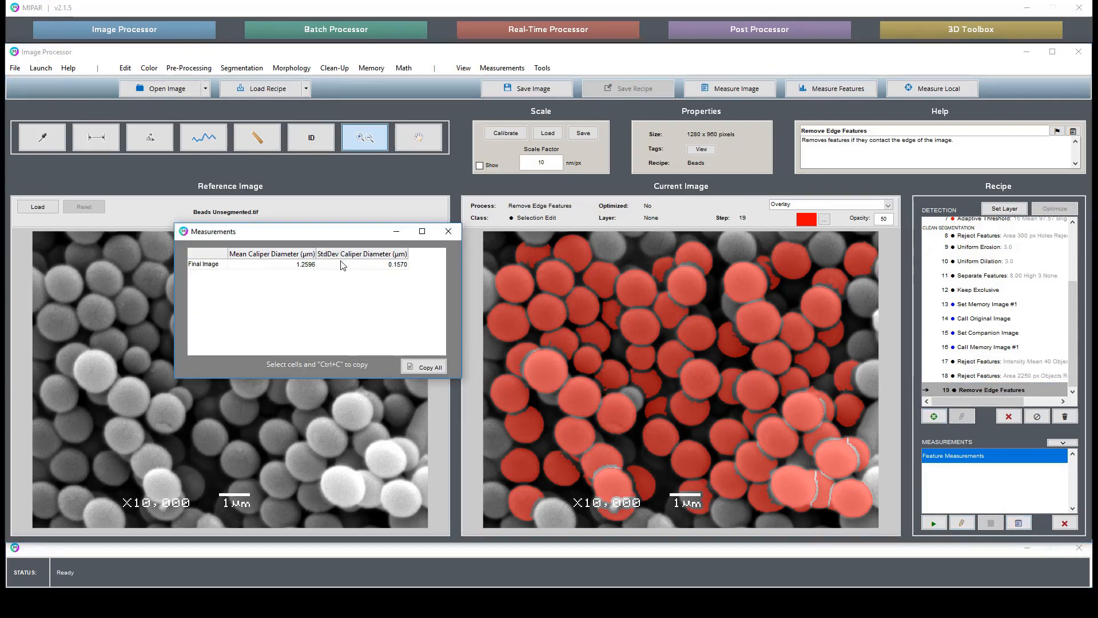
click(449, 231)
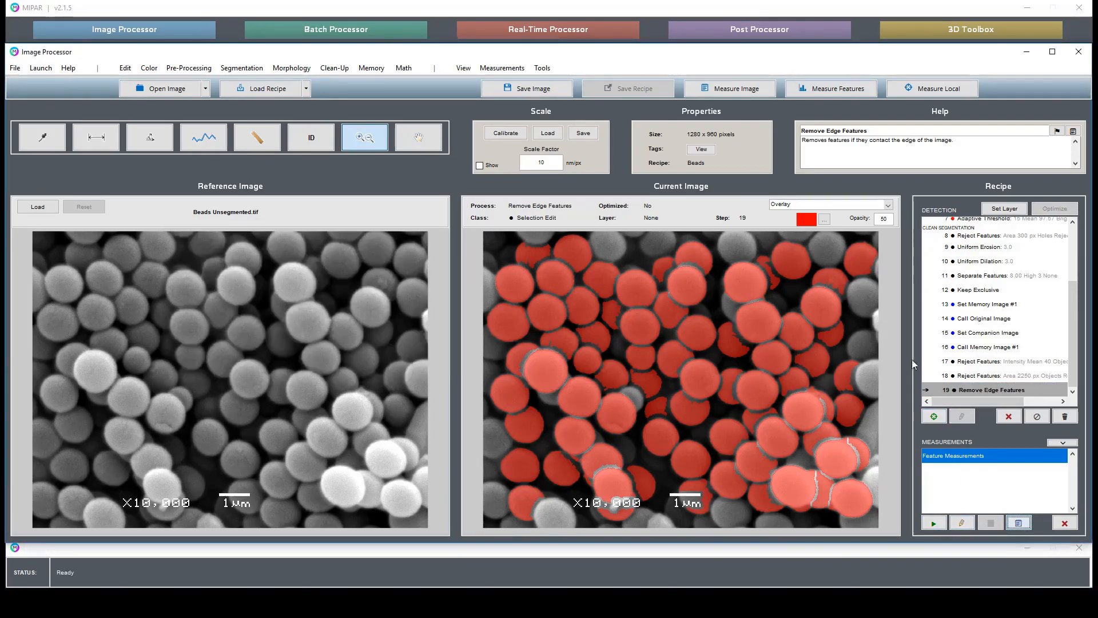
click(935, 523)
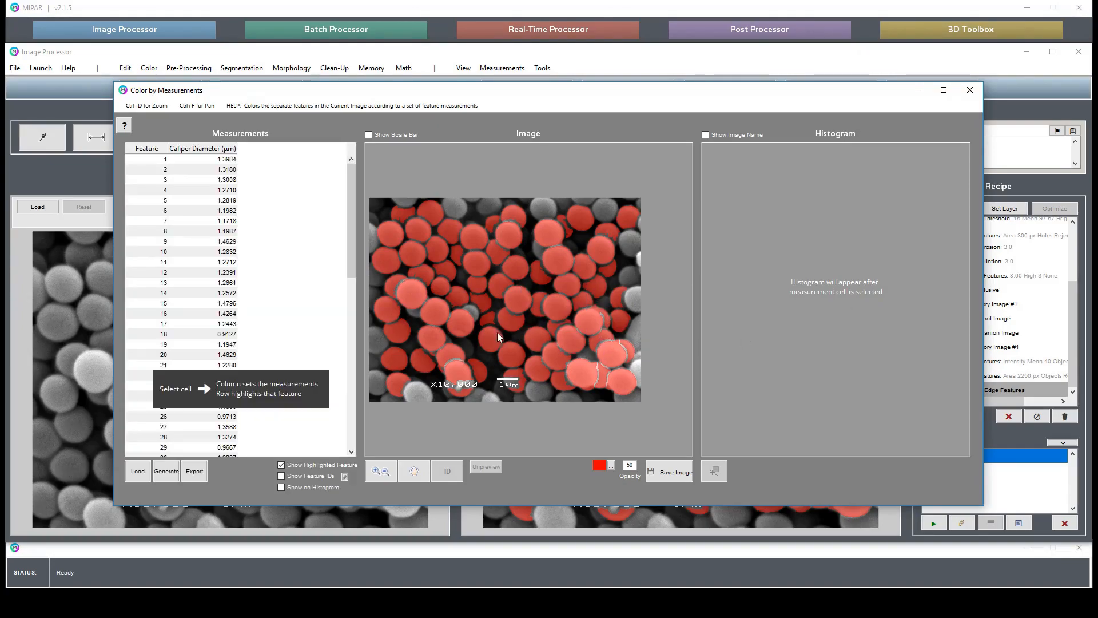
click(212, 255)
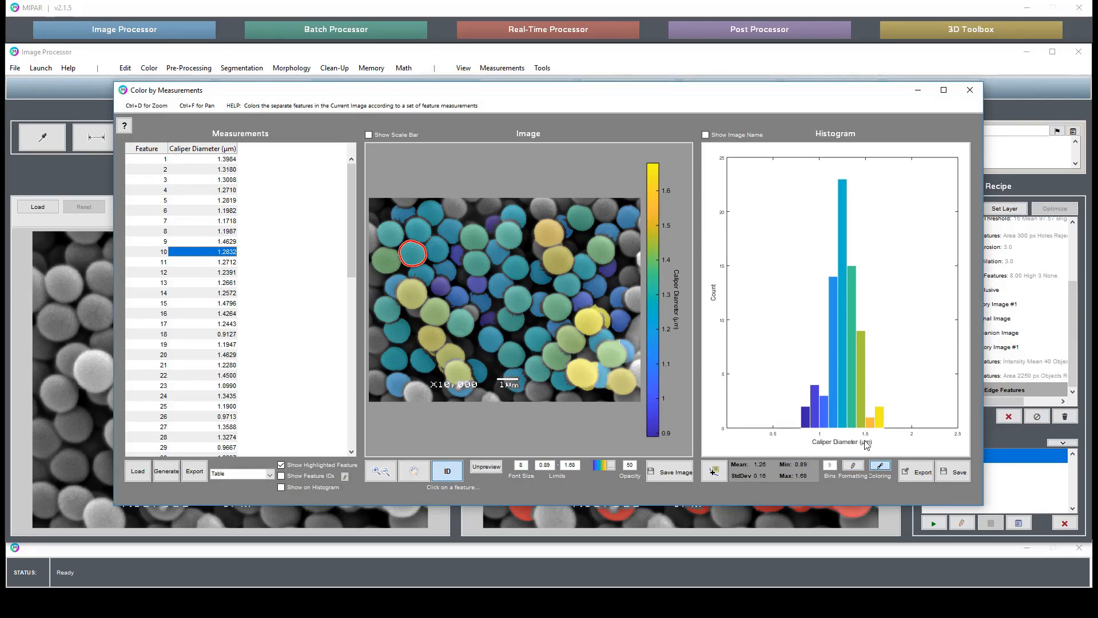
click(969, 90)
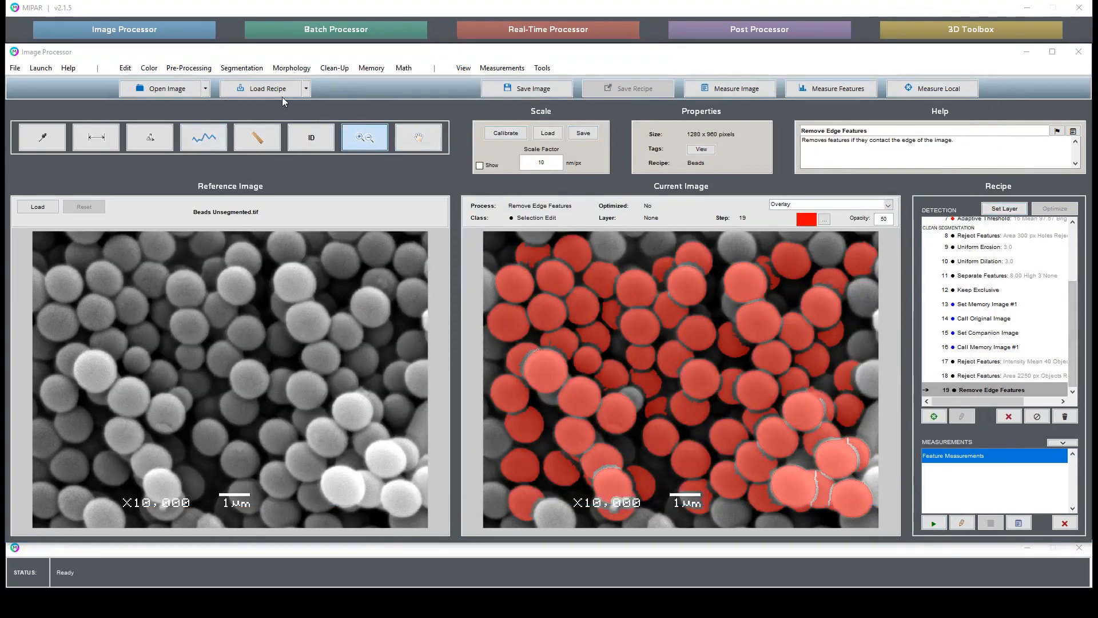
Step: Open the recent image Cells Uncounted.tif with the current recipe cleared, and load the Cell Counting Simplified recipe
click(306, 89)
click(205, 88)
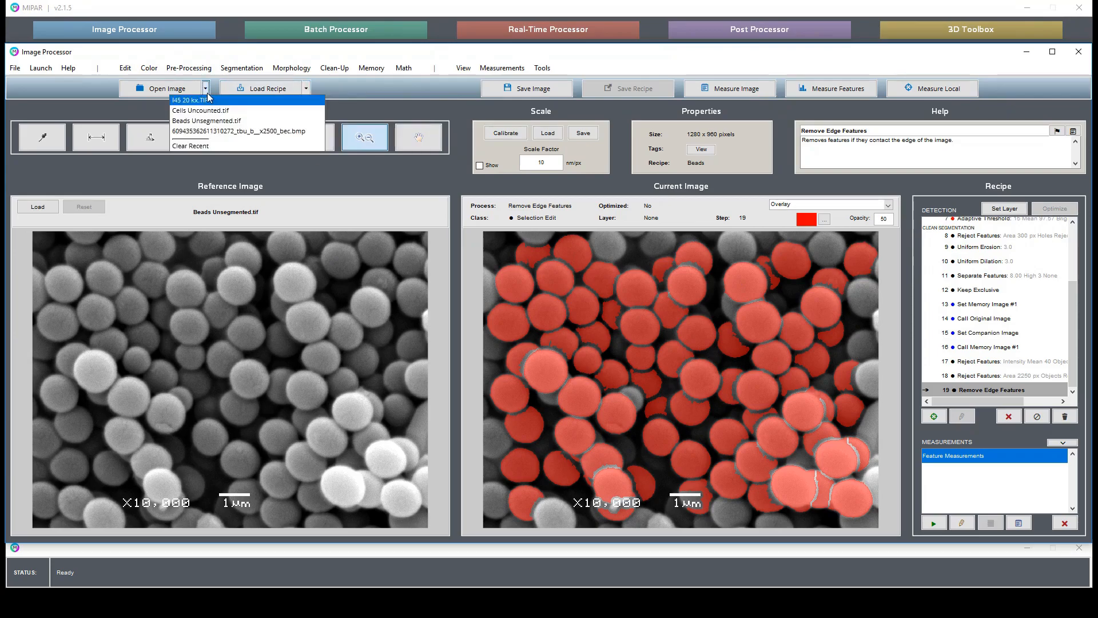
click(210, 119)
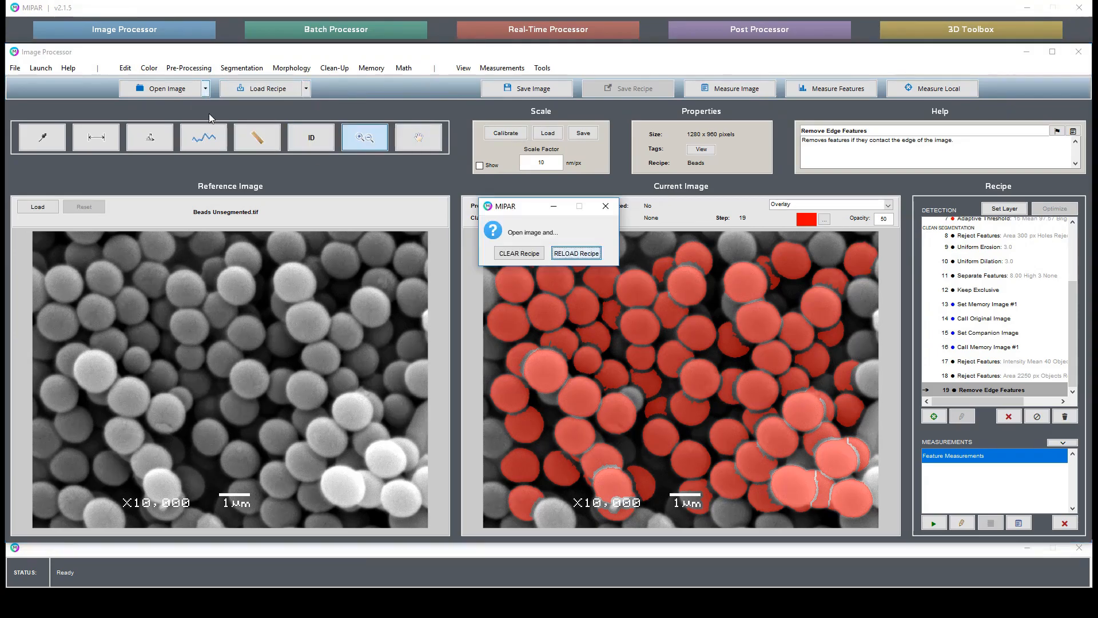
click(527, 254)
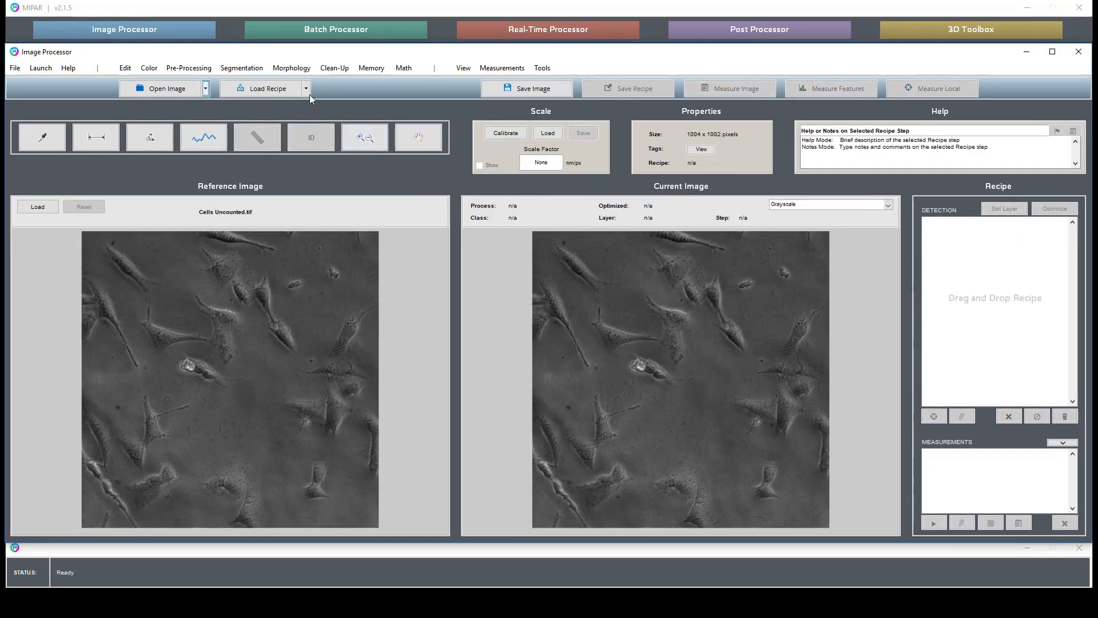
click(307, 88)
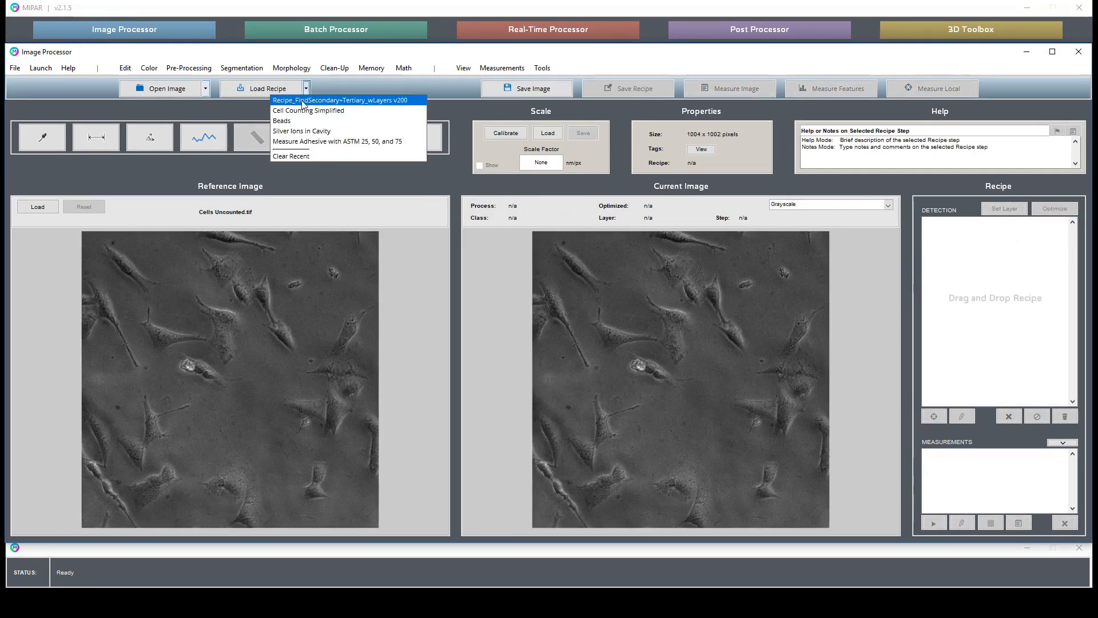
click(308, 111)
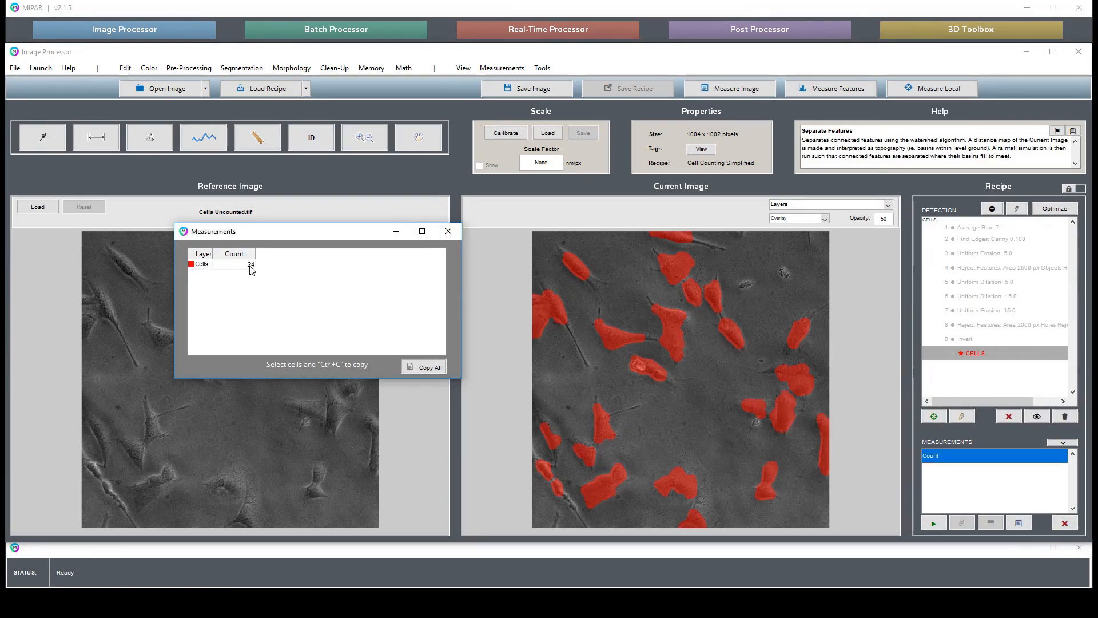
Step: Close the count table, and inspect the Average Blur and Find Edges results, with a close-up of the central cells' edges
click(448, 231)
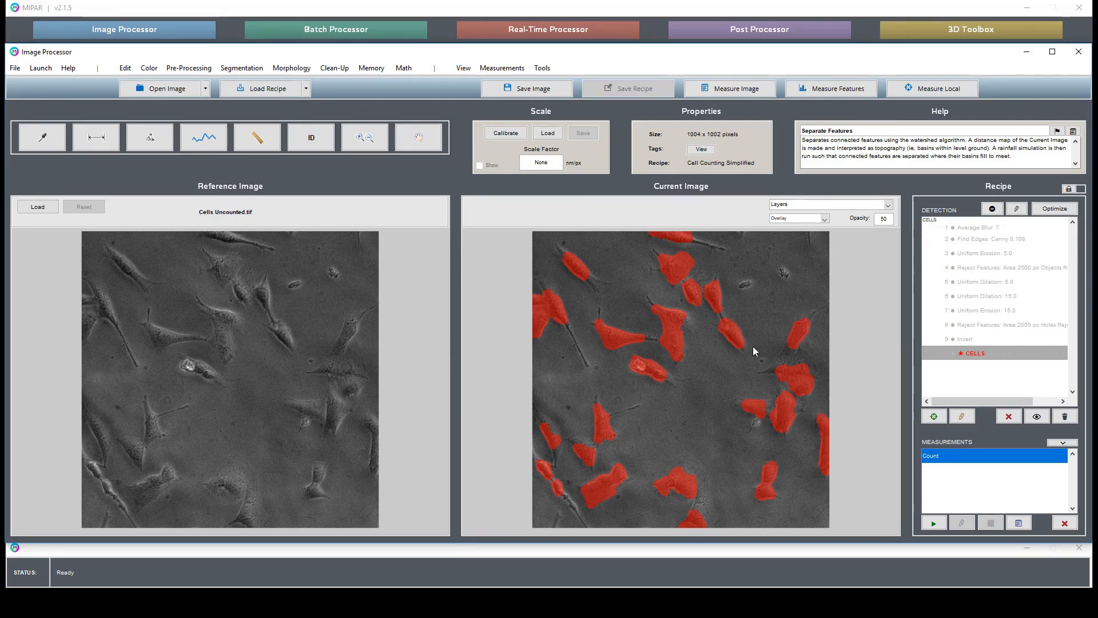
click(988, 228)
click(358, 130)
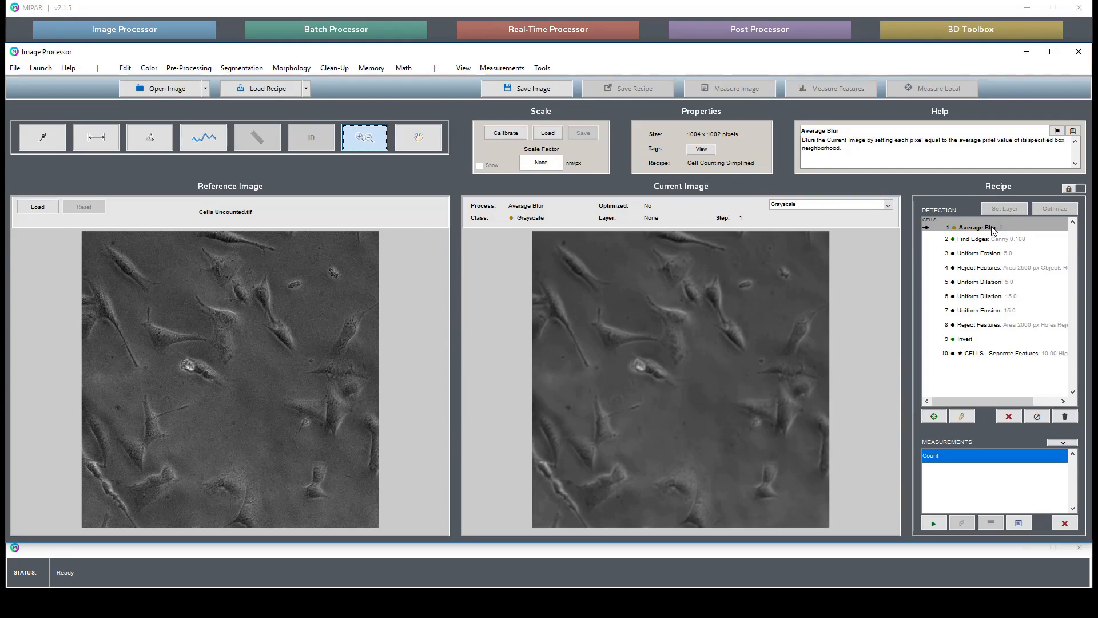
click(1007, 241)
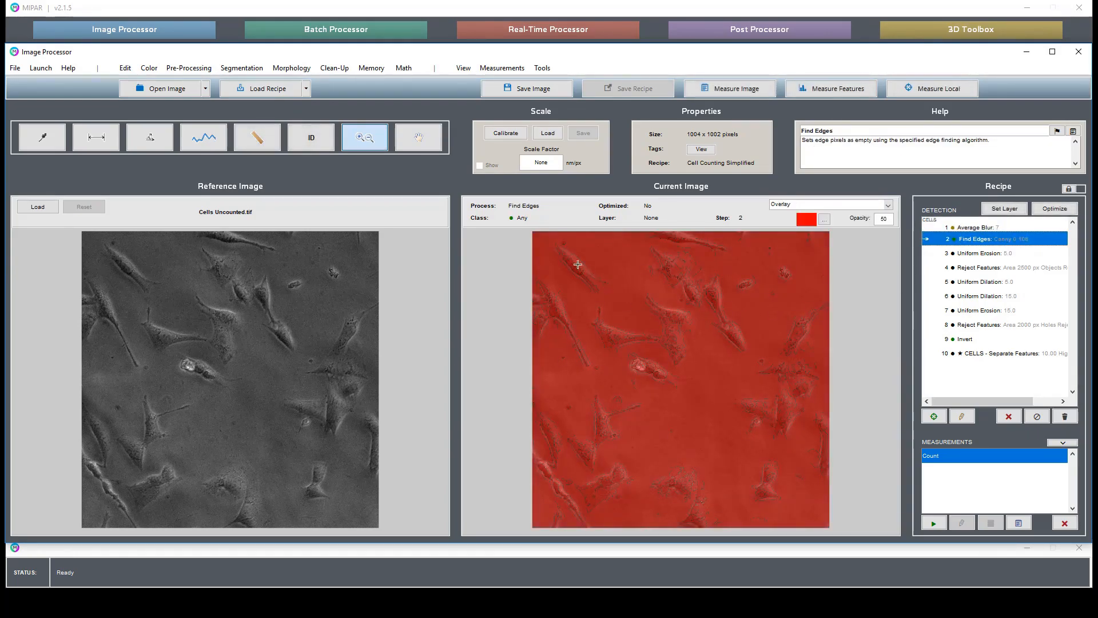
drag(624, 289, 740, 417)
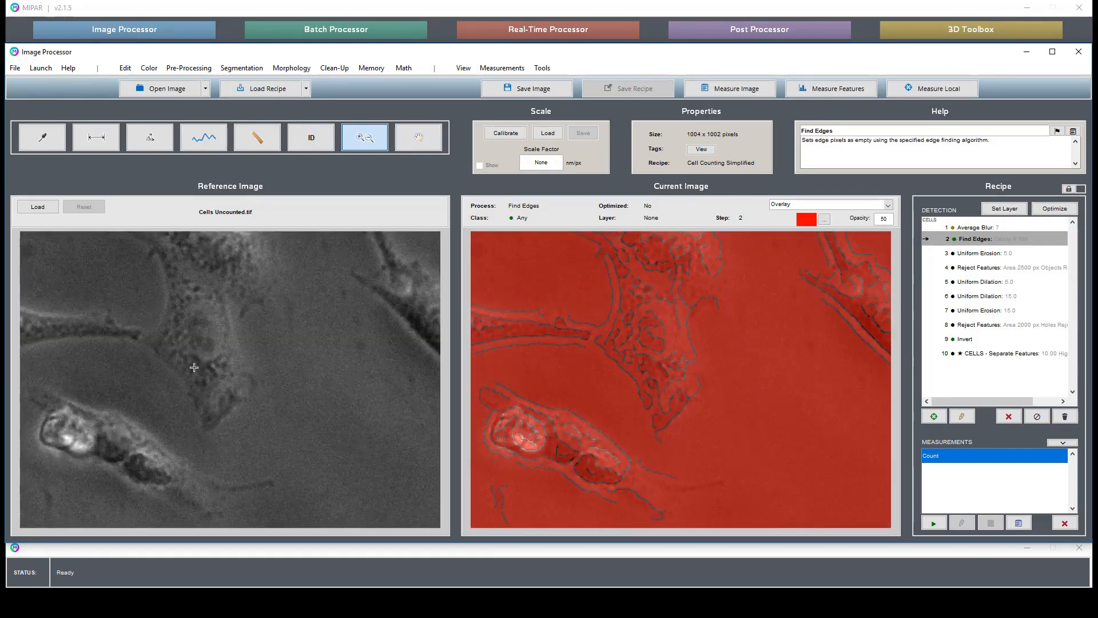
Step: Return to the Average Blur result on the full image, and compare it with Find Edges in a close-up of the central cells
click(979, 228)
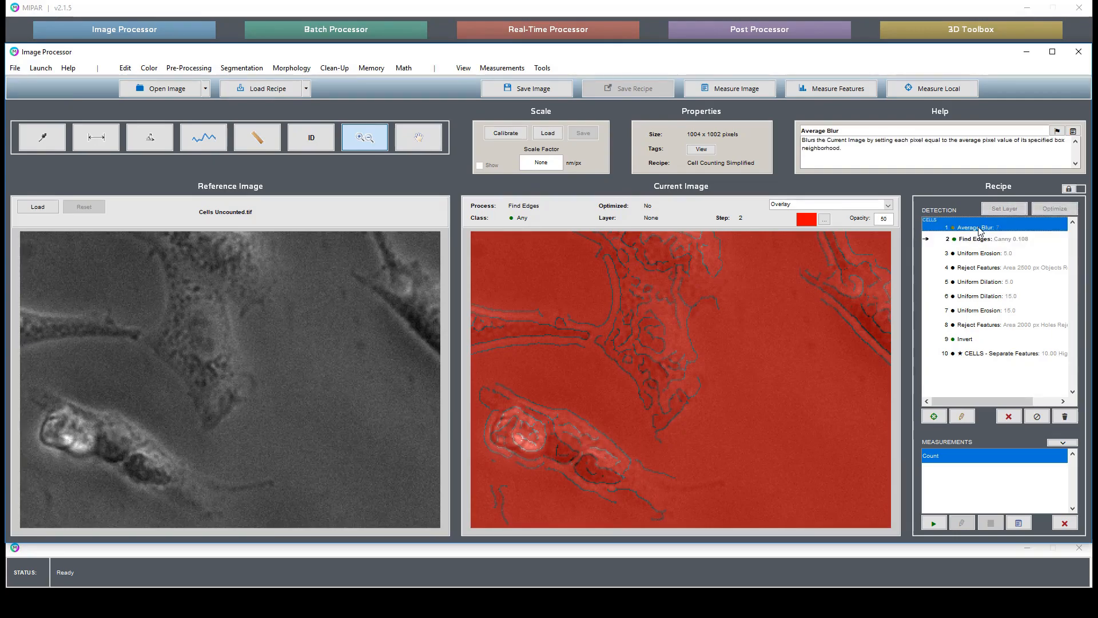
double_click(681, 313)
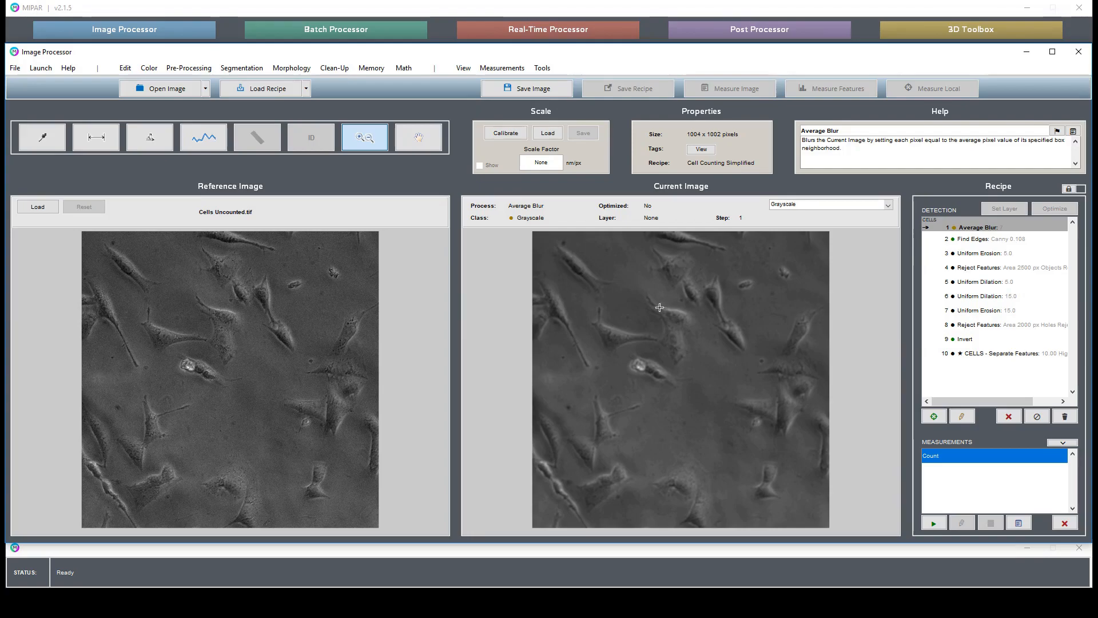
drag(635, 285, 733, 361)
click(1004, 240)
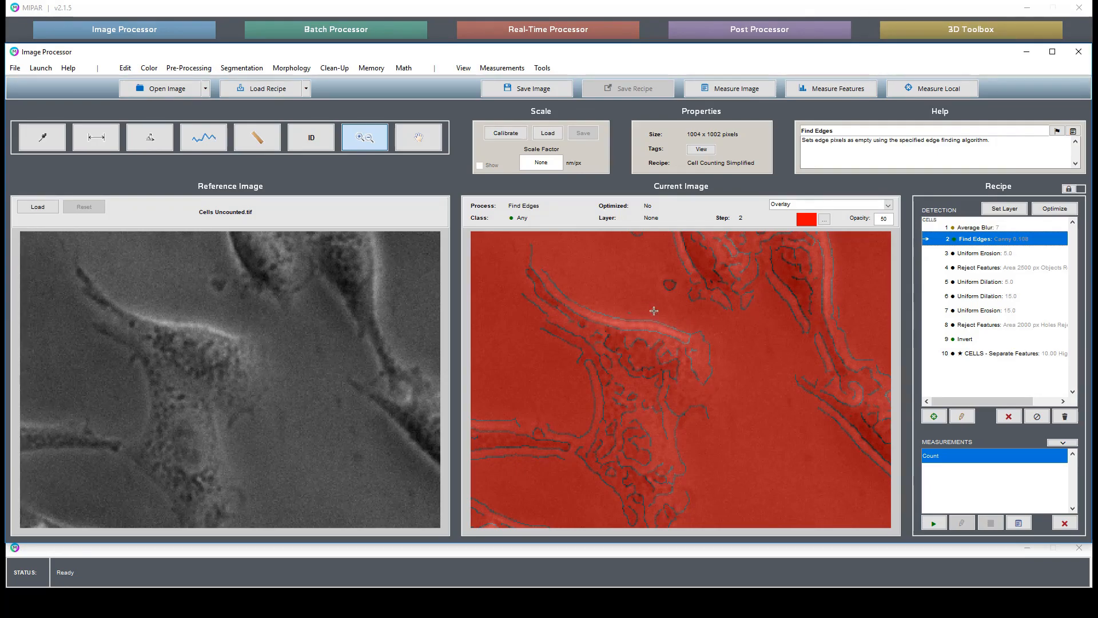
Step: Examine the first Uniform Erosion, Reject Features and the two Uniform Dilation results, going from the close-up to the full image
click(1001, 257)
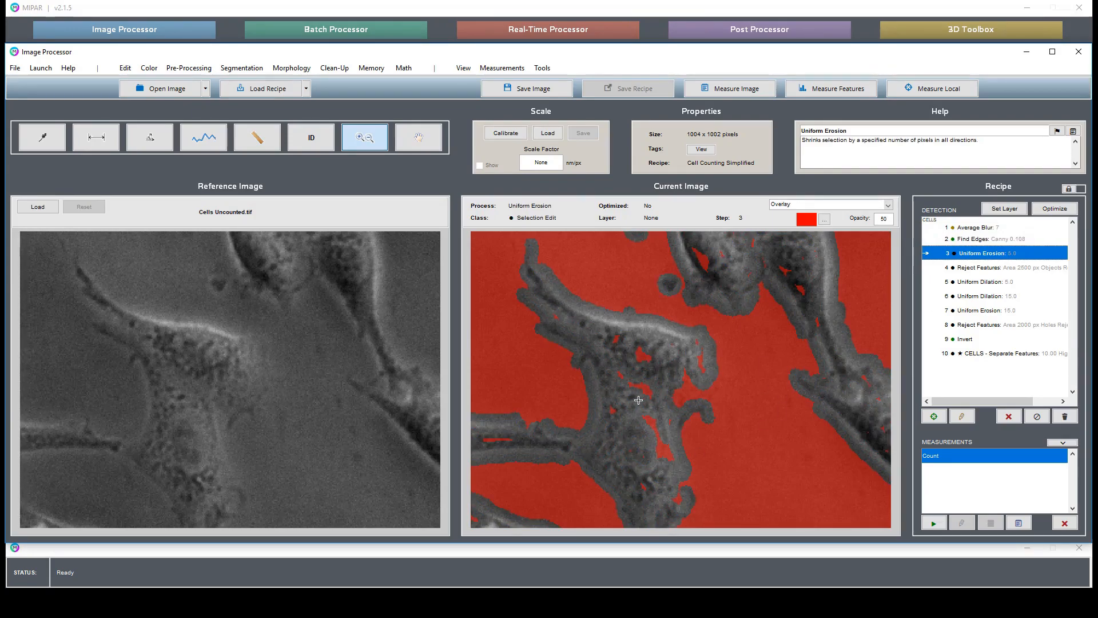
double_click(638, 394)
click(988, 270)
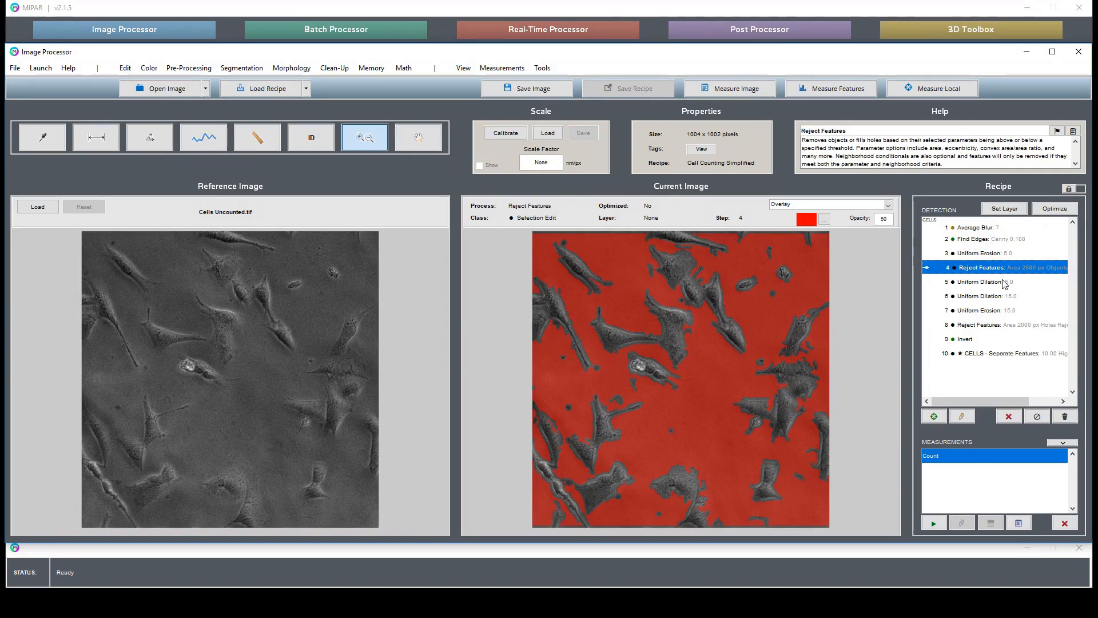
click(1005, 284)
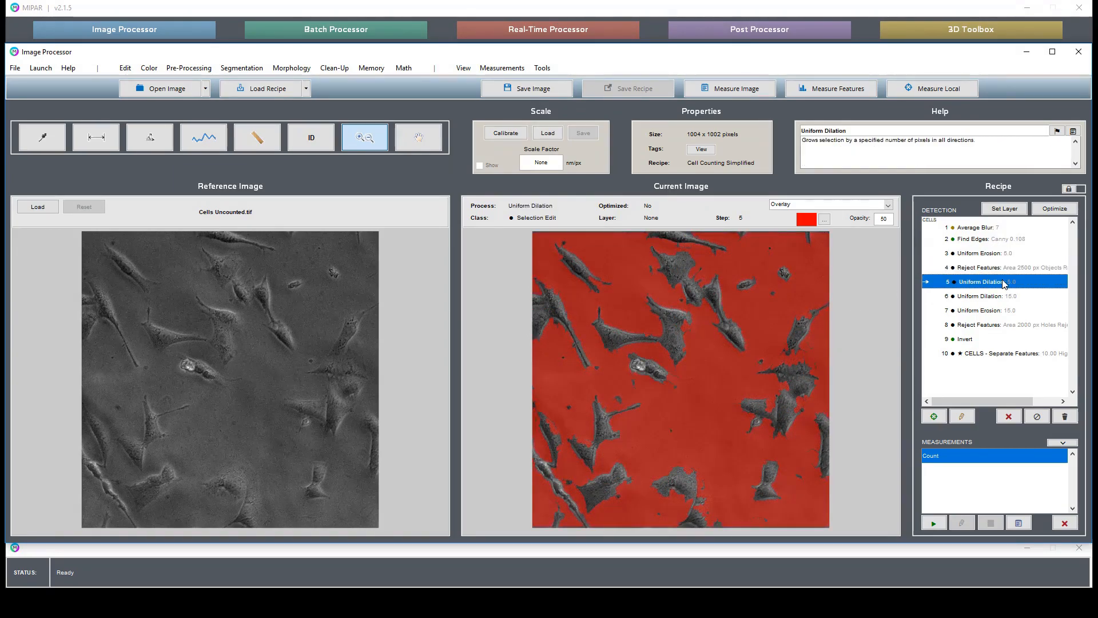
click(1006, 296)
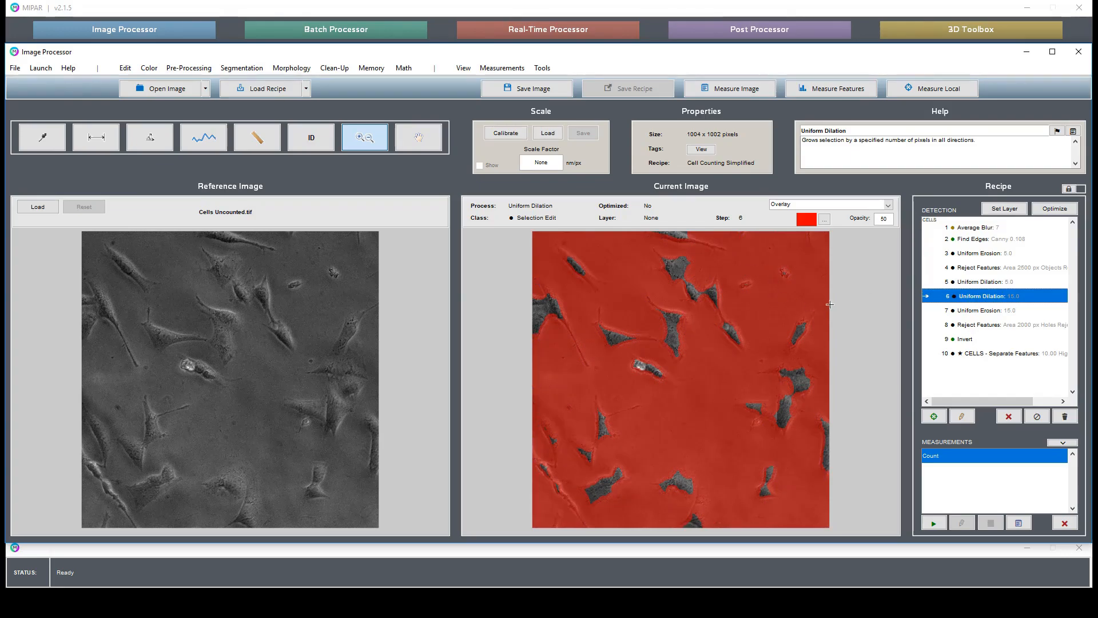
Step: View the 15.0 Uniform Erosion, 2000 px Reject Features, Invert and final Separate Features results
click(983, 309)
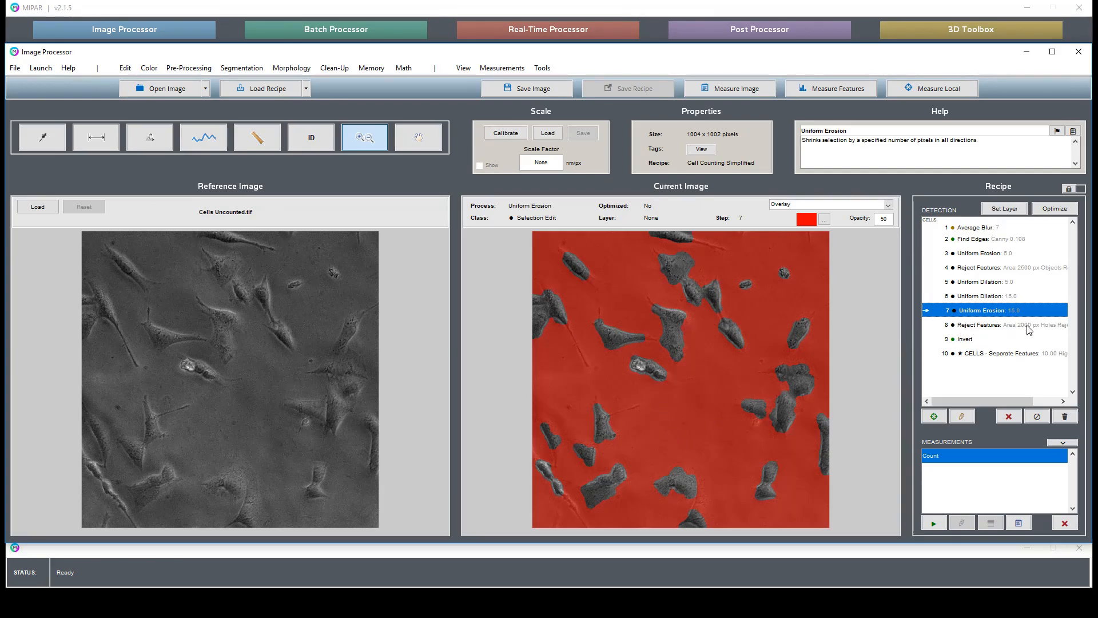
click(984, 325)
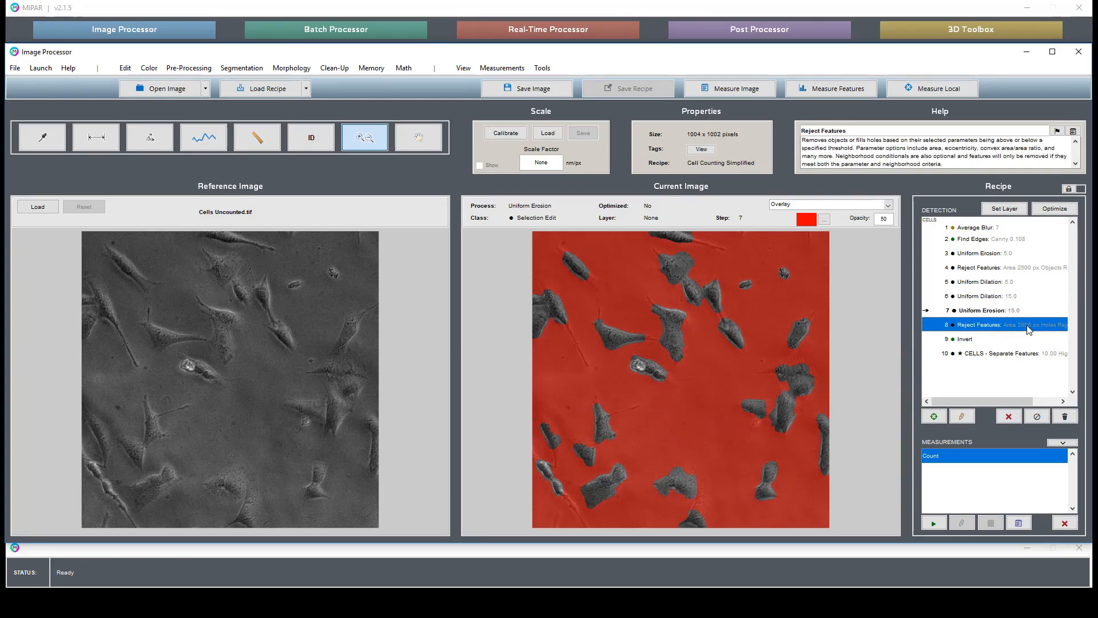
click(969, 339)
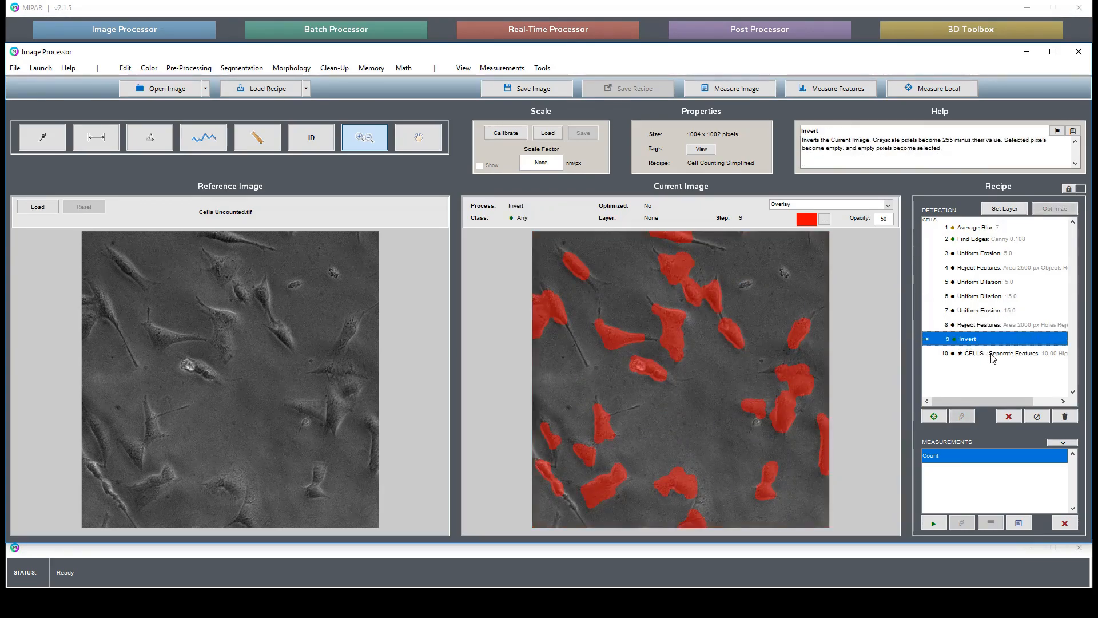
click(992, 356)
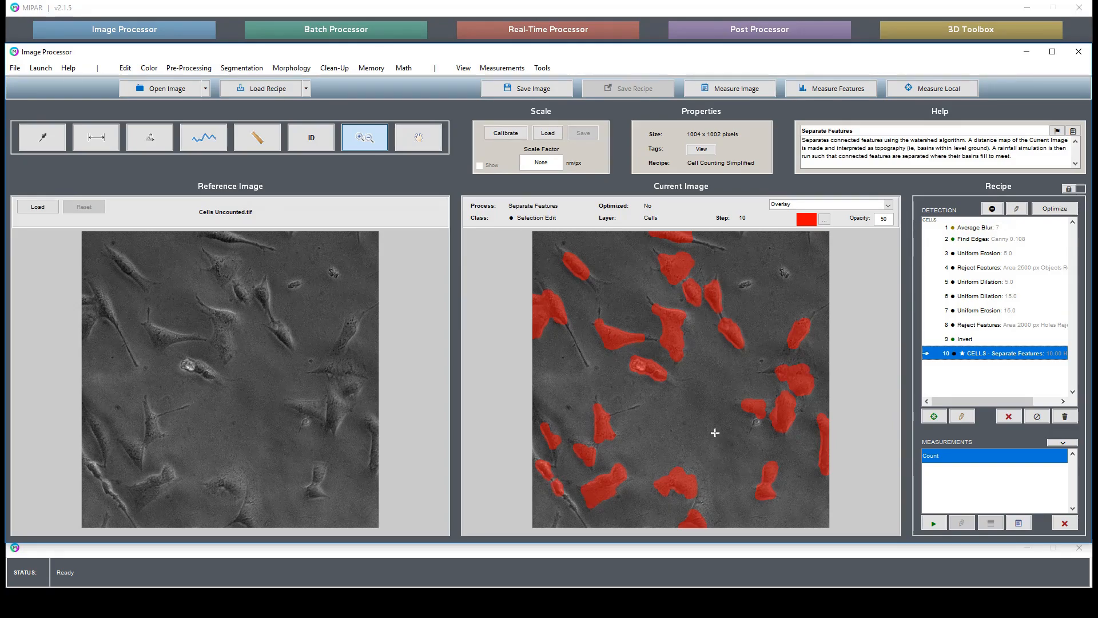
Step: Review the recipe's progression again from Average Blur through Separate Features, and run the Count measurement on the cells
click(983, 228)
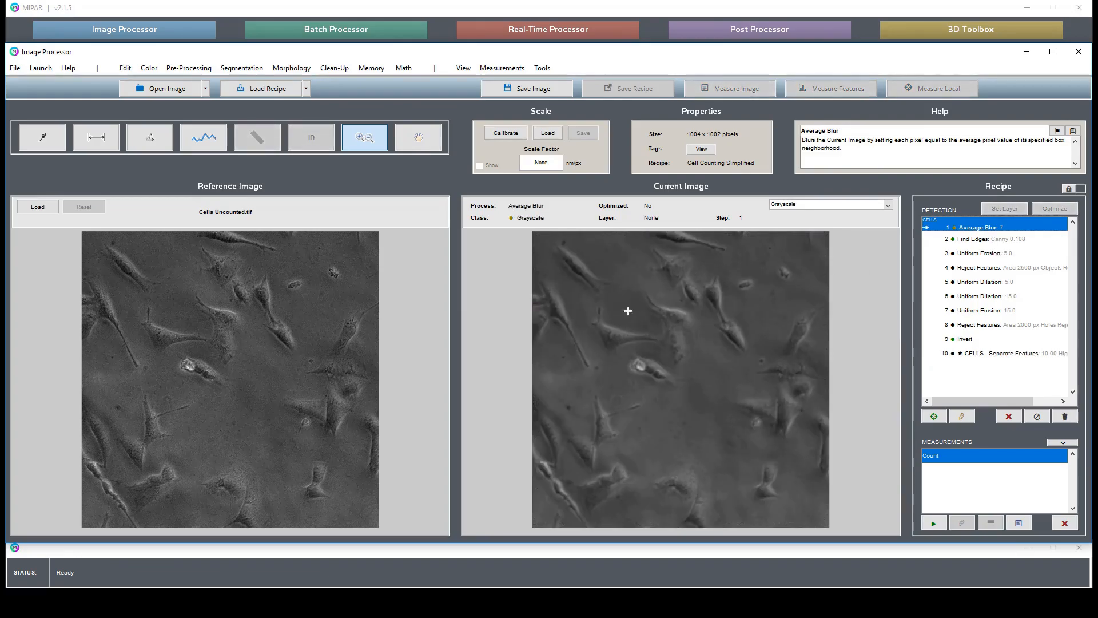
click(987, 240)
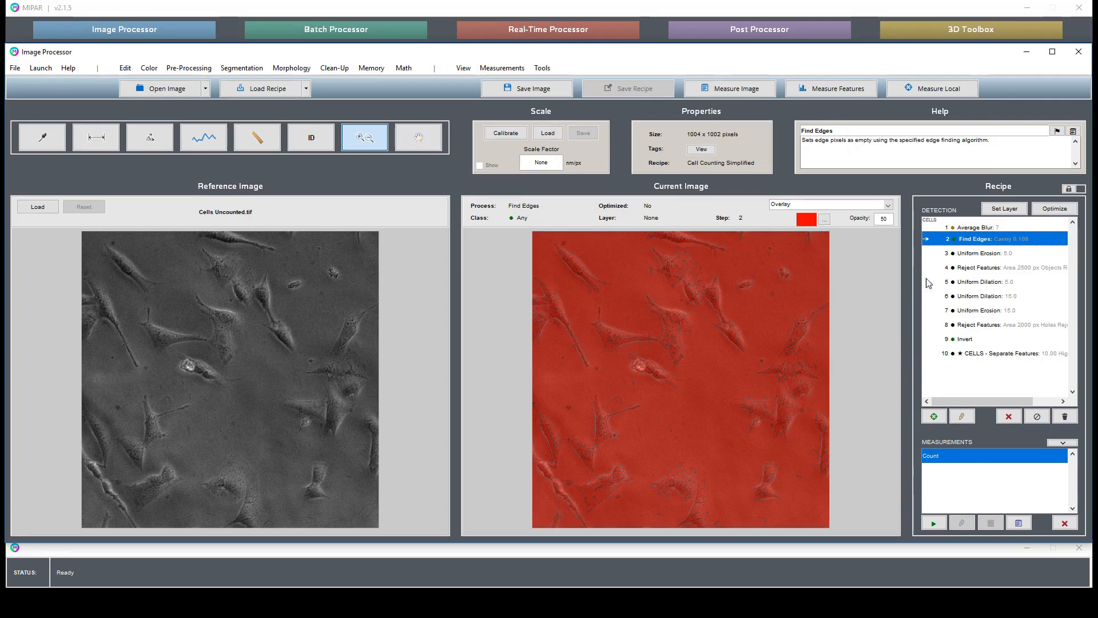
click(1001, 255)
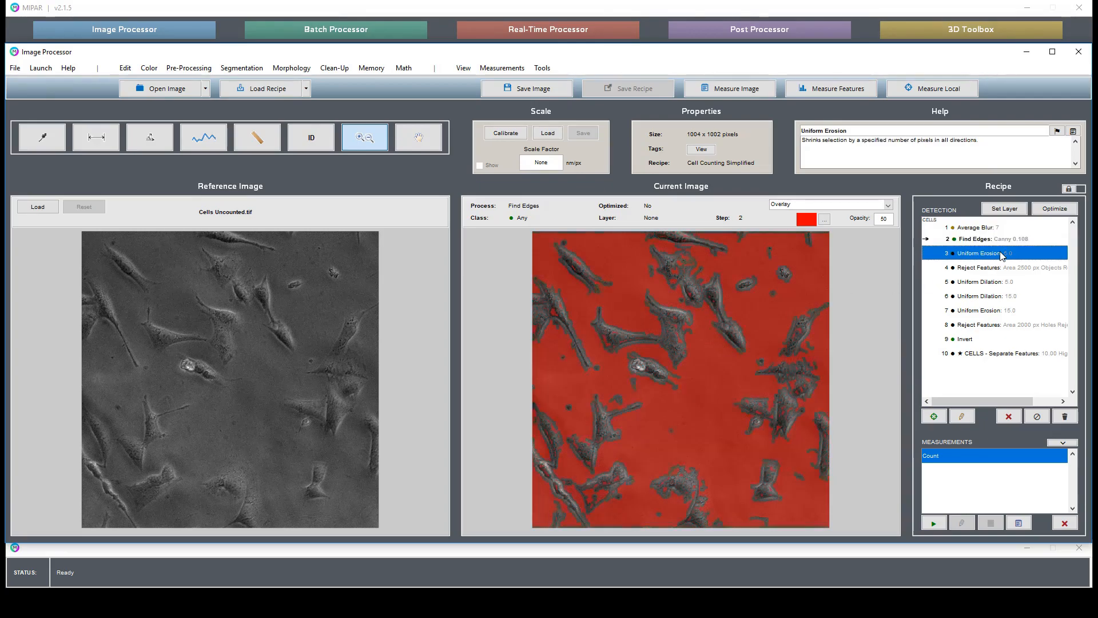
click(1008, 269)
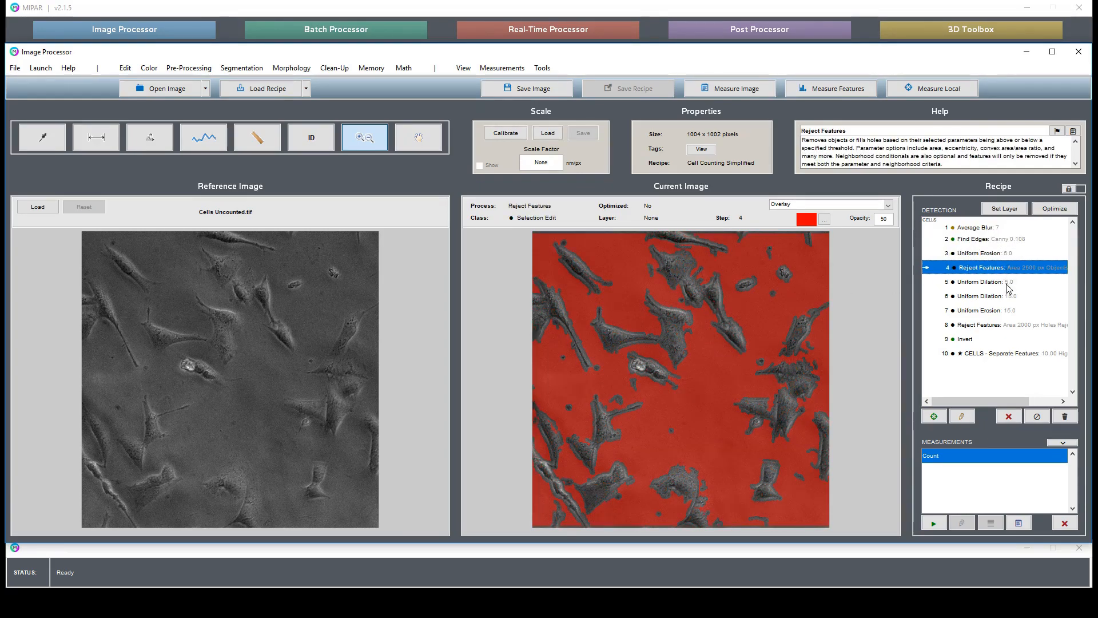
click(1008, 282)
click(1009, 296)
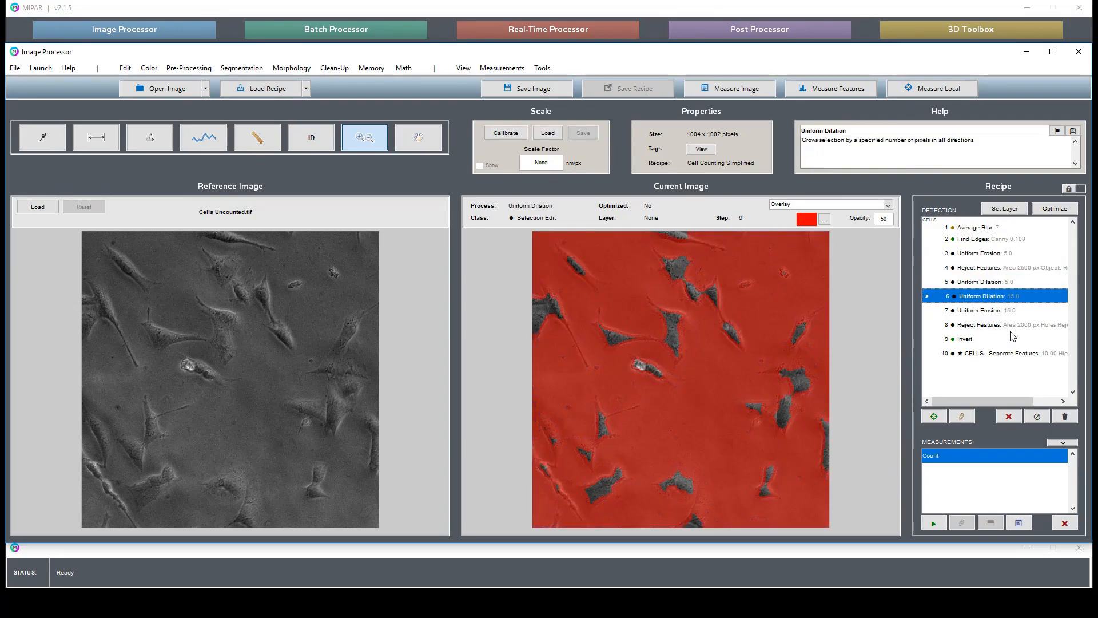
click(1014, 327)
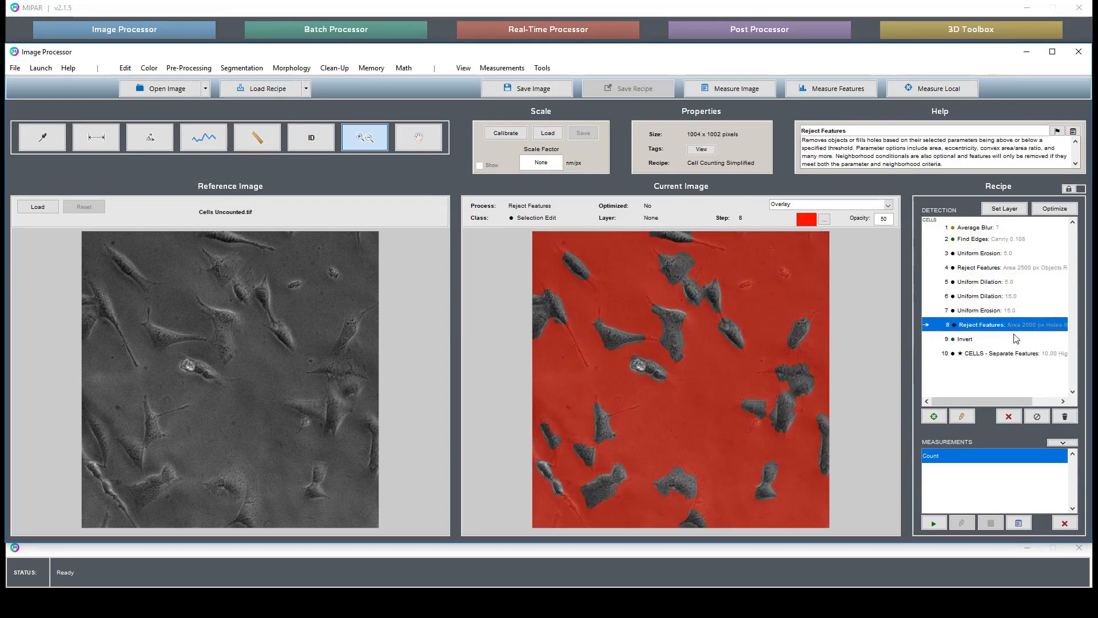
click(1016, 338)
click(1021, 353)
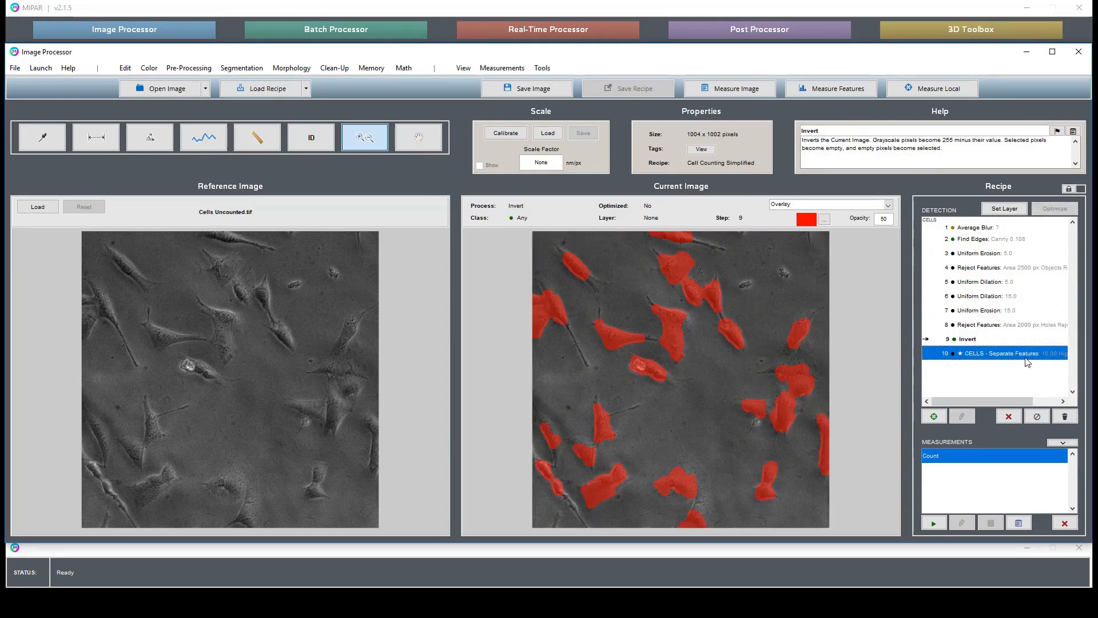
click(927, 522)
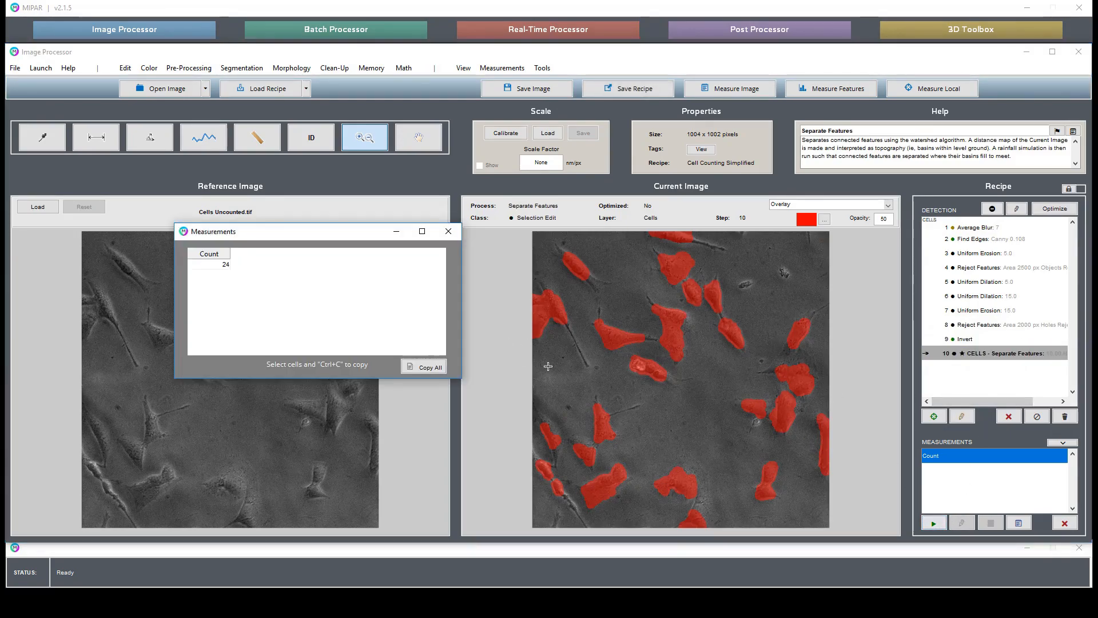
click(448, 231)
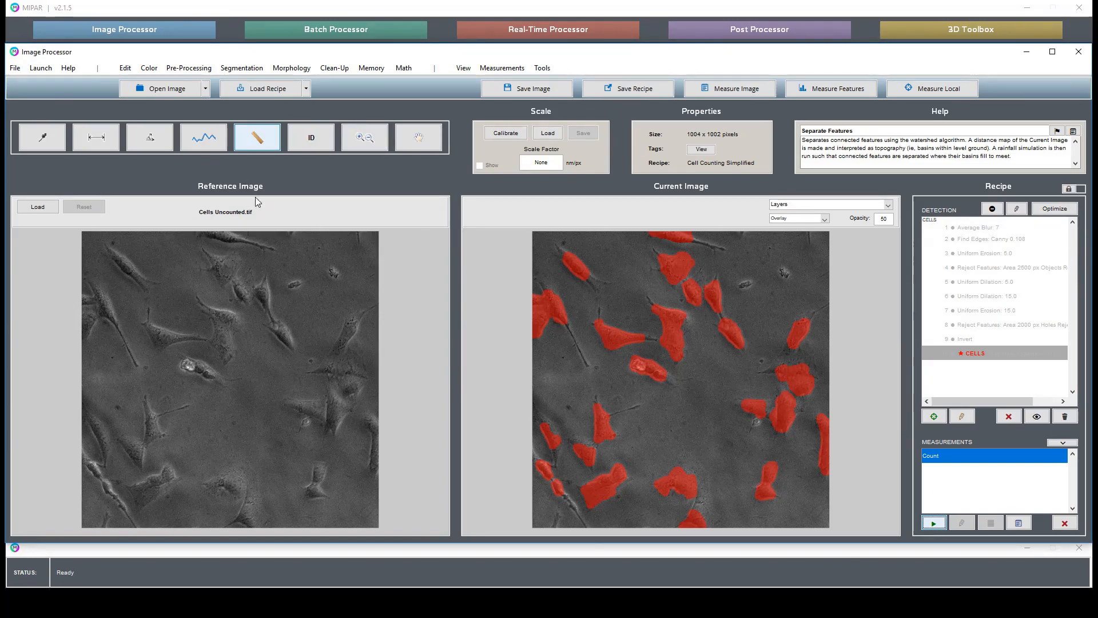
click(206, 88)
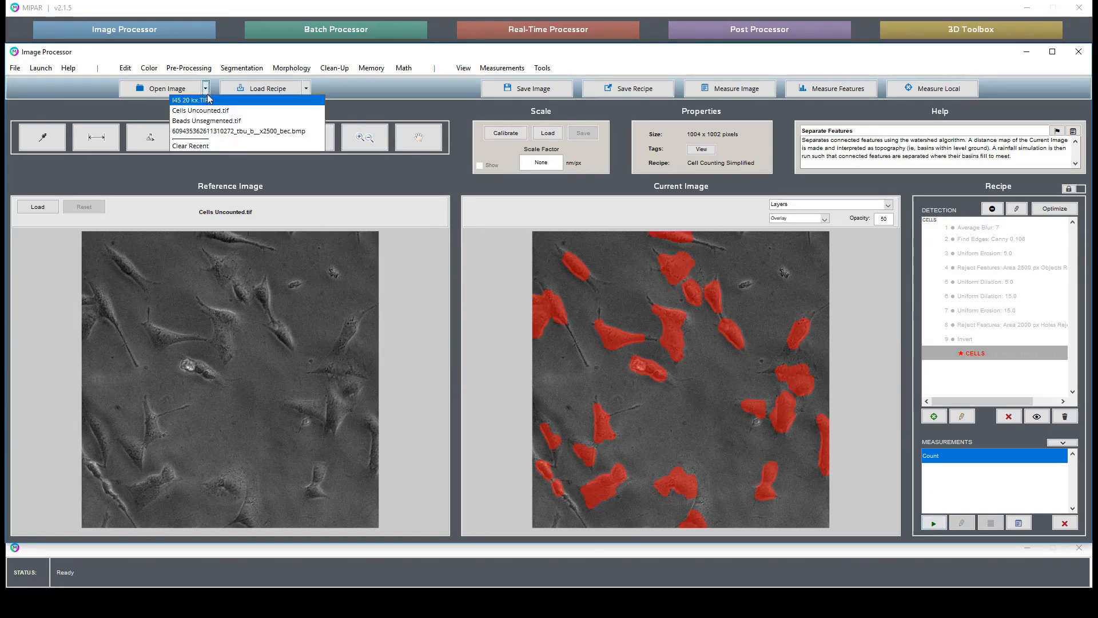
click(227, 132)
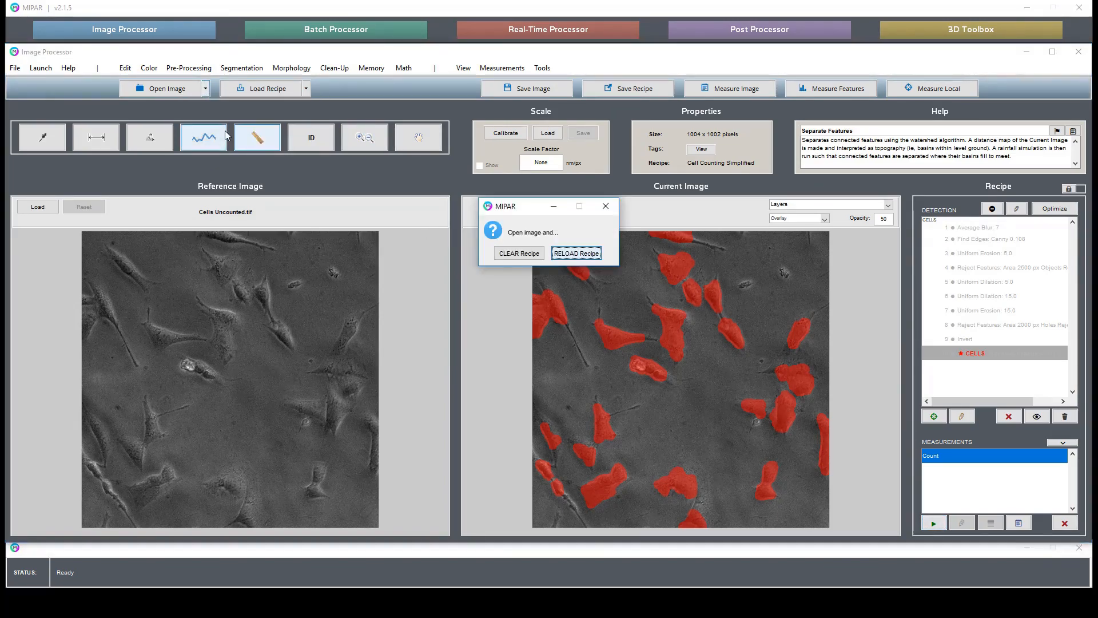
click(530, 255)
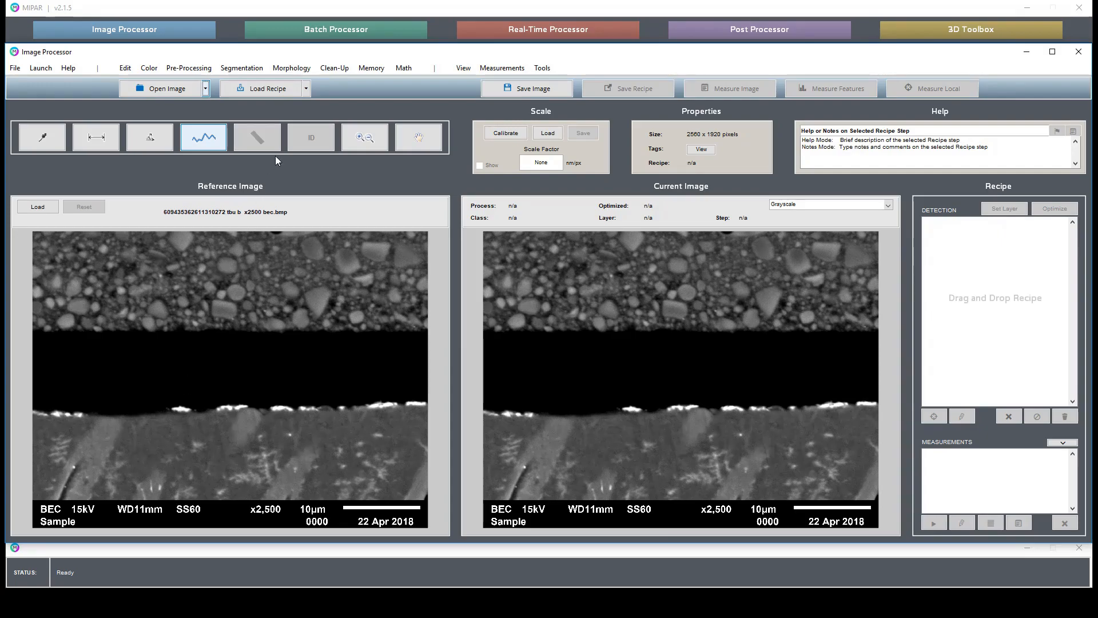
click(306, 88)
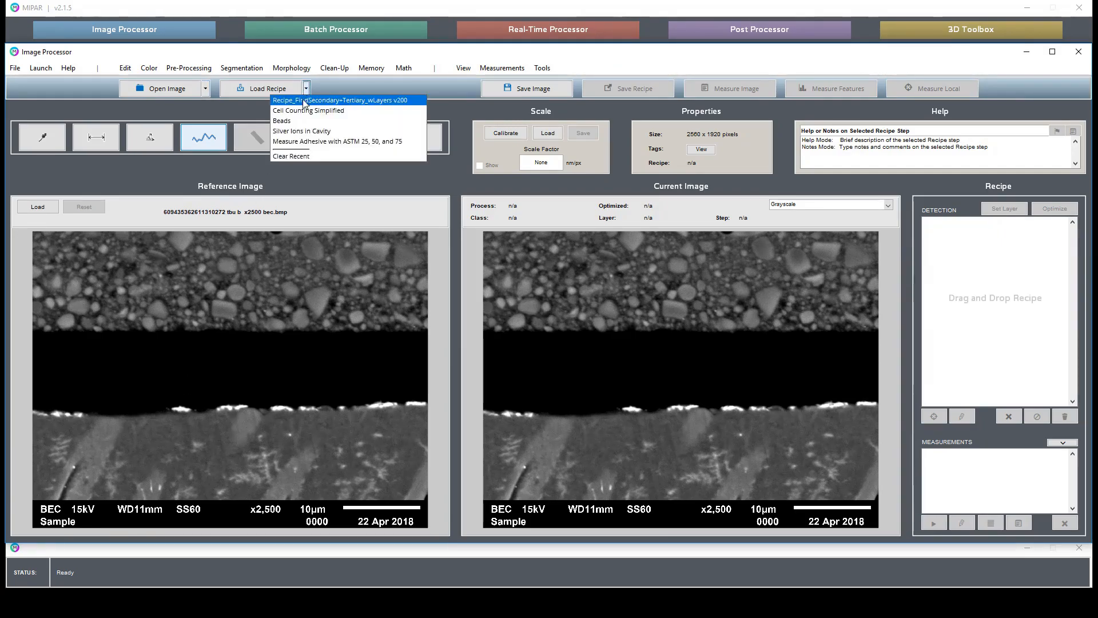
click(306, 142)
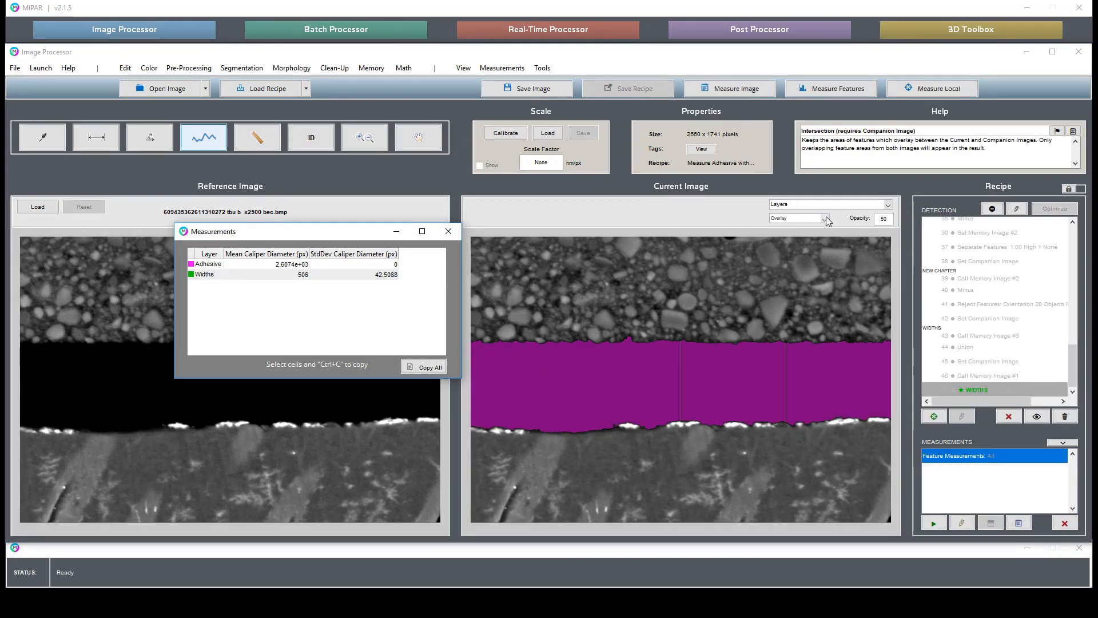
Step: Display the Adhesive and Widths layers as outlines, and close the caliper diameter measurements table
click(824, 218)
click(812, 231)
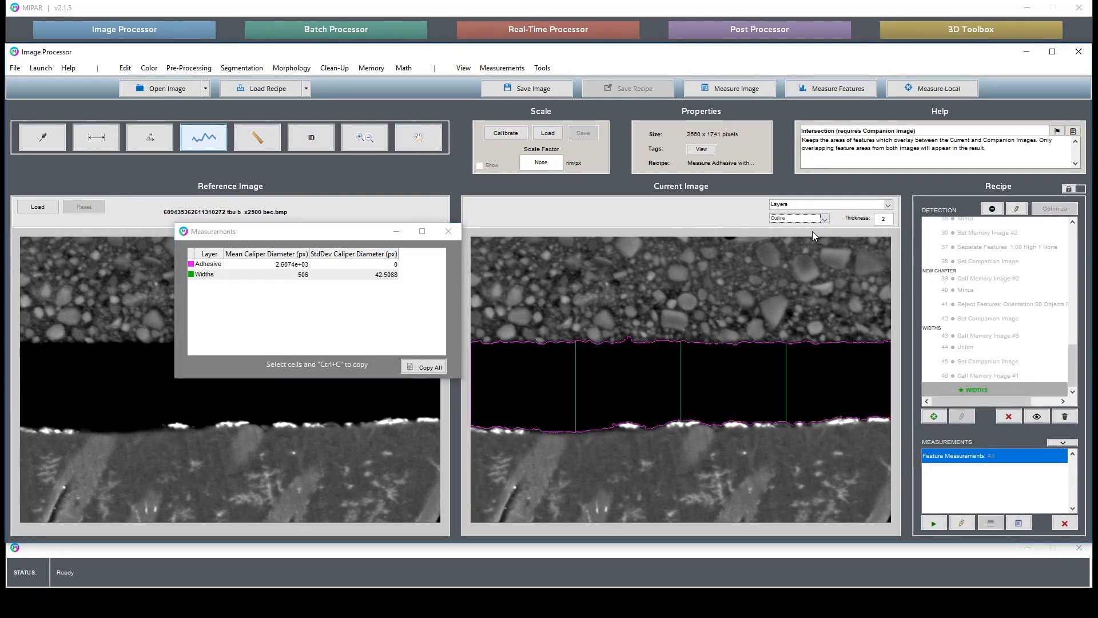
click(449, 231)
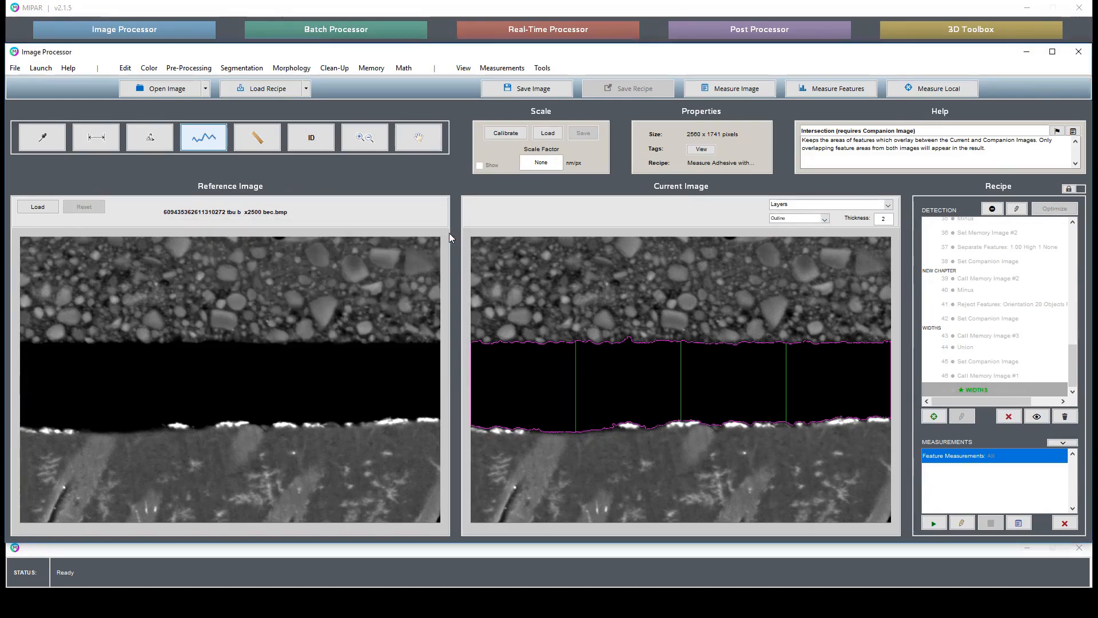
Step: View the Blank and Translate Image 0 -1 results in the ROI chapter, inspecting the image's bottom edge up close
click(1001, 318)
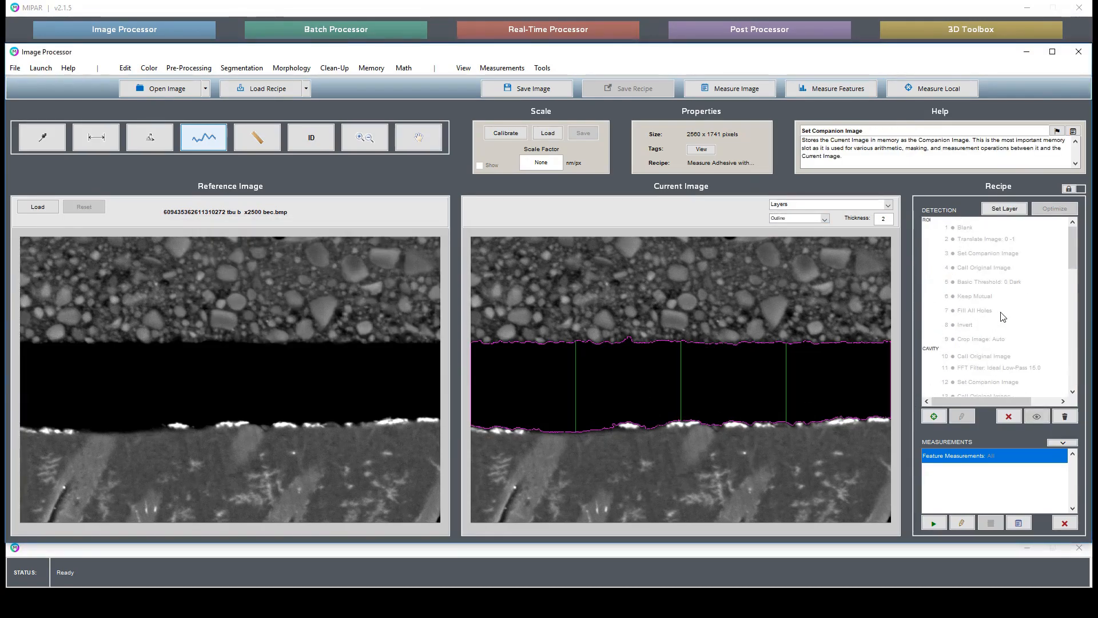
click(984, 228)
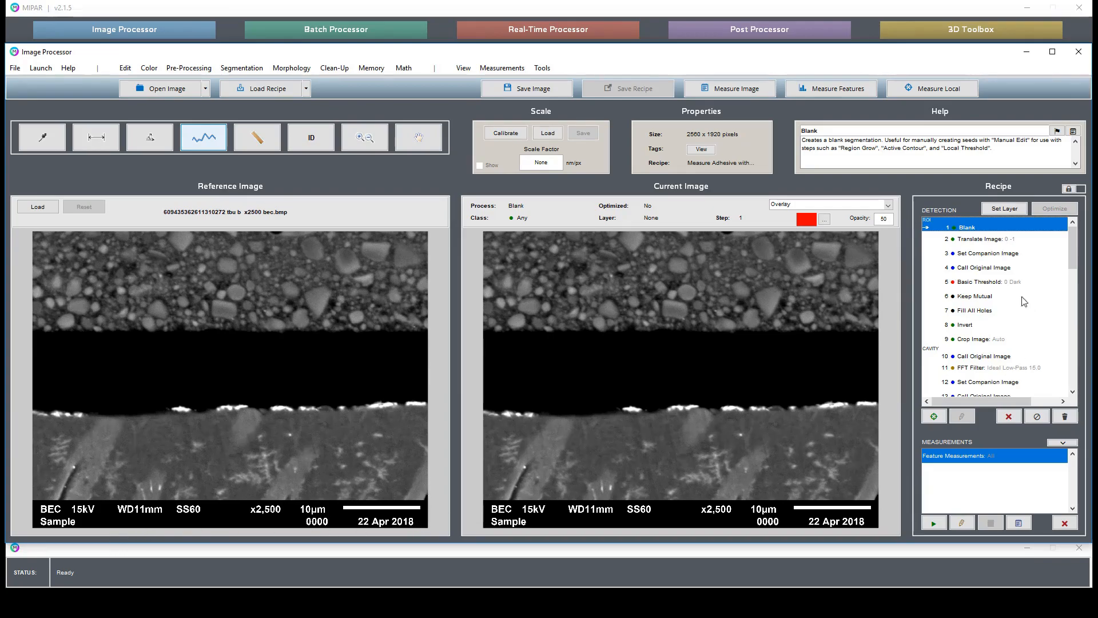
click(364, 137)
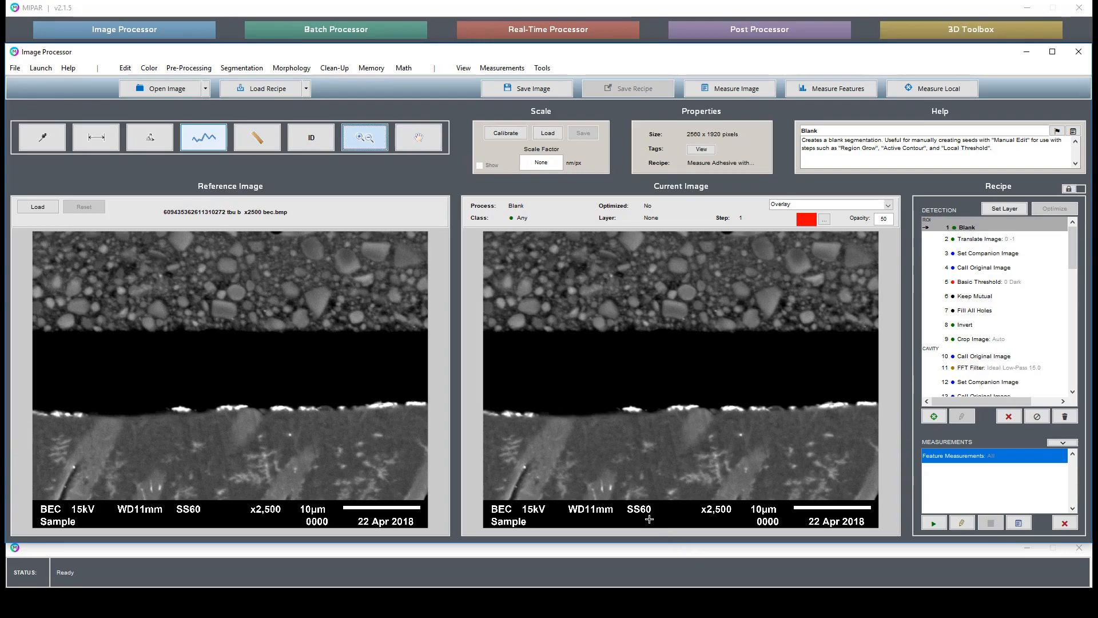
drag(648, 515, 688, 539)
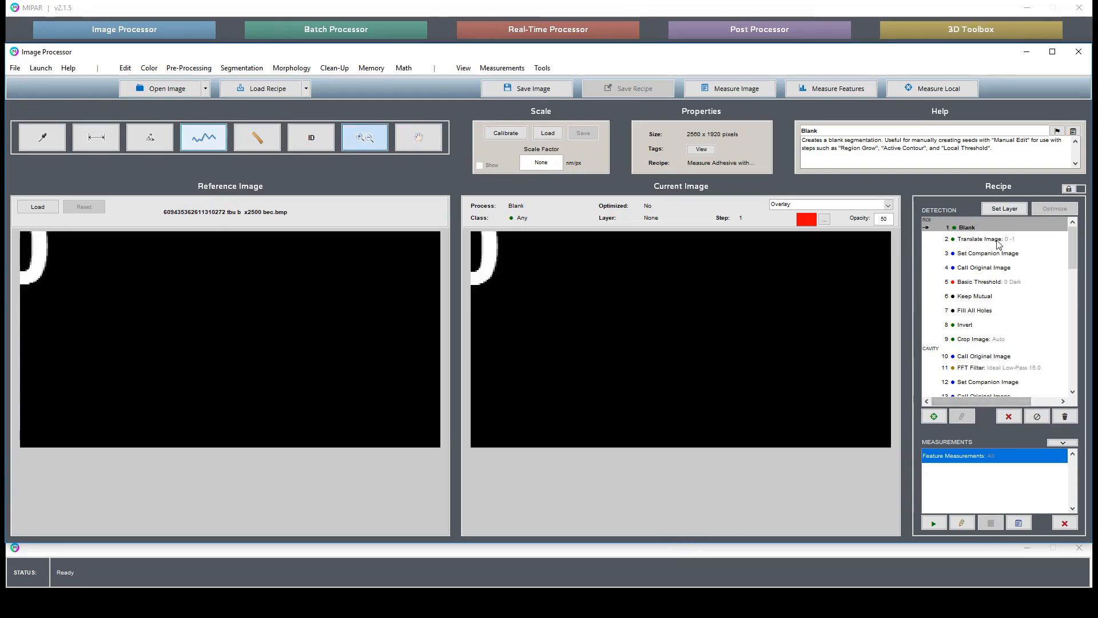
click(985, 238)
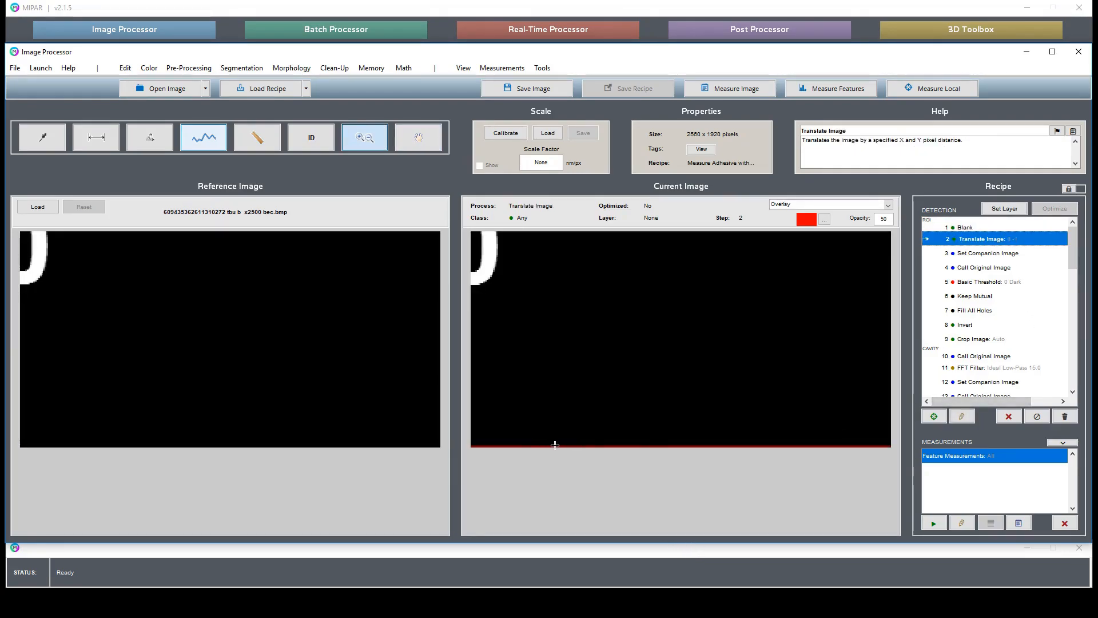
double_click(716, 350)
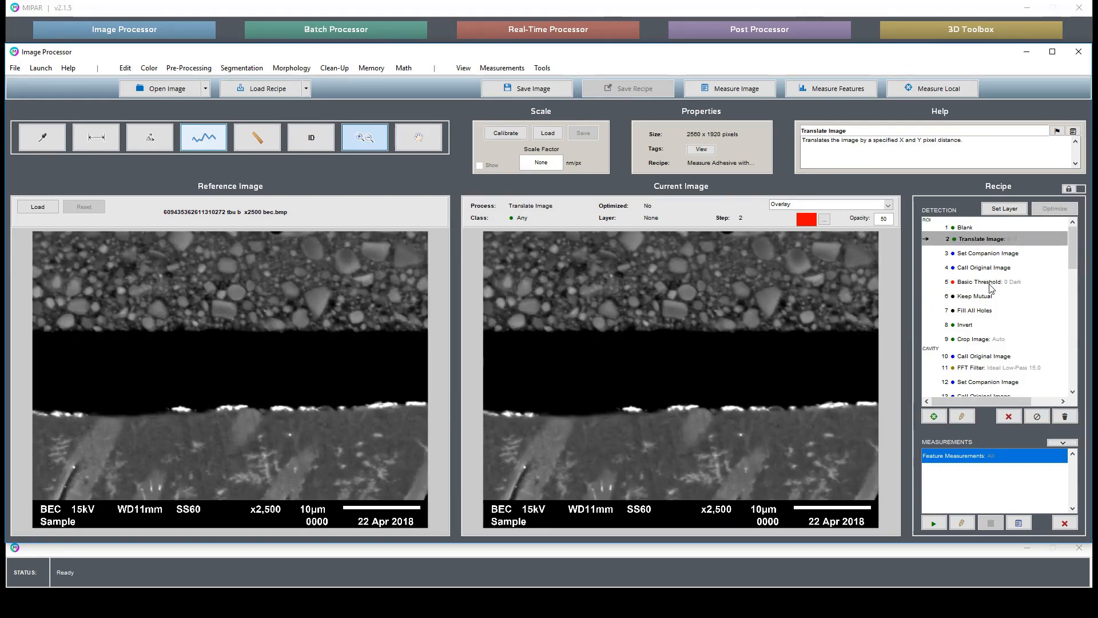
Step: View the Basic Threshold 0 Dark, Keep Mutual and Fill All Holes results, inspecting the info banner up close
click(991, 283)
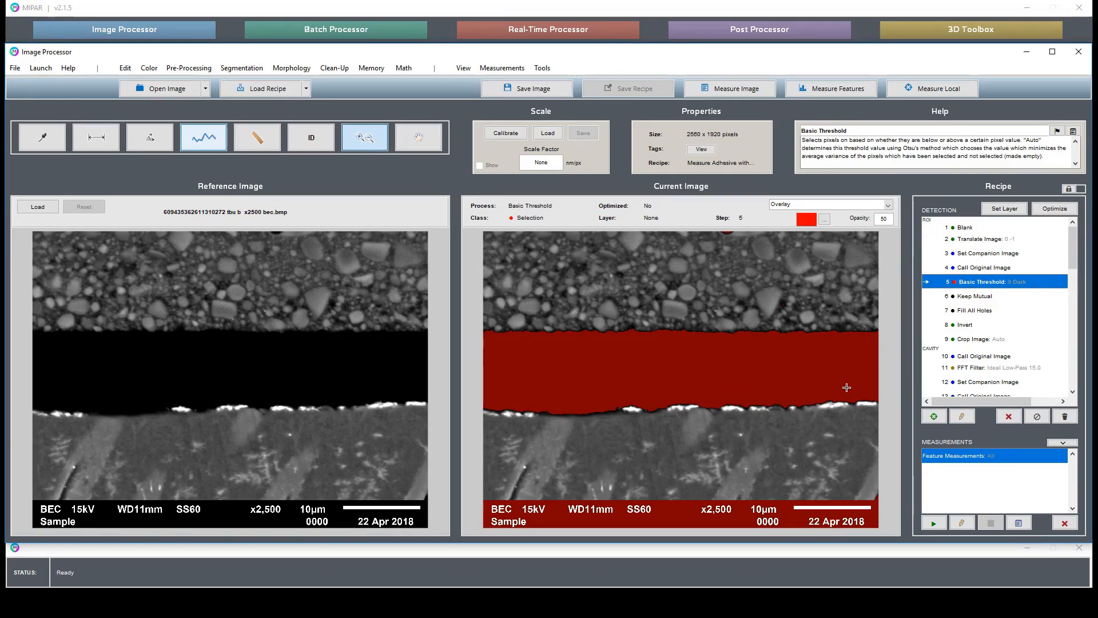
click(979, 298)
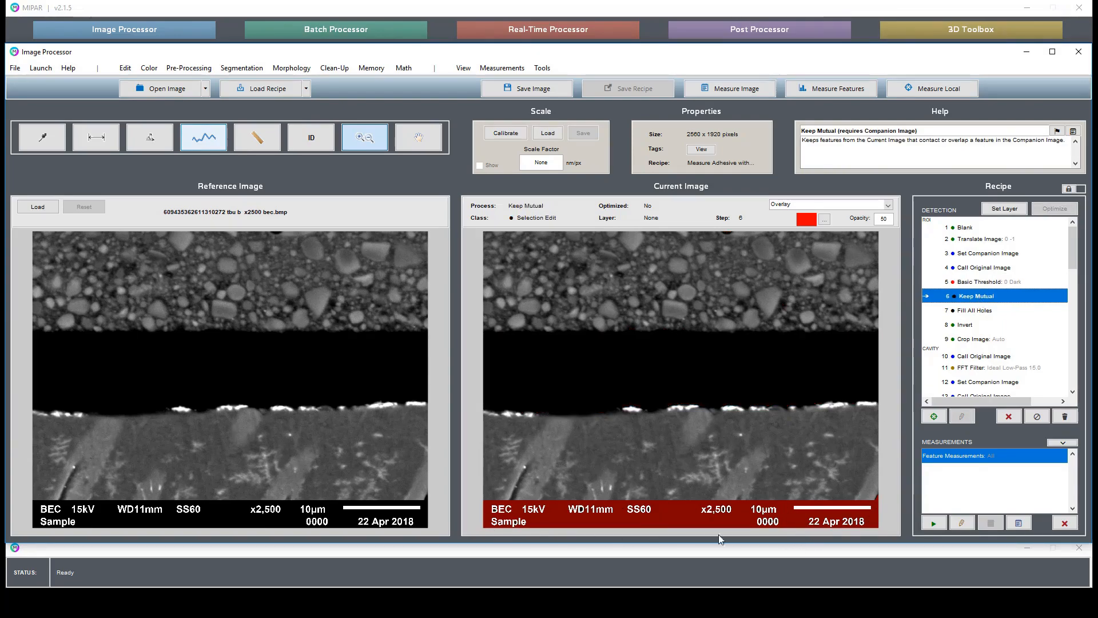
drag(633, 480, 727, 528)
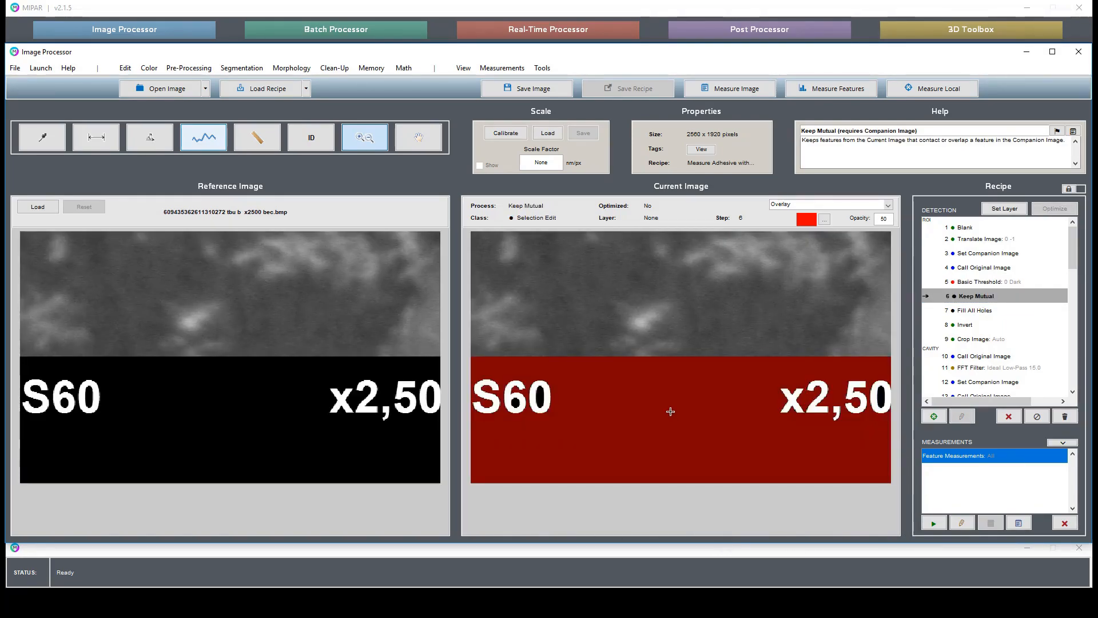
double_click(975, 310)
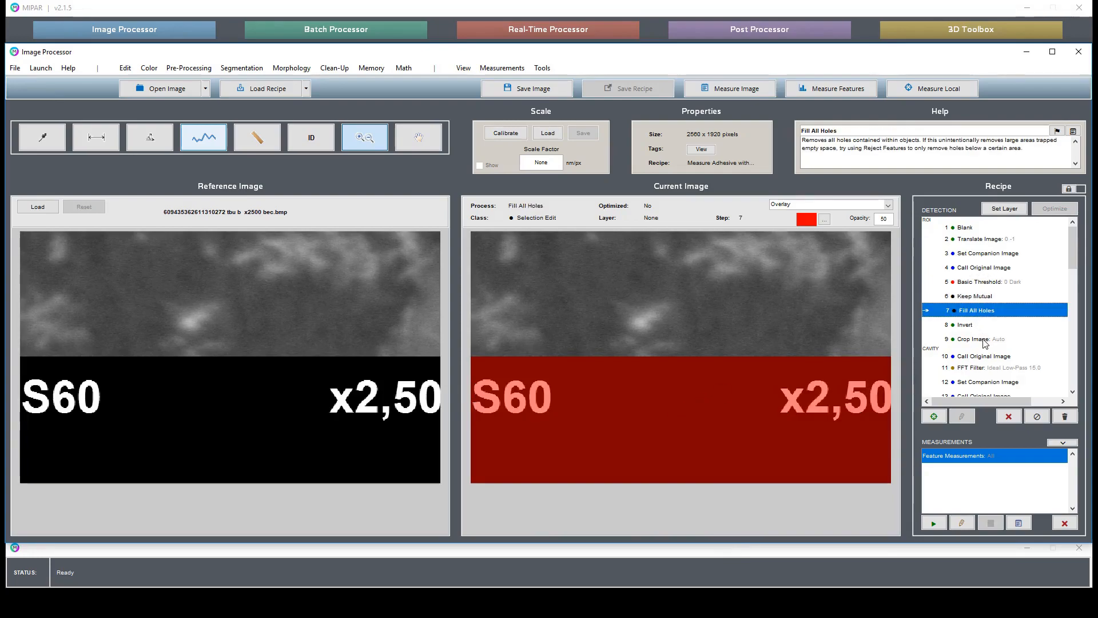
Step: View the full-image results of the Invert and Crop Image Auto steps
click(977, 329)
double_click(977, 325)
double_click(802, 326)
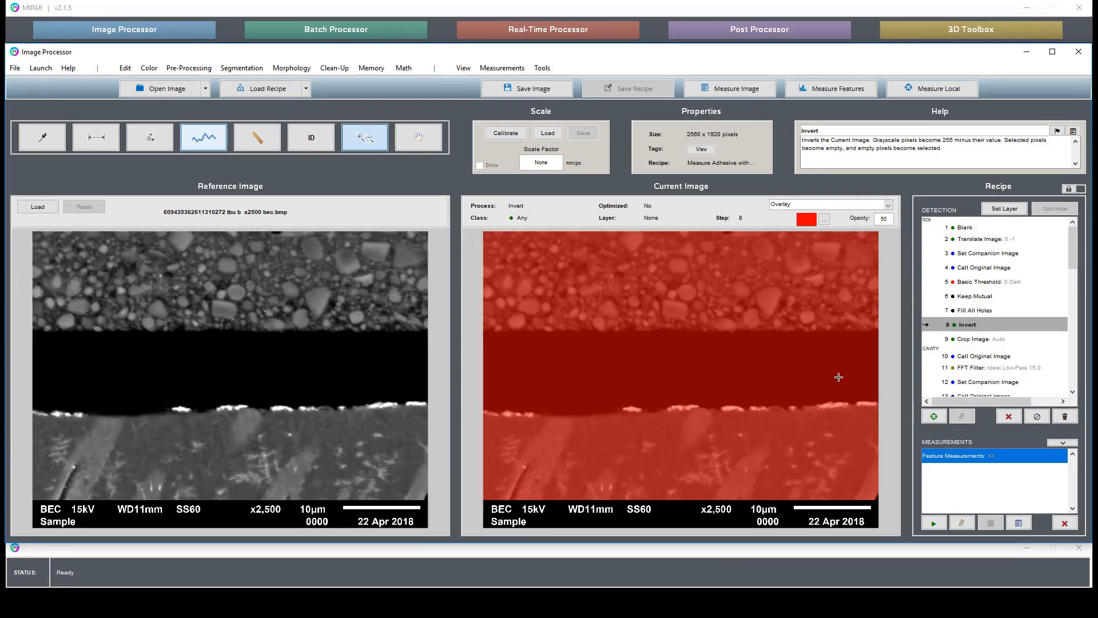
double_click(1002, 341)
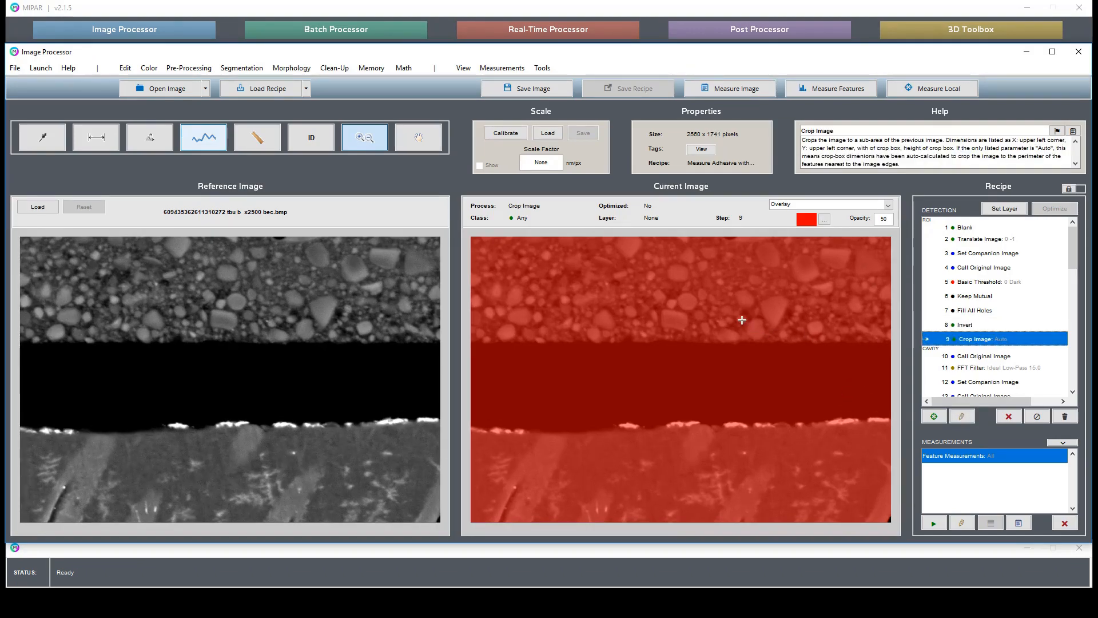
Step: Inspect the cavity's upper edge in the reference image, and view the FFT Filter Ideal Low-Pass 15.0 result
click(1006, 357)
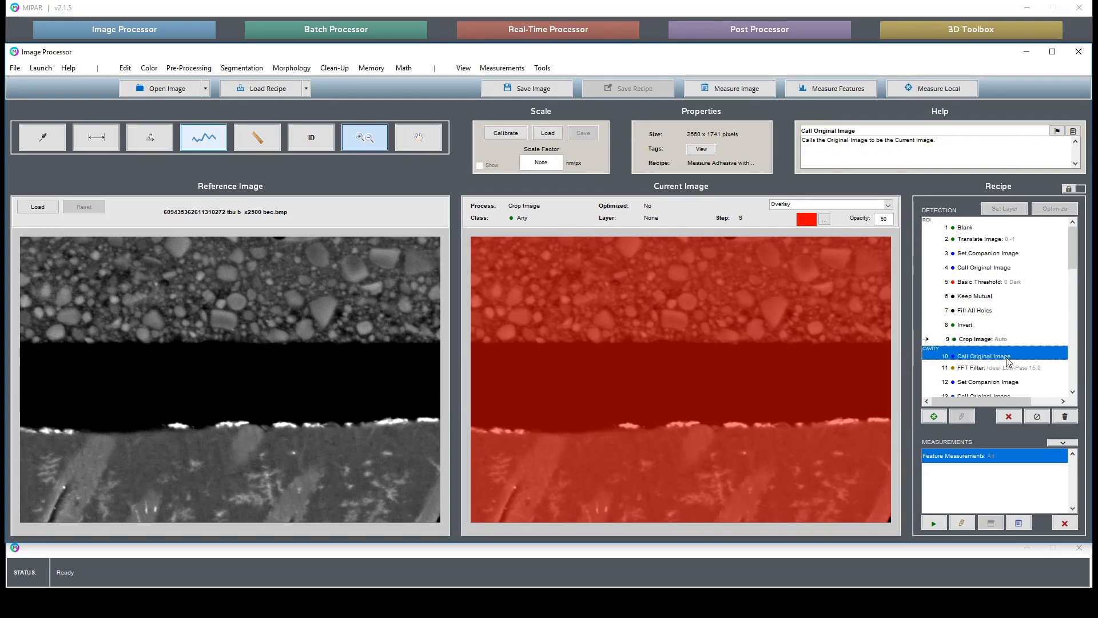
scroll(1007, 361, down, 4)
scroll(1007, 362, up, 2)
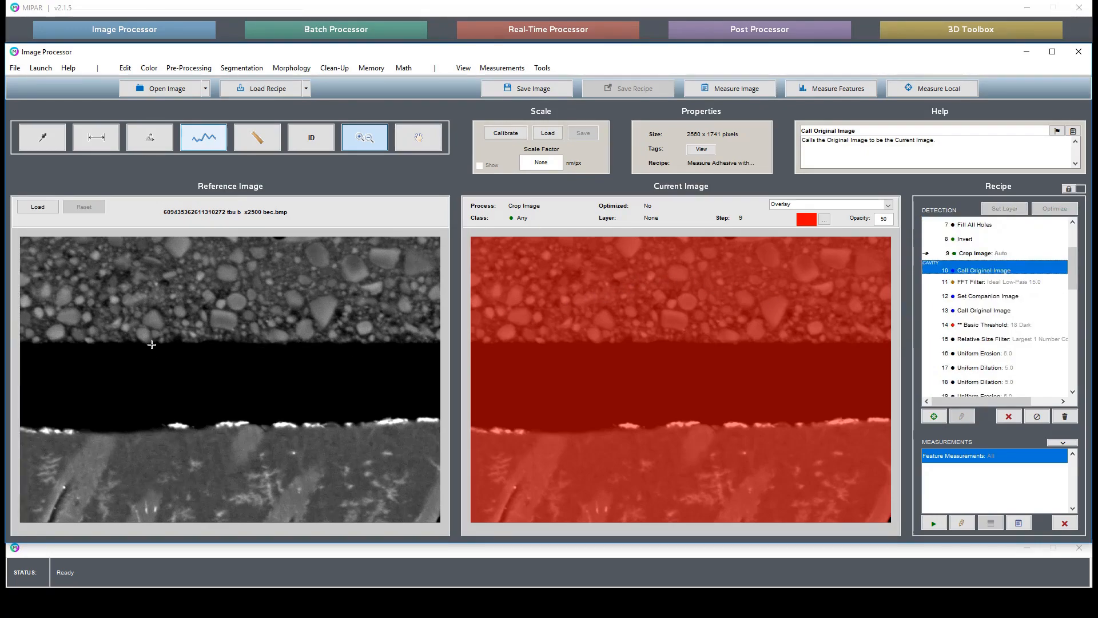
drag(207, 307, 301, 373)
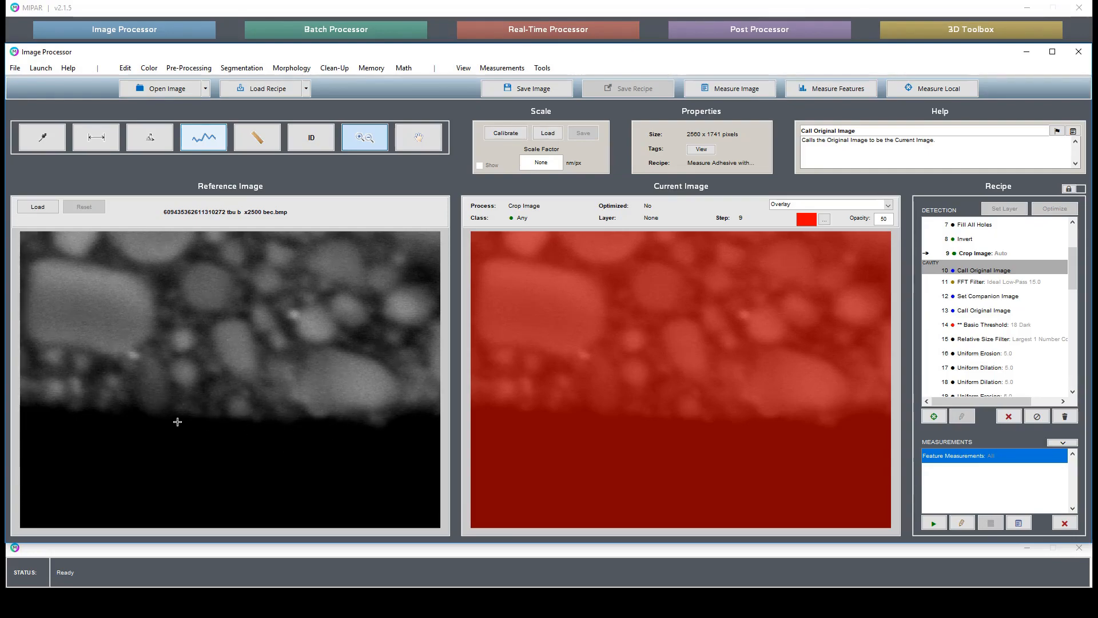
double_click(302, 403)
click(1010, 285)
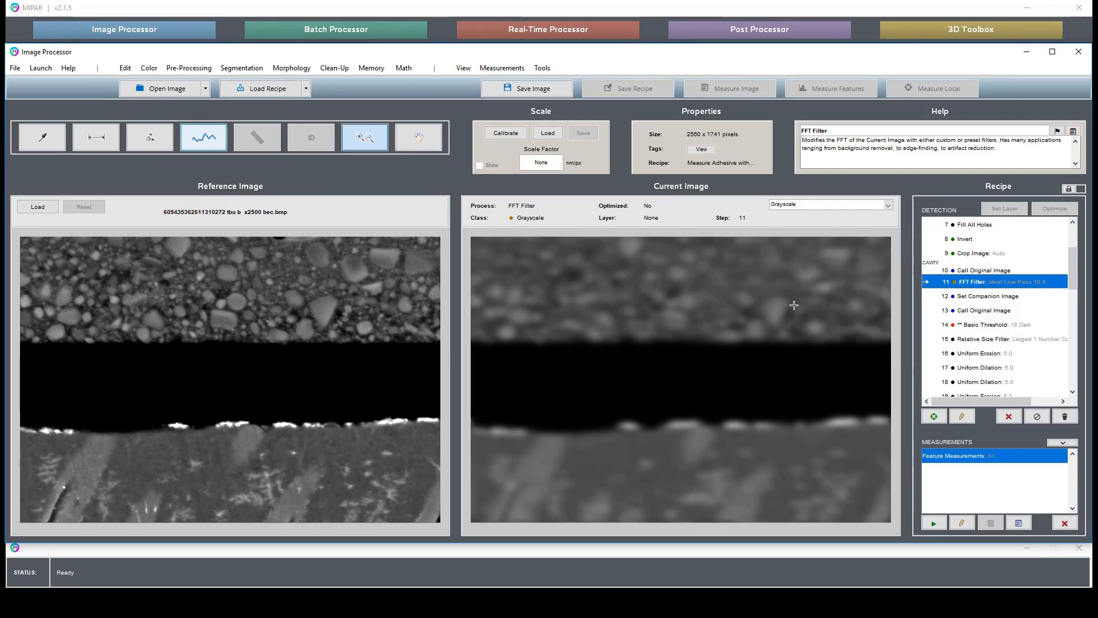
Step: View the cavity results from Basic Threshold 18 Dark and Relative Size Filter through the Adhesive layer at Set Memory Image #1
click(992, 327)
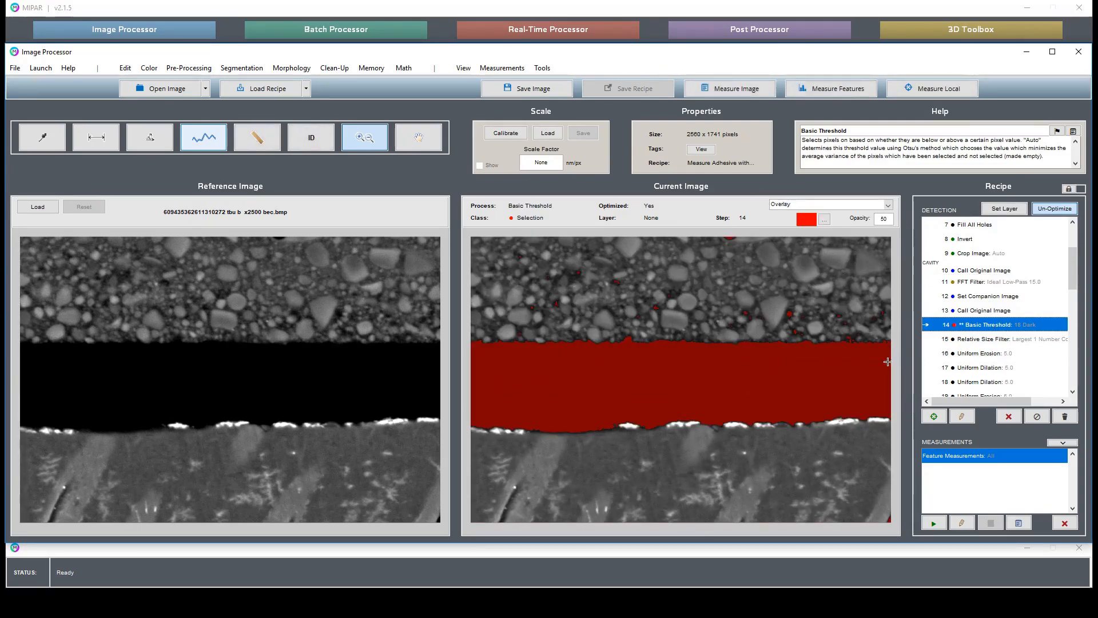
click(1008, 340)
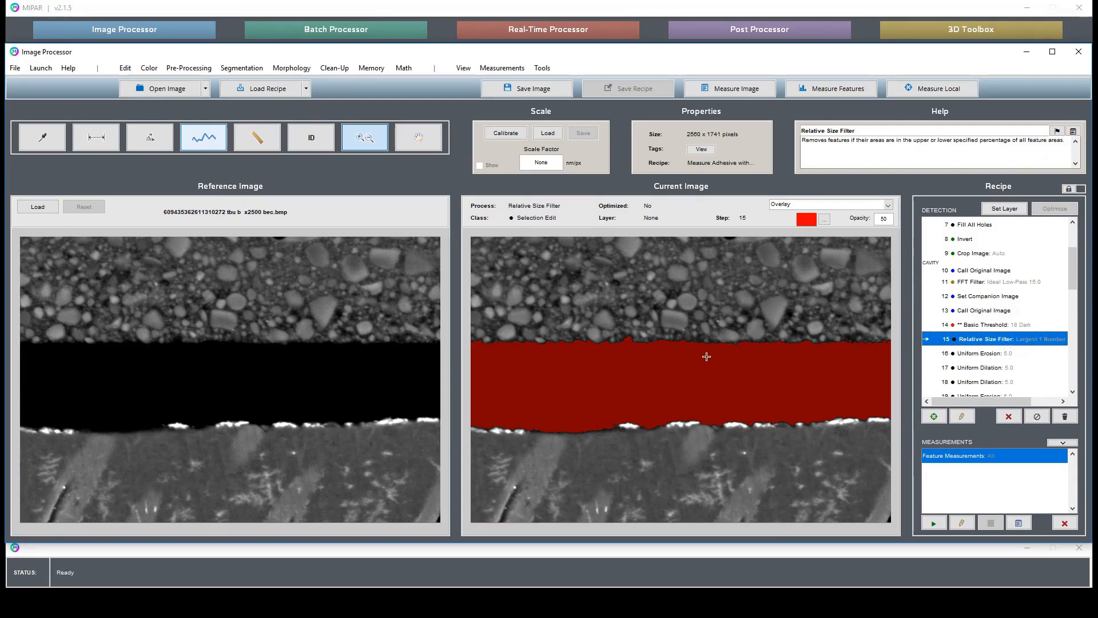
click(985, 354)
scroll(984, 359, down, 1)
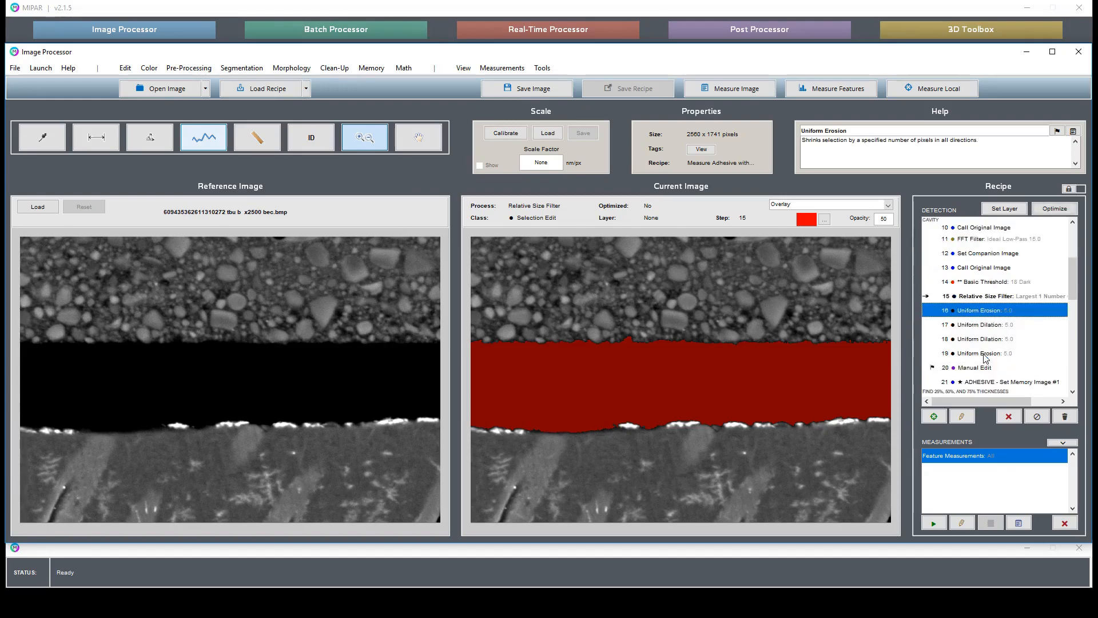
double_click(987, 347)
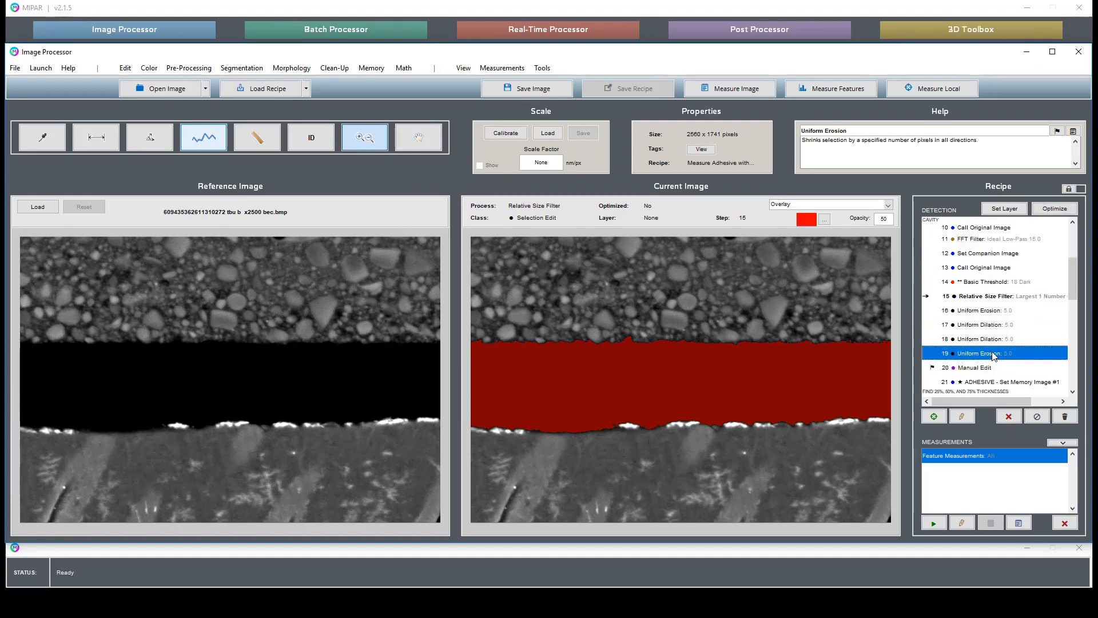
double_click(1023, 382)
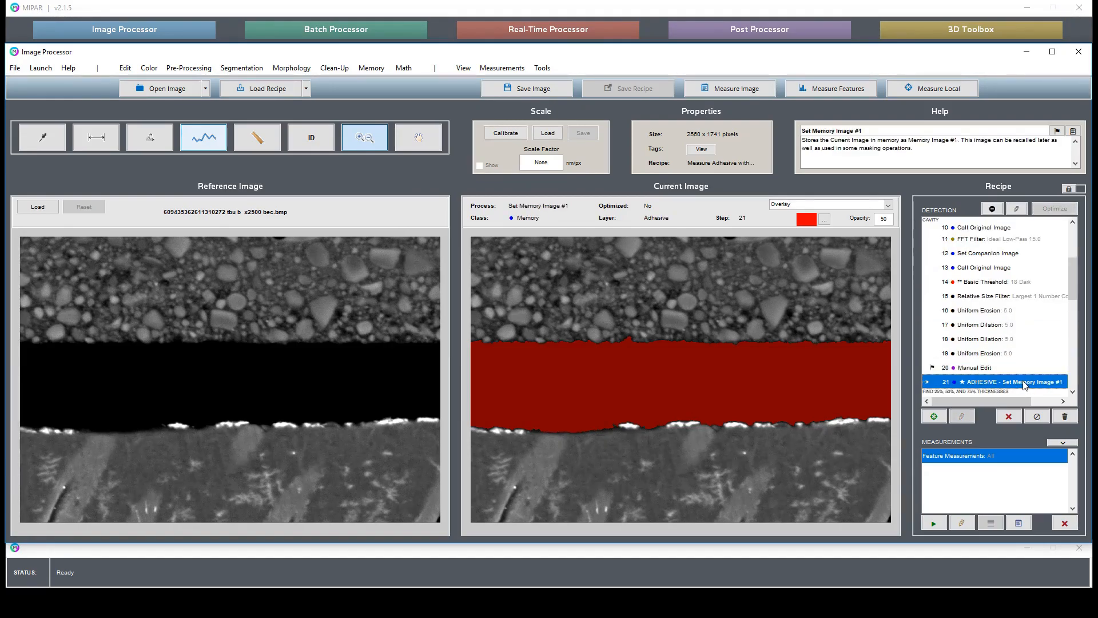
Step: Find Replace With Box in the thicknesses chapter, and show the current adhesive selection as an outline
scroll(1023, 385, down, 2)
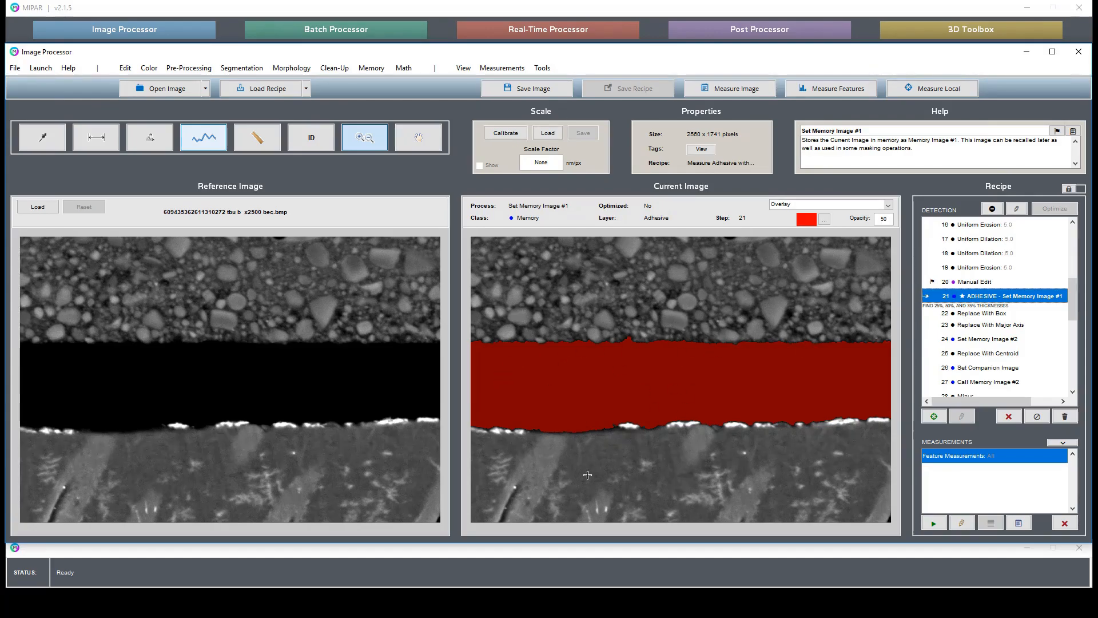
click(1004, 314)
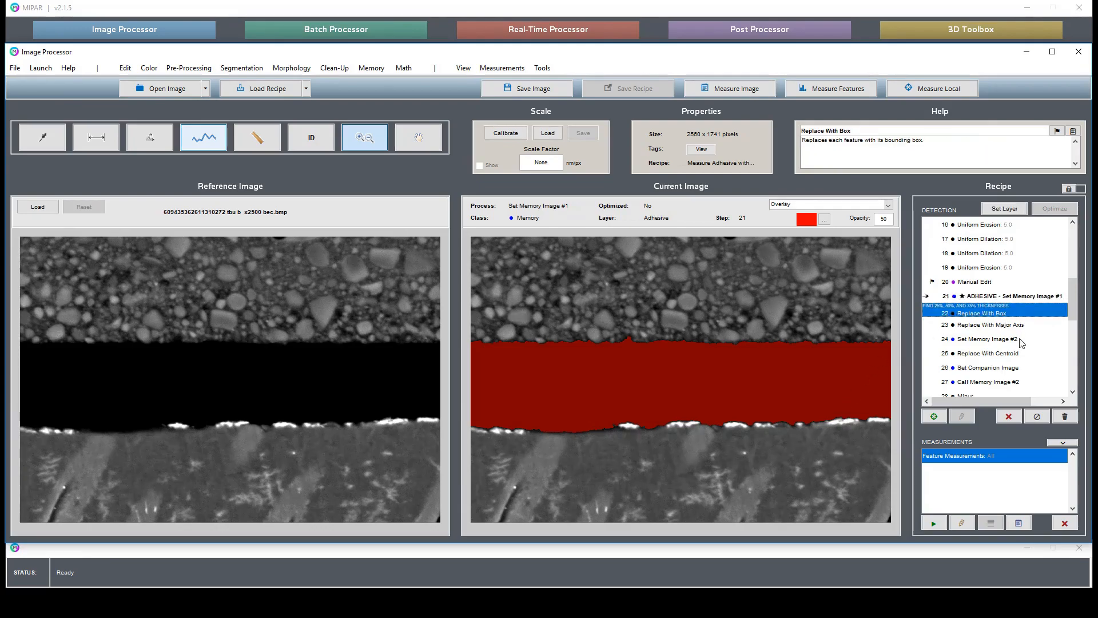
scroll(1021, 342, down, 1)
click(818, 206)
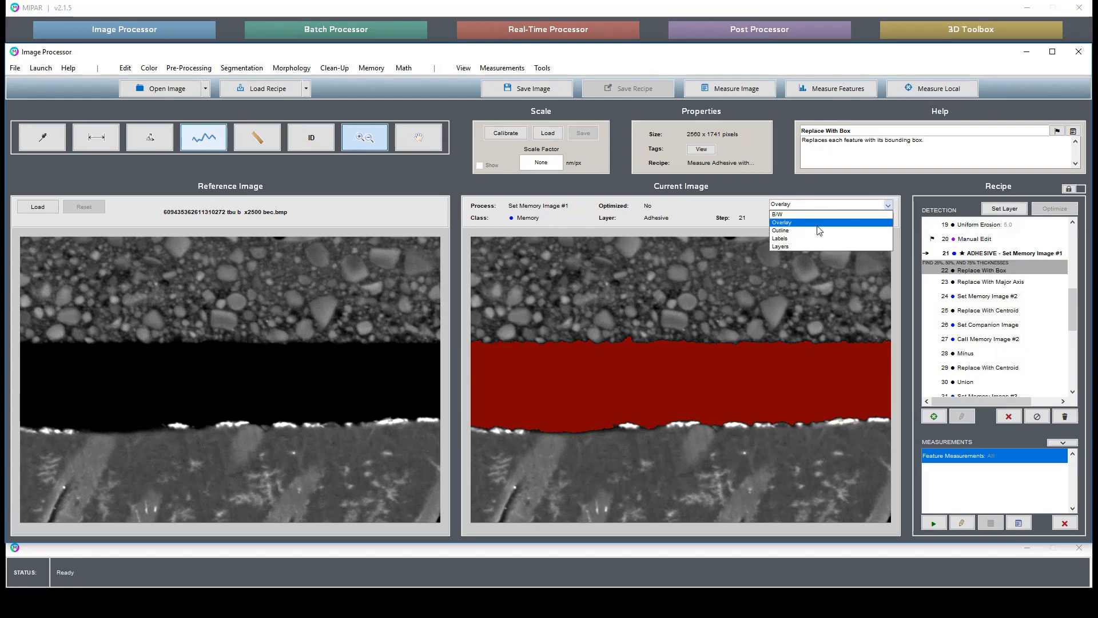
click(818, 223)
click(820, 212)
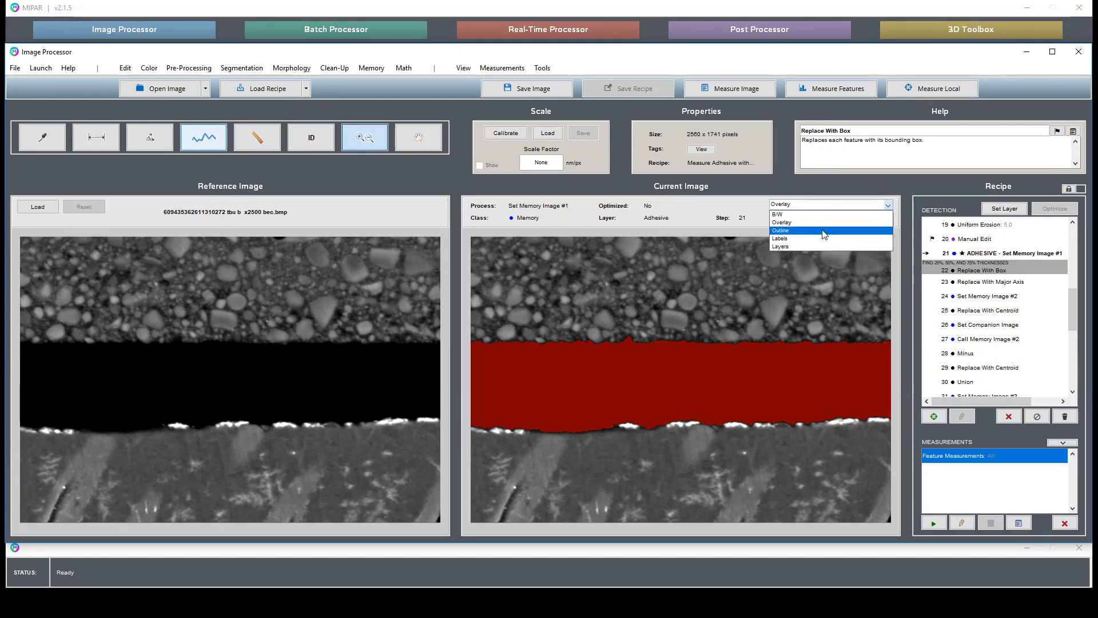
click(824, 230)
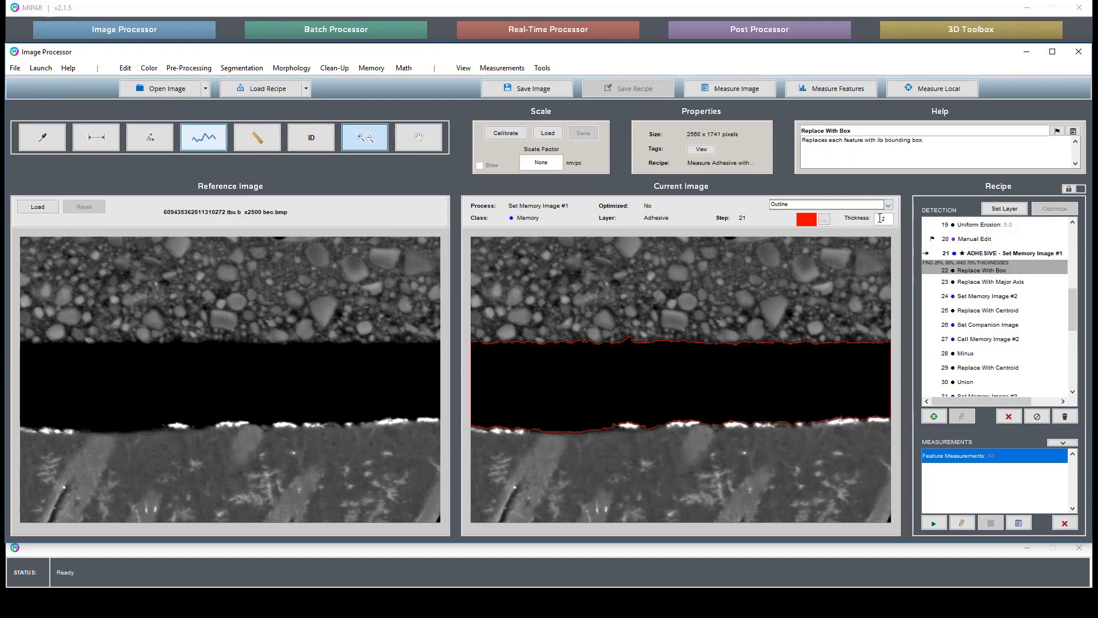
Step: View the Replace With Box and Replace With Major Axis results, inspecting the axis line up close
click(989, 271)
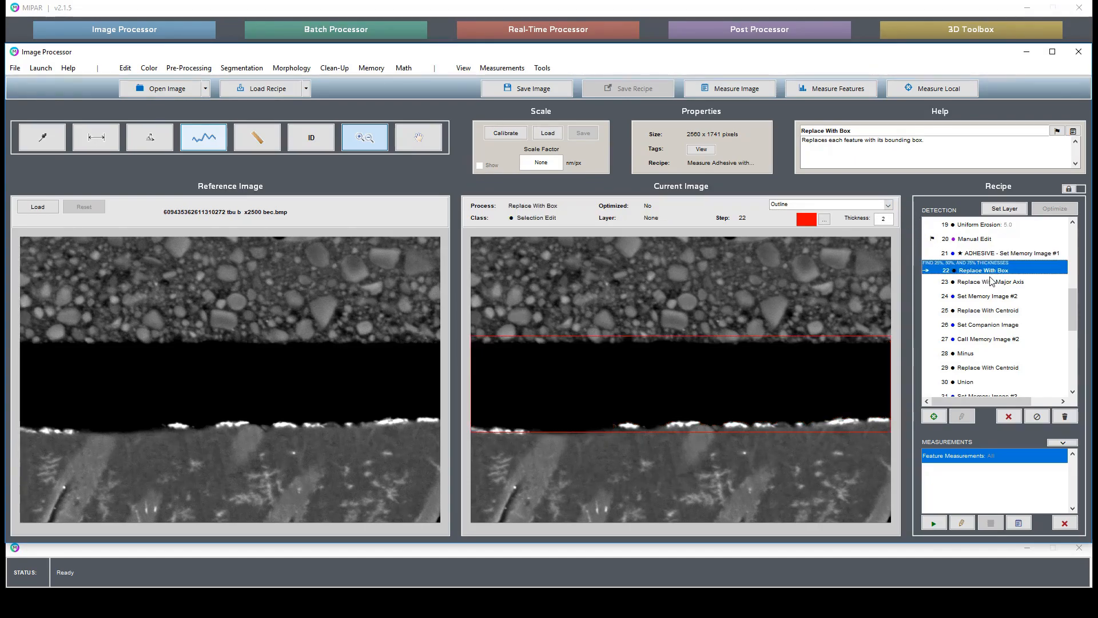
click(991, 282)
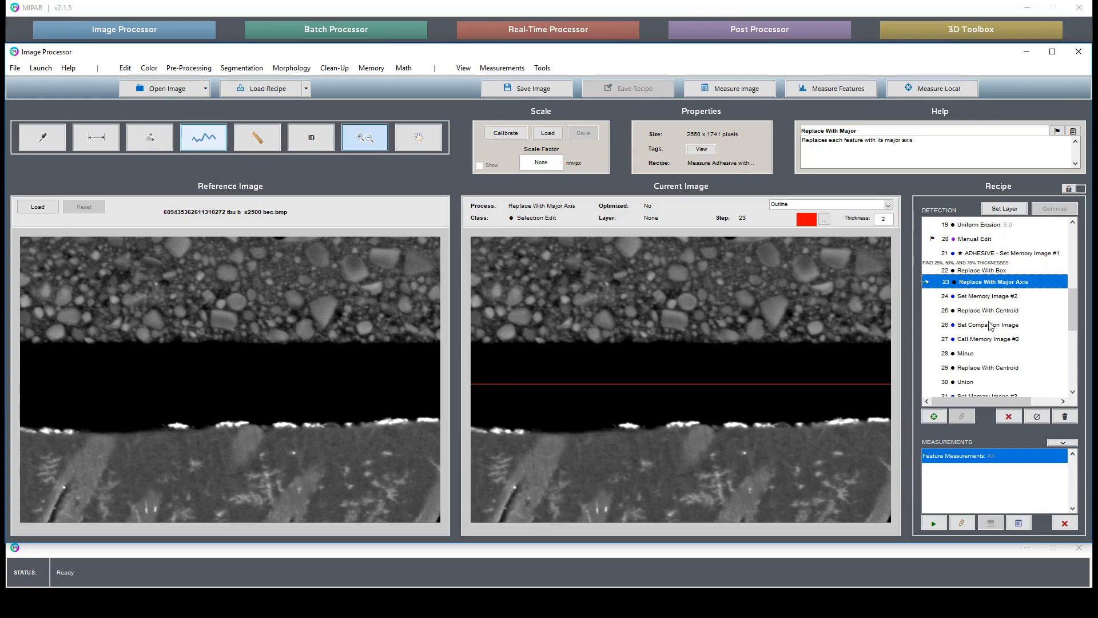
mouse_move(670, 363)
mouse_down()
mouse_move(712, 407)
mouse_move(698, 401)
mouse_up()
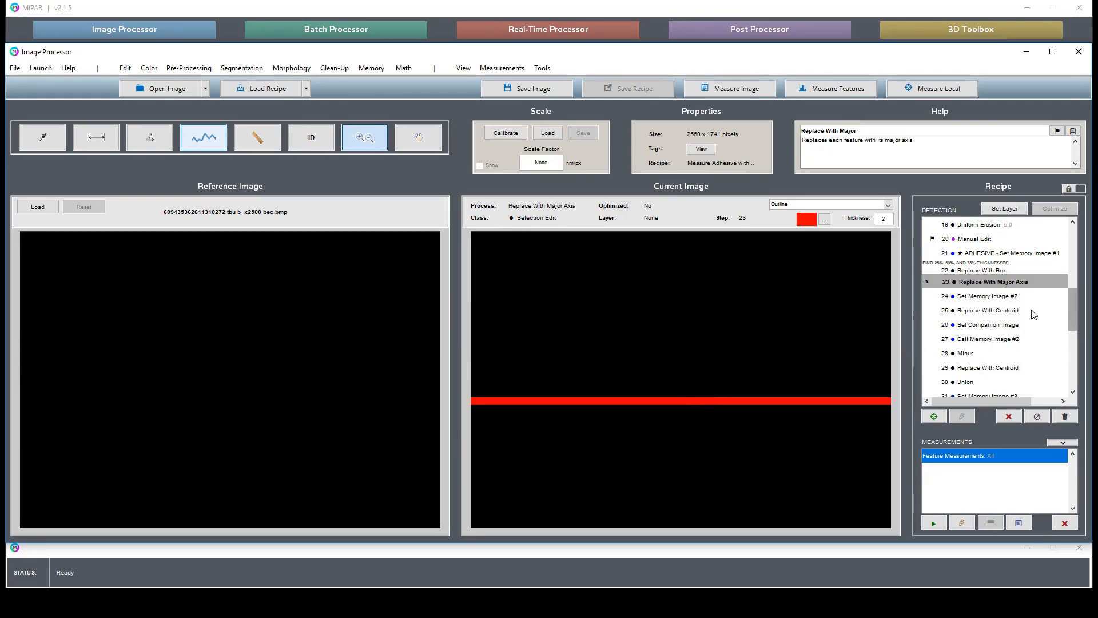
Step: View the step 25 Replace With Centroid result and set the outline thickness to 1
click(991, 312)
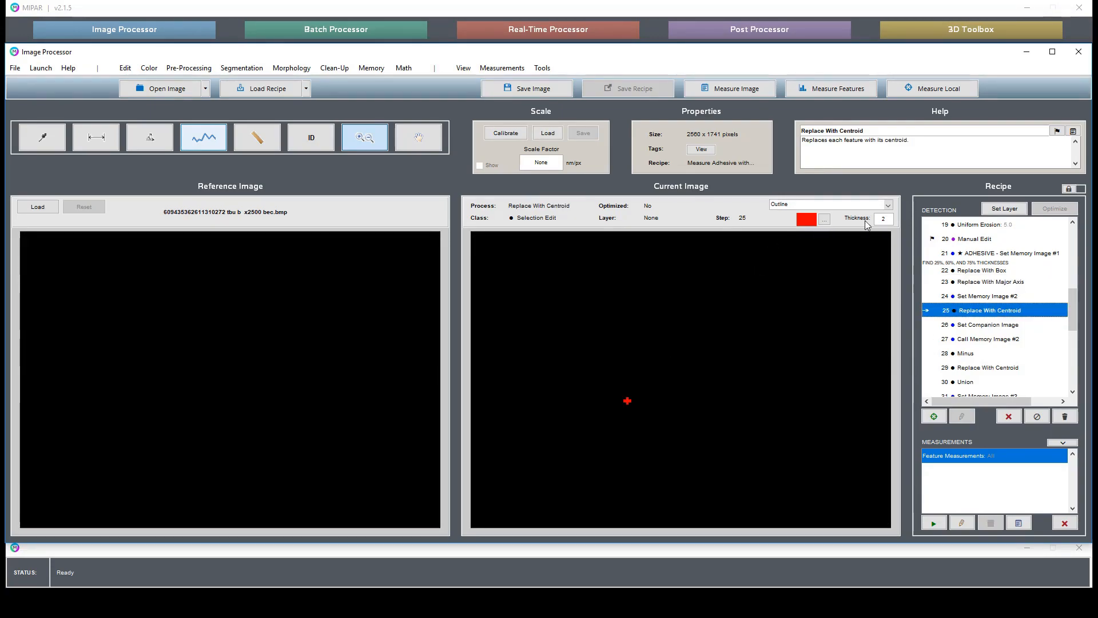
double_click(889, 217)
text(1)
key(Return)
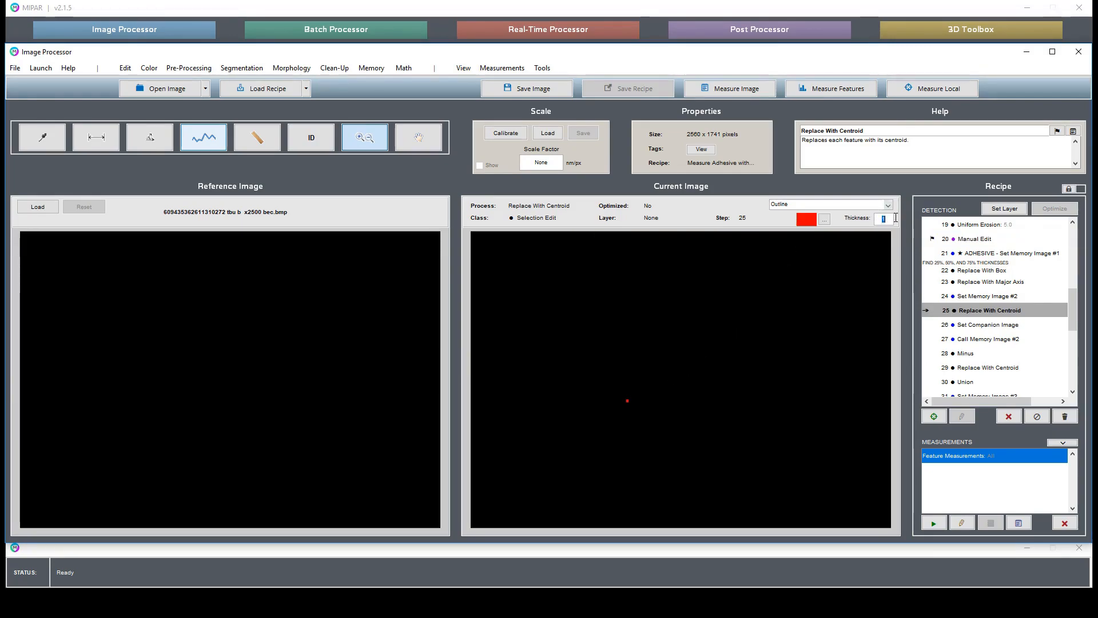
drag(880, 217, 894, 218)
Step: View the step 28 Minus result and inspect the line around the removed centroid up close
click(997, 340)
click(995, 354)
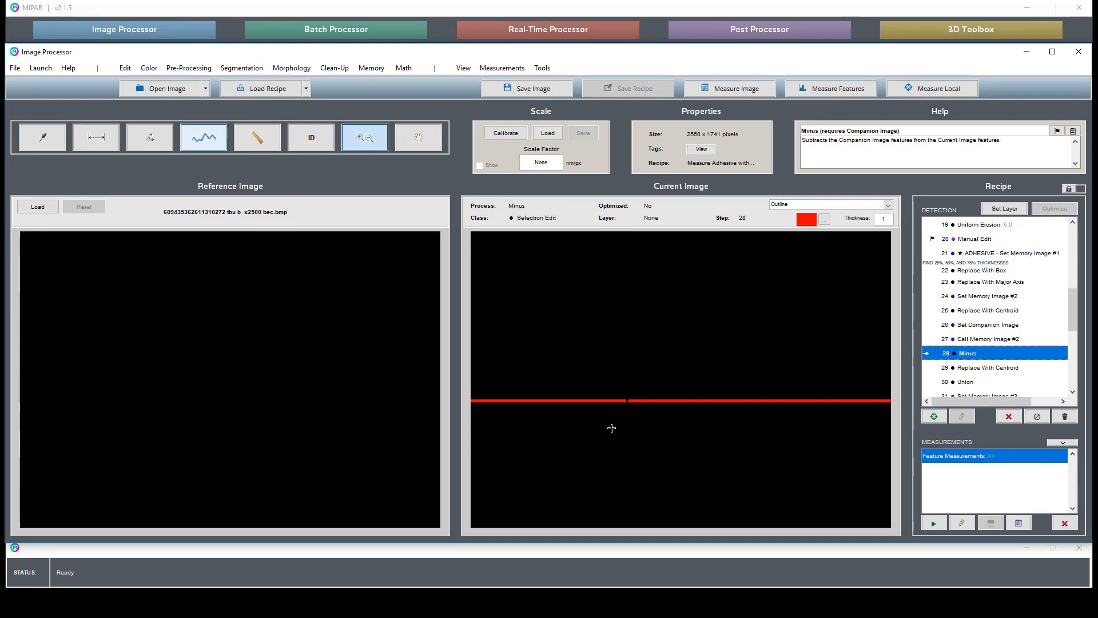
double_click(760, 398)
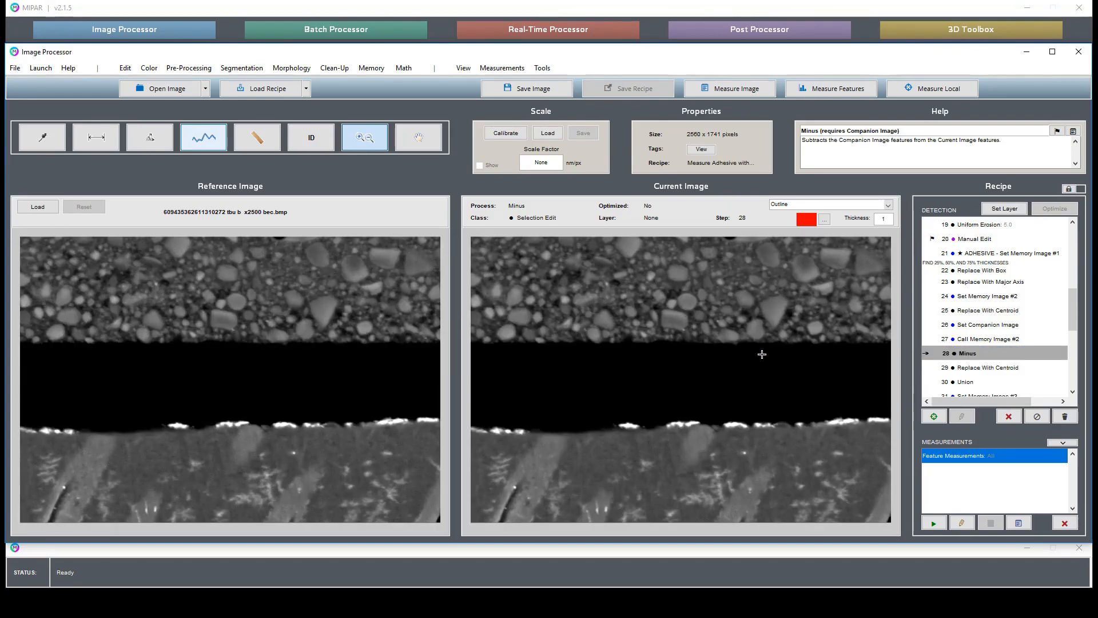
drag(758, 352, 815, 399)
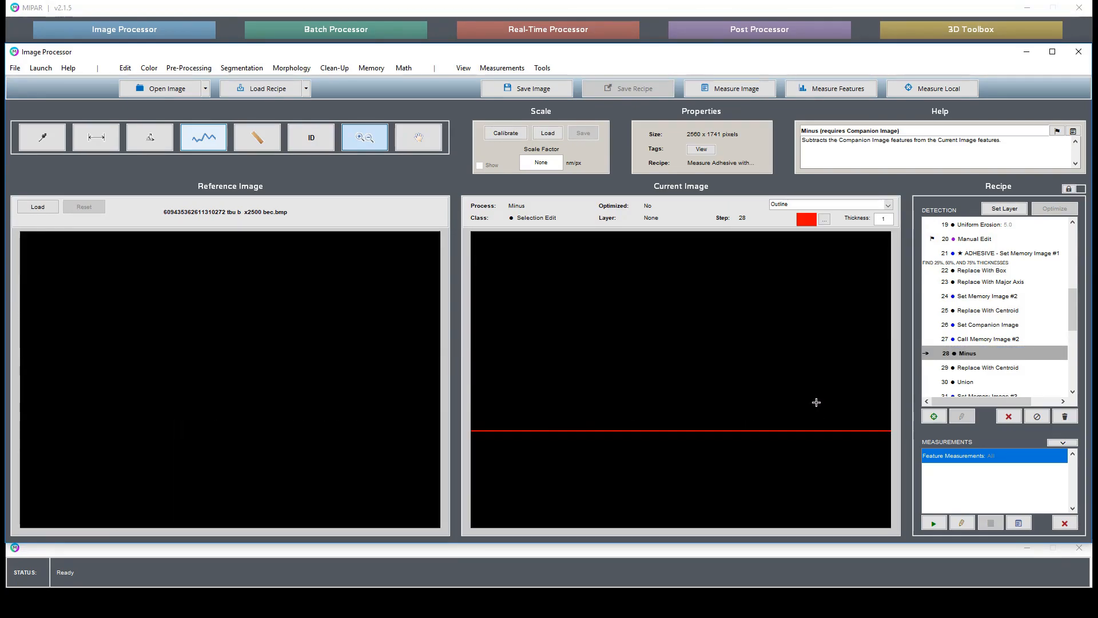
Step: View the step 29 Replace With Centroid result with the outline thickness set to 3, showing the full image
click(988, 372)
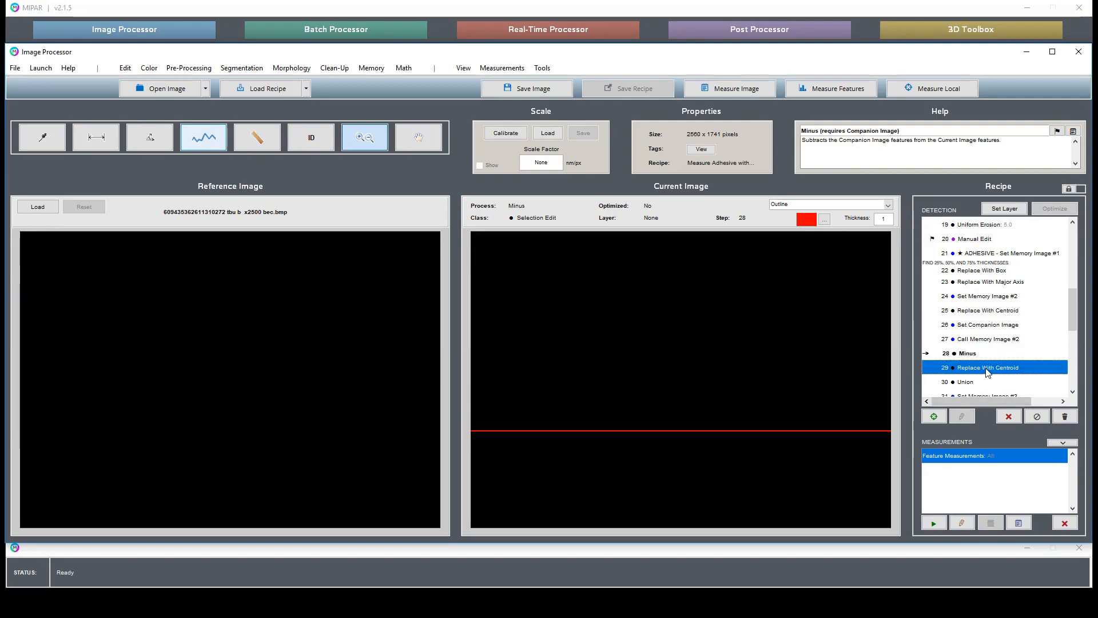
double_click(888, 222)
text(3)
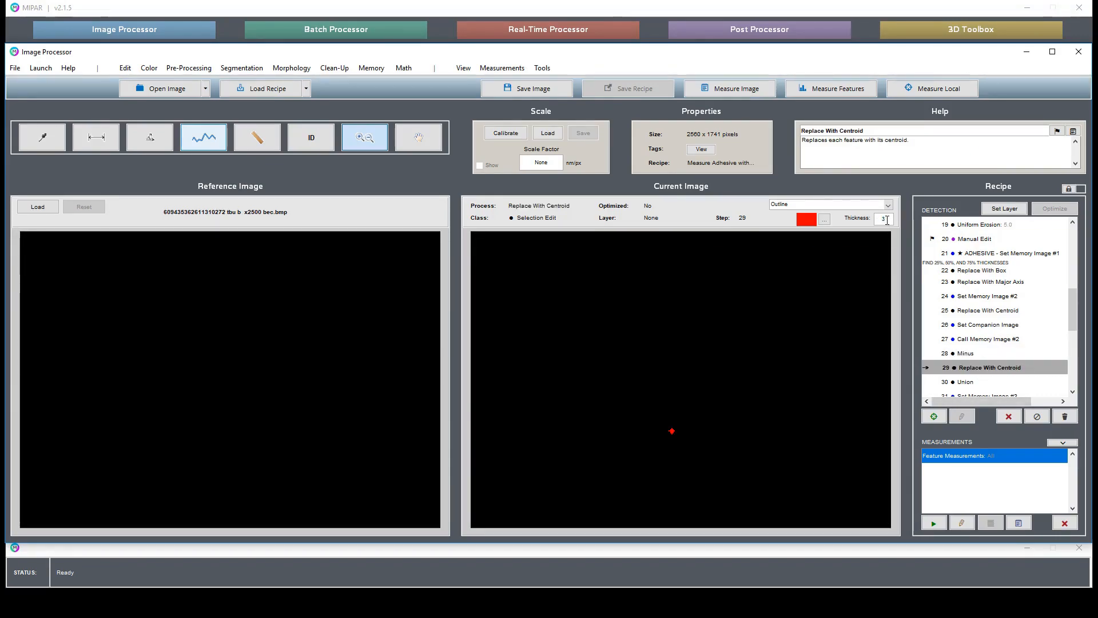
double_click(728, 443)
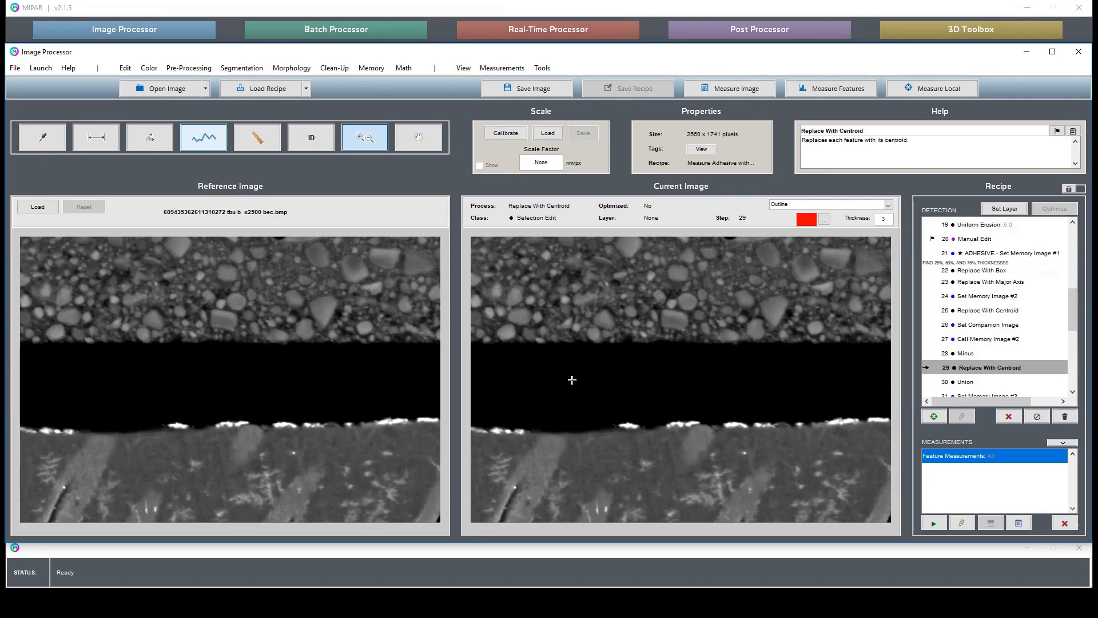
Step: View the step 30 Union result that combines the centroid points
scroll(1067, 311, down, 3)
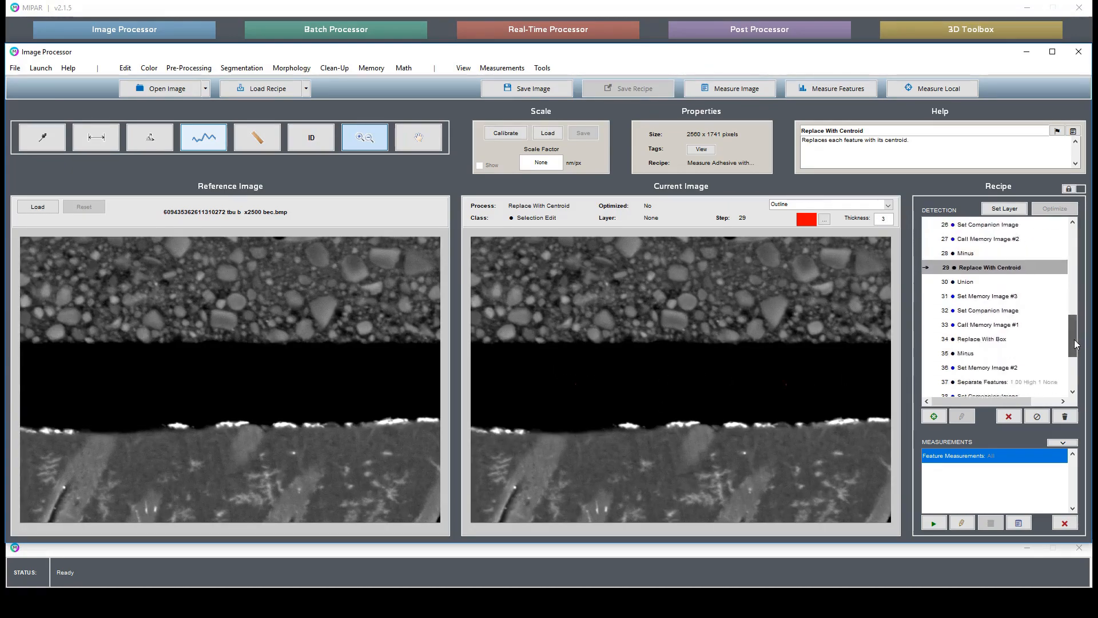
click(989, 254)
double_click(991, 255)
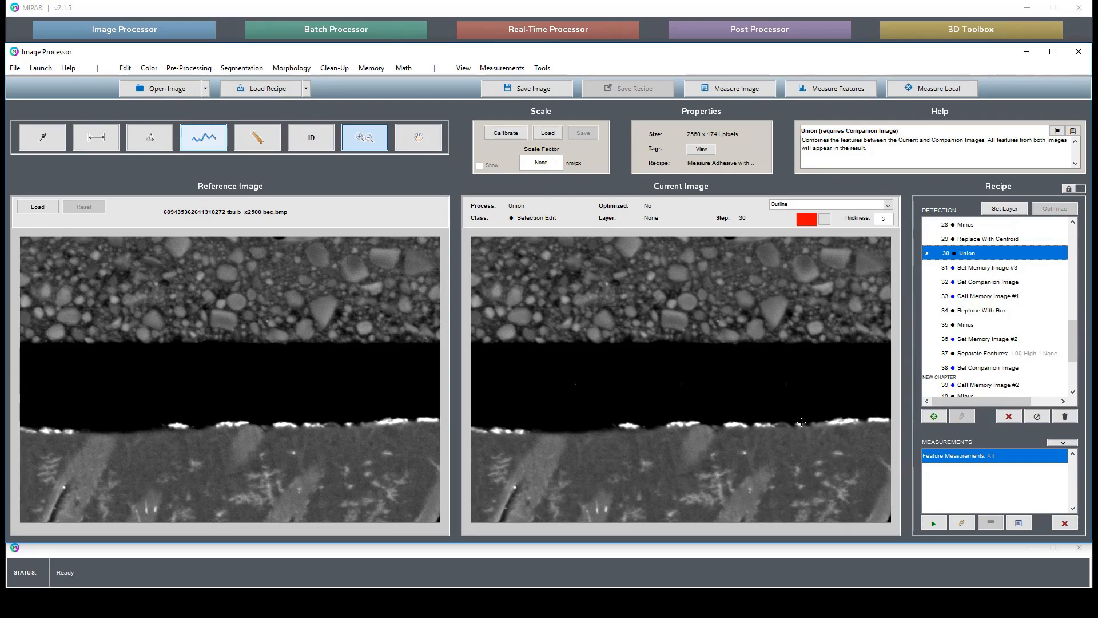
Step: View the results of step 34 Replace With Box, step 35 Minus and step 37 Separate Features
click(1002, 312)
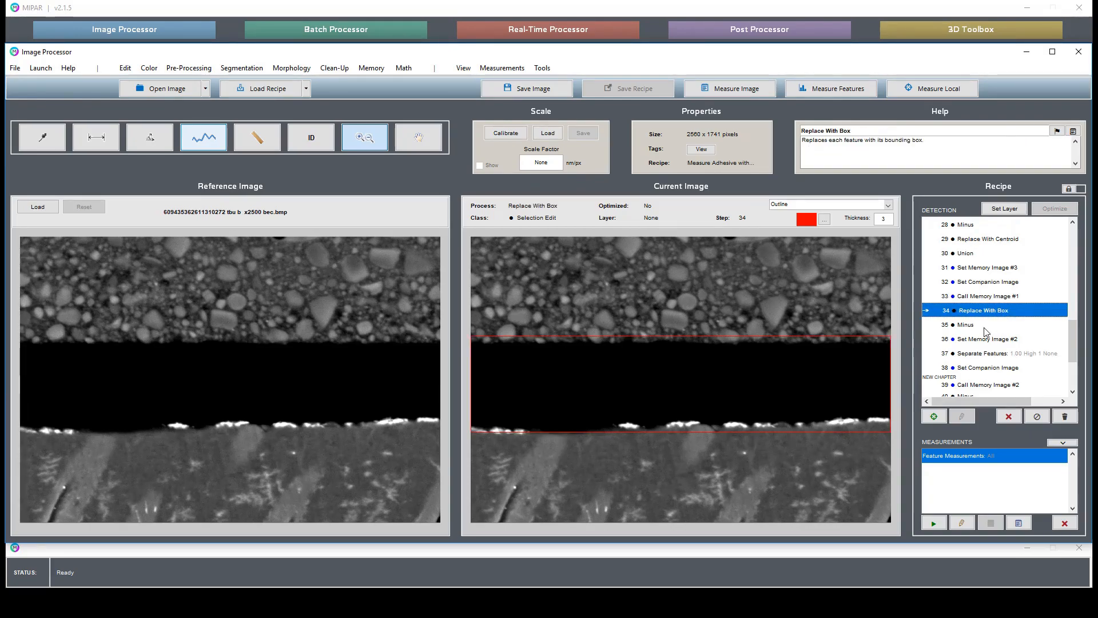
click(985, 331)
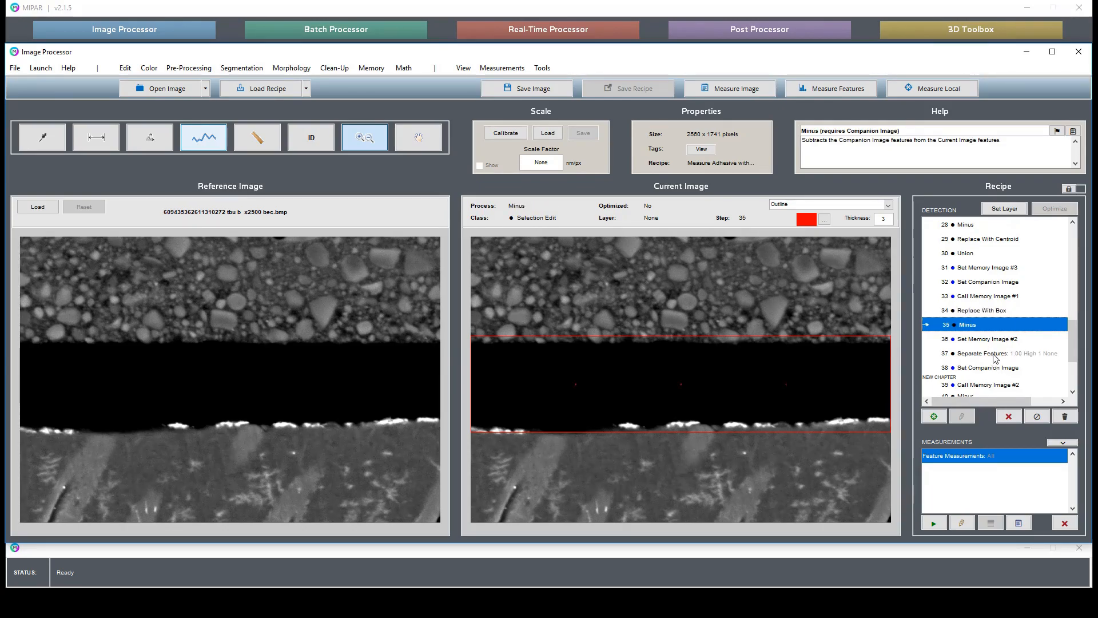
click(995, 354)
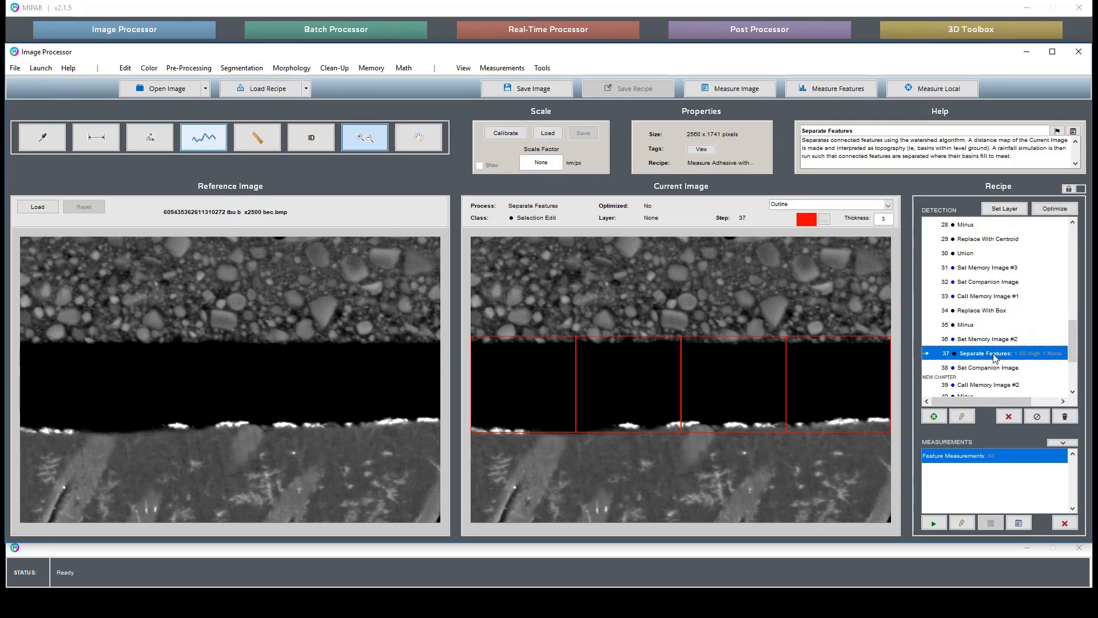
Step: Inspect a Separate Features dividing line up close at outline thickness 1, and return to the full image at thickness 3
drag(746, 303, 837, 421)
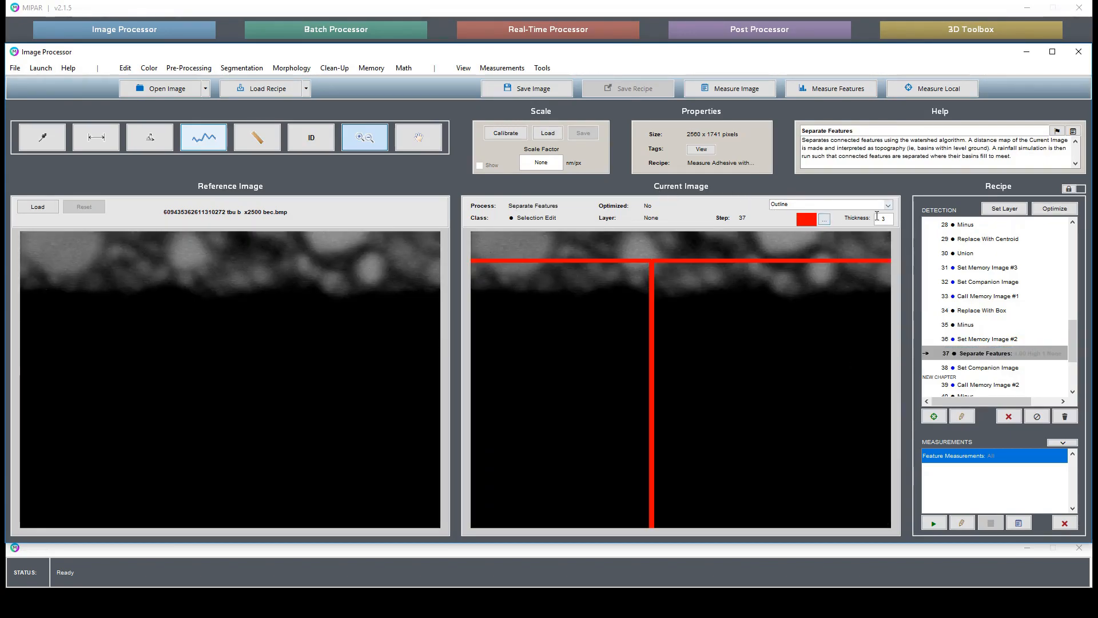
text(1)
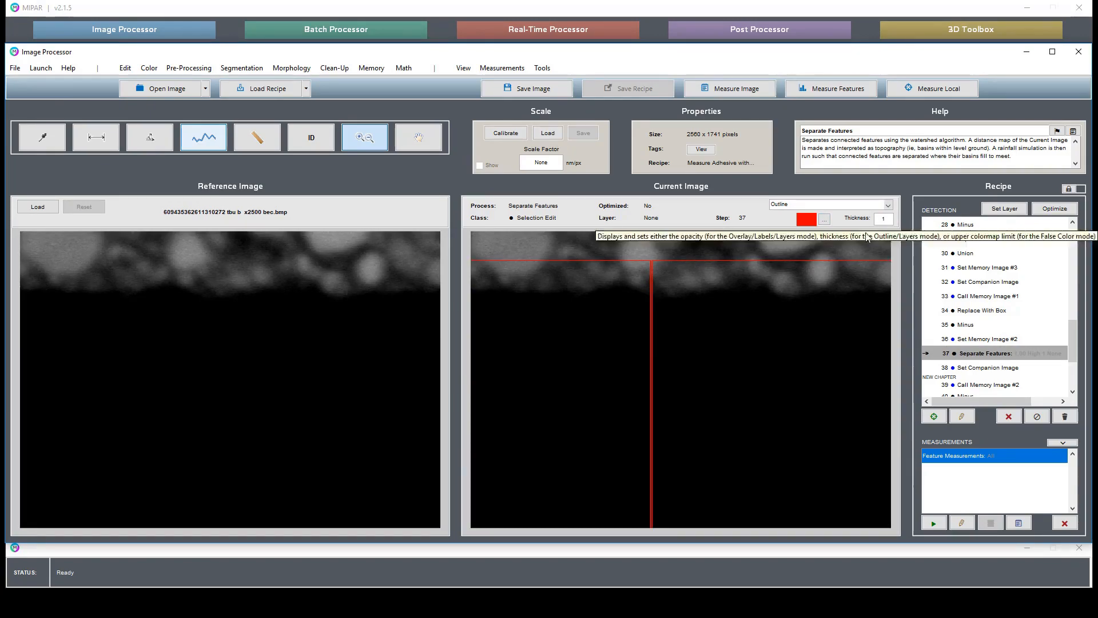
double_click(706, 348)
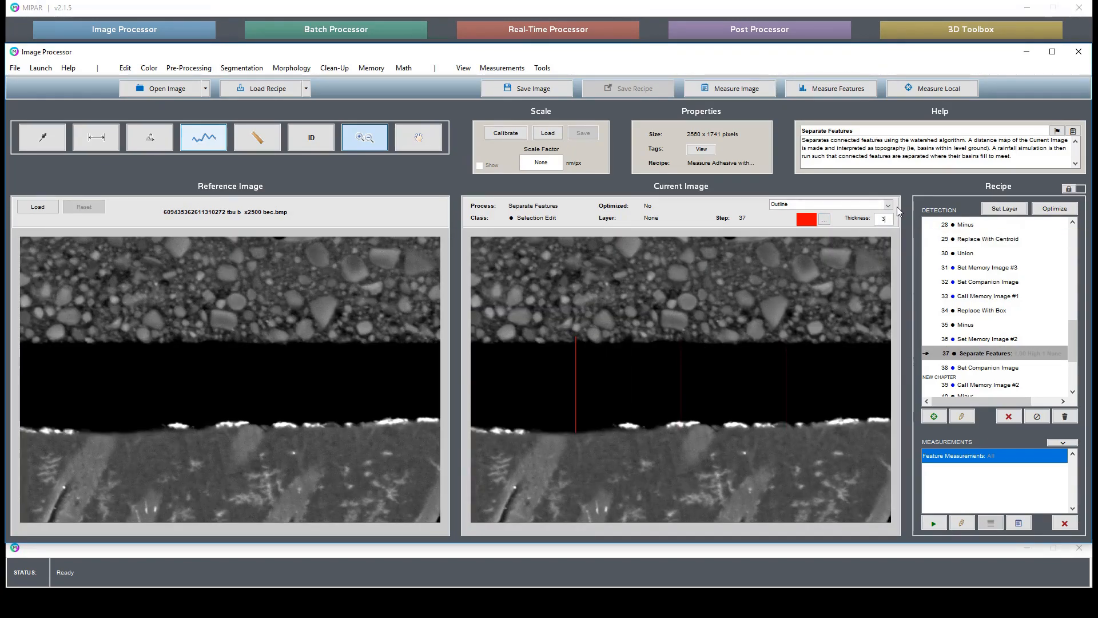
text(3)
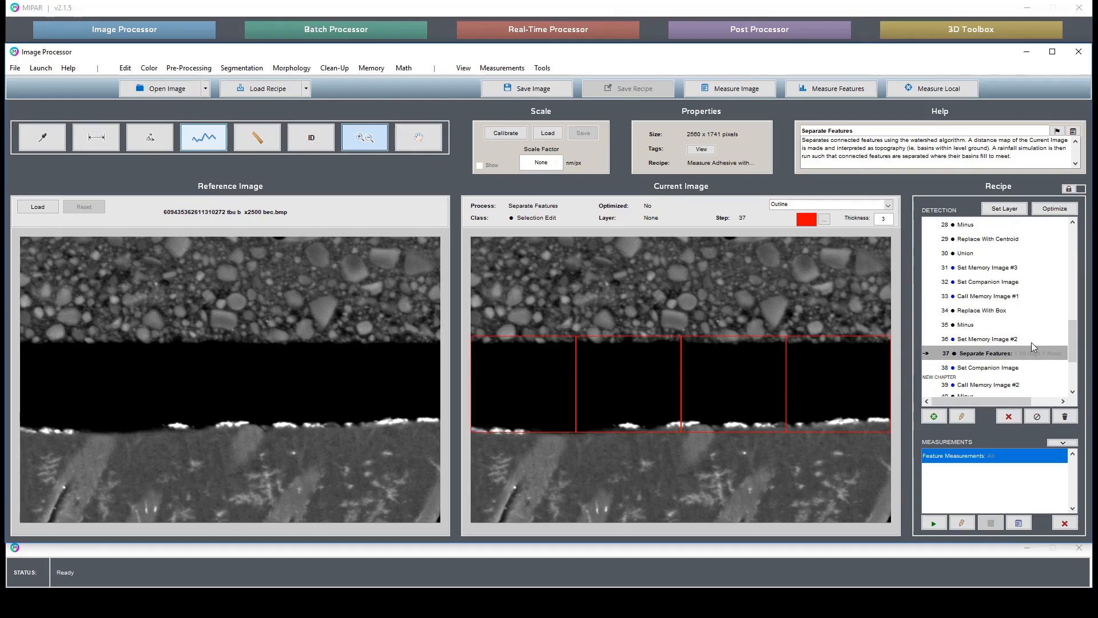
Step: View the vertical dividing lines stored at step 42 Set Companion Image
drag(1076, 331, 1075, 348)
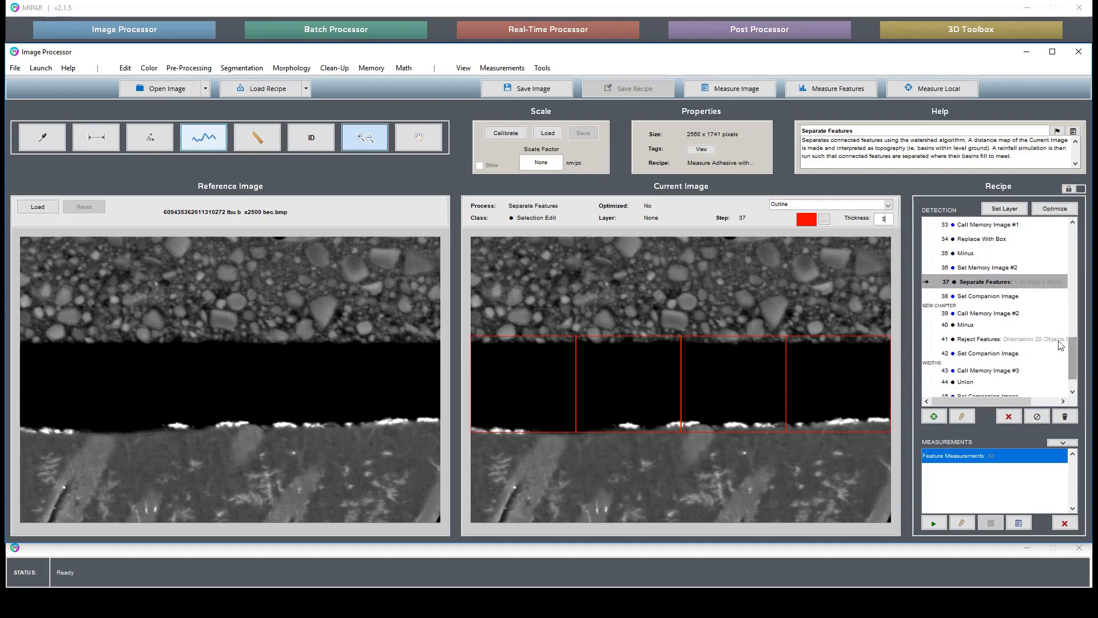
click(996, 353)
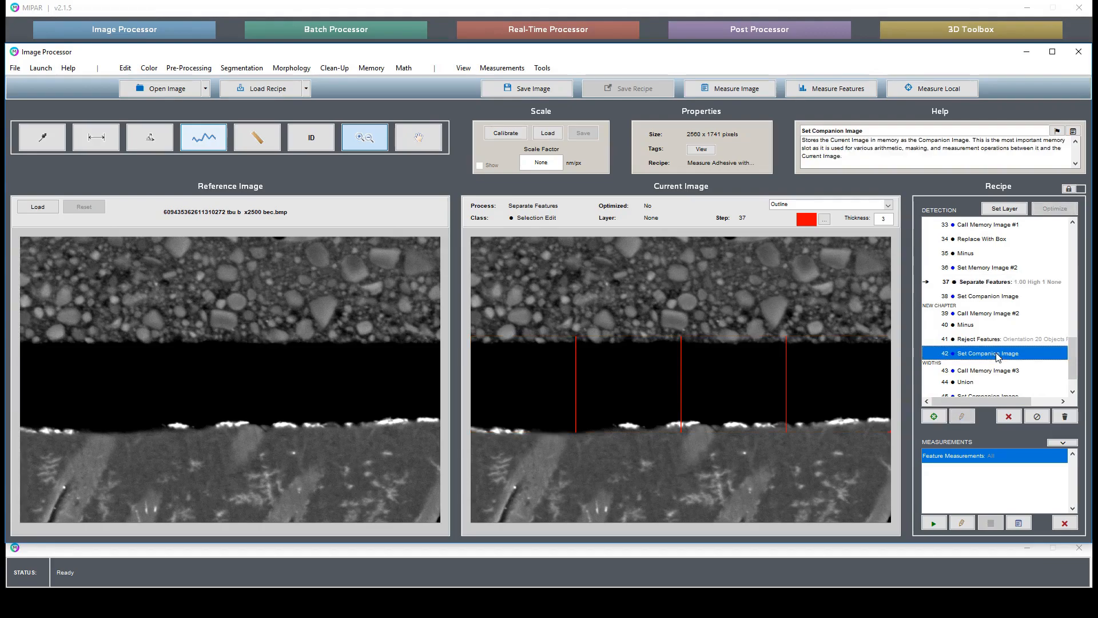
double_click(997, 354)
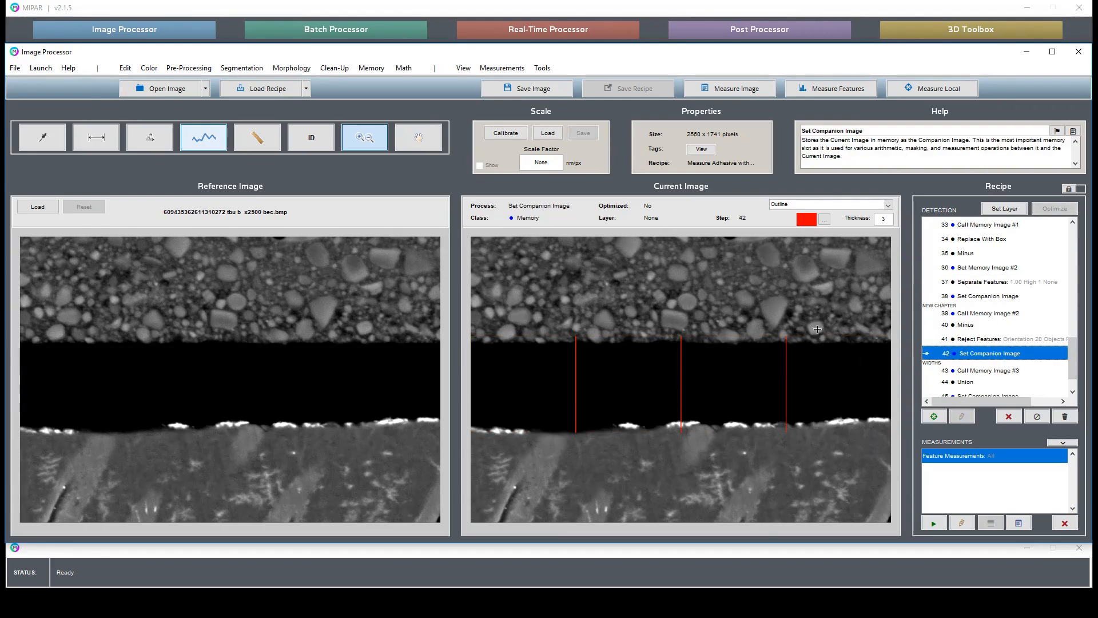
Step: Go back to step 39 Call Memory Image #2 and view the step 40 Minus result
click(982, 314)
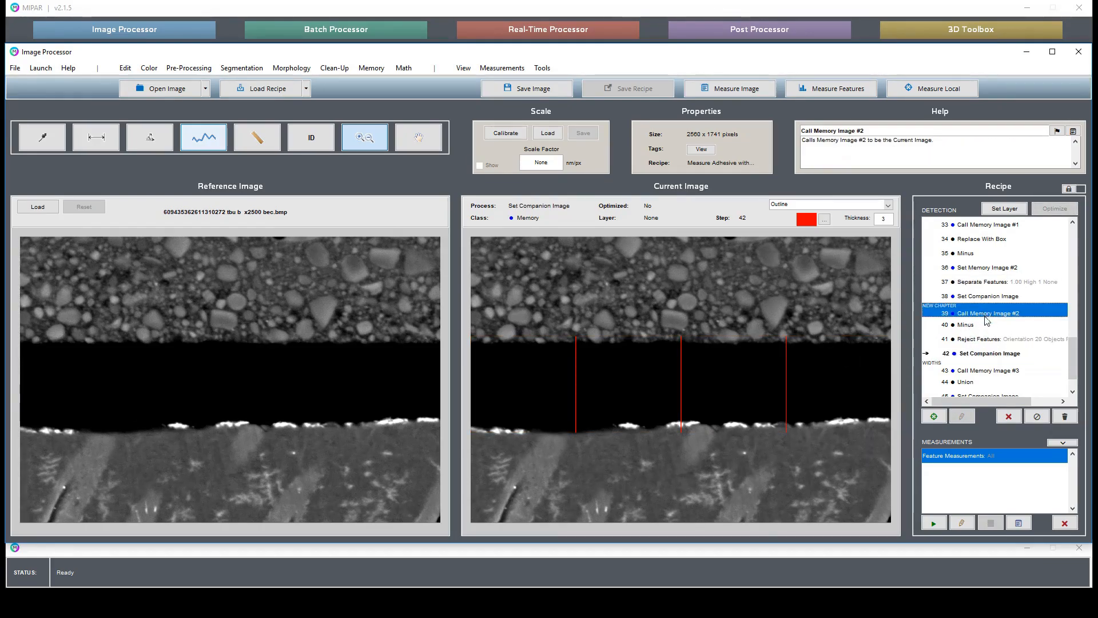
double_click(984, 314)
click(987, 326)
double_click(987, 329)
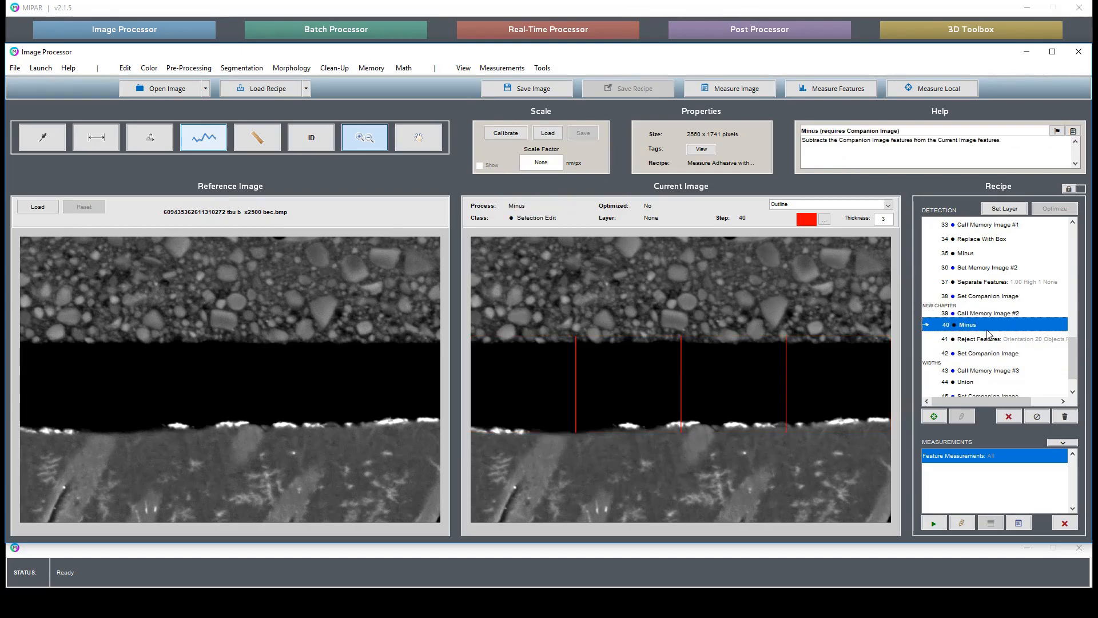
Step: View the step 44 Union, step 46 Call Memory Image #1 and step 47 WIDTHS - Intersection results
scroll(987, 333, down, 2)
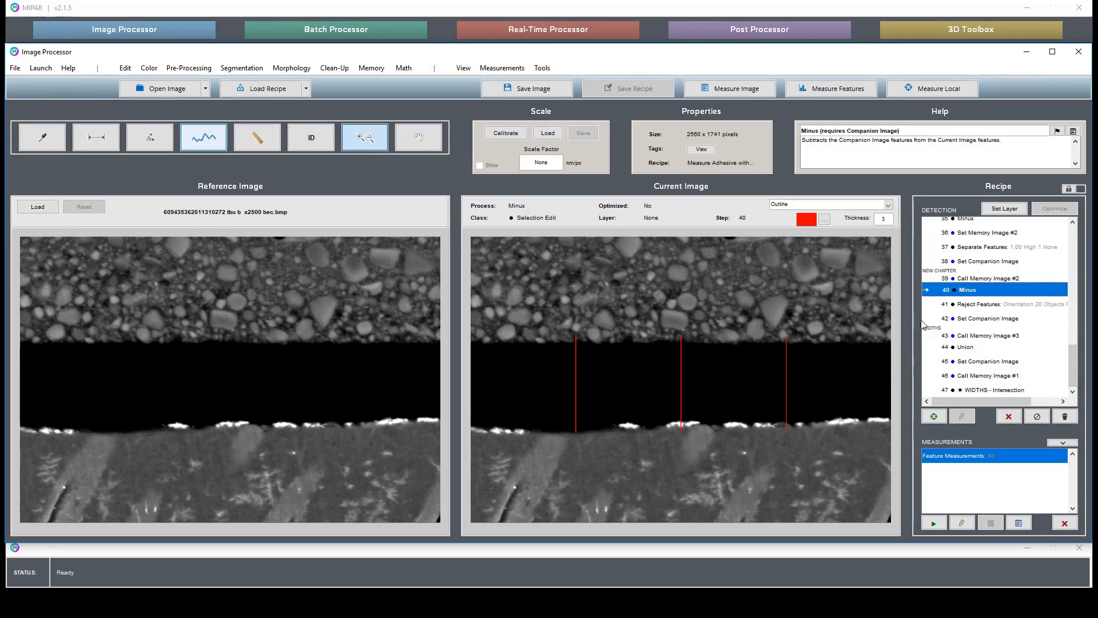
click(995, 350)
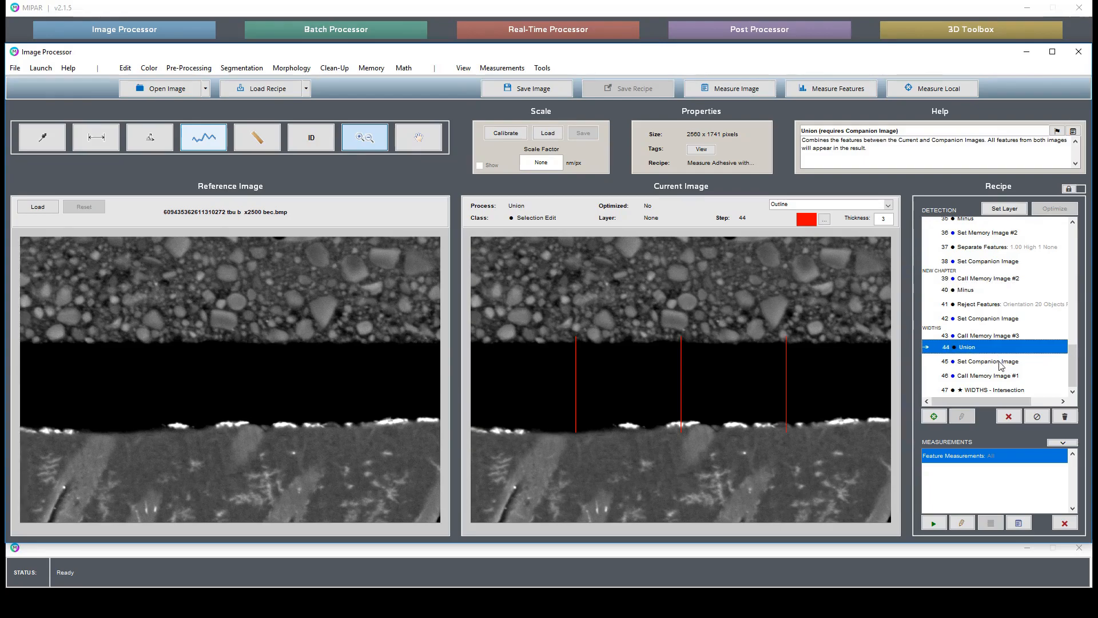
double_click(1001, 375)
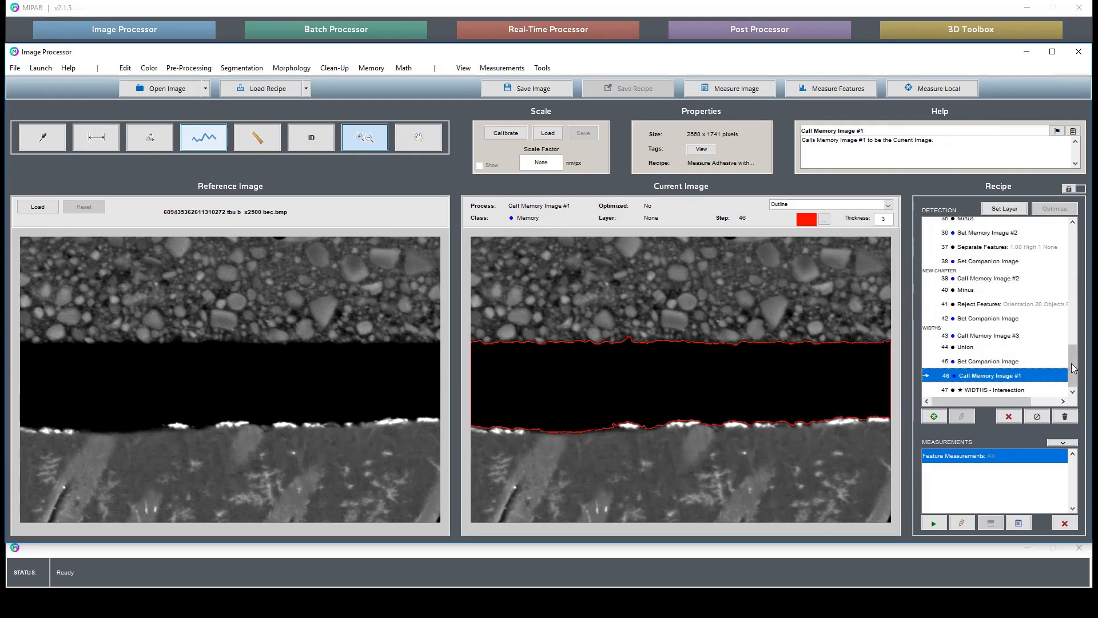
click(1011, 391)
double_click(1011, 391)
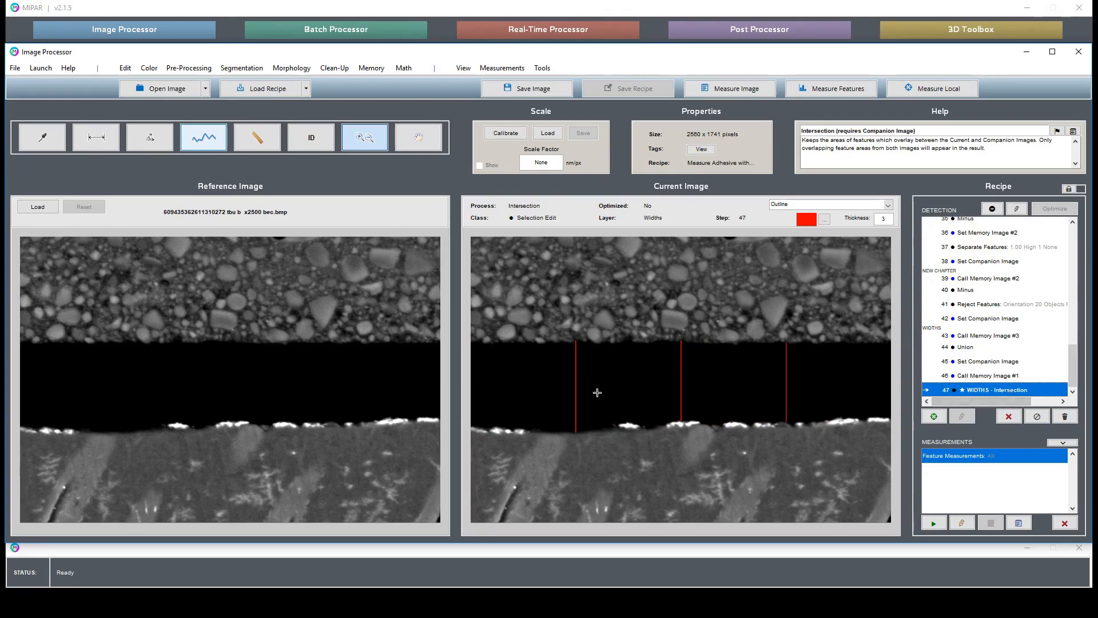
Step: Compare the Union lines with the recalled adhesive area, and review how their intersection gives the Widths layer
click(981, 347)
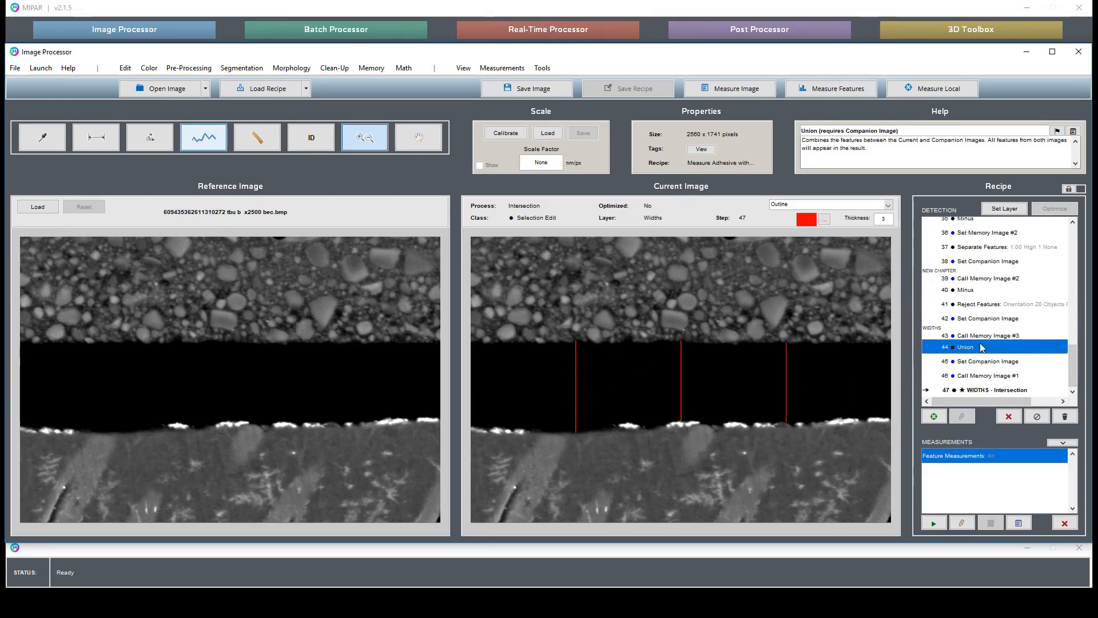
double_click(981, 347)
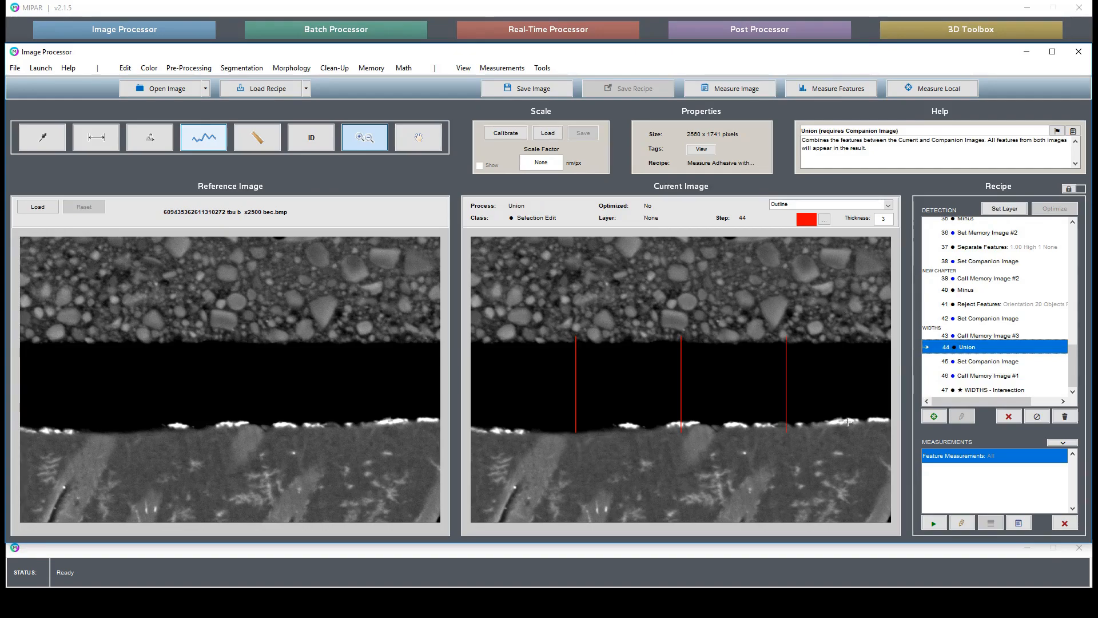
click(1009, 375)
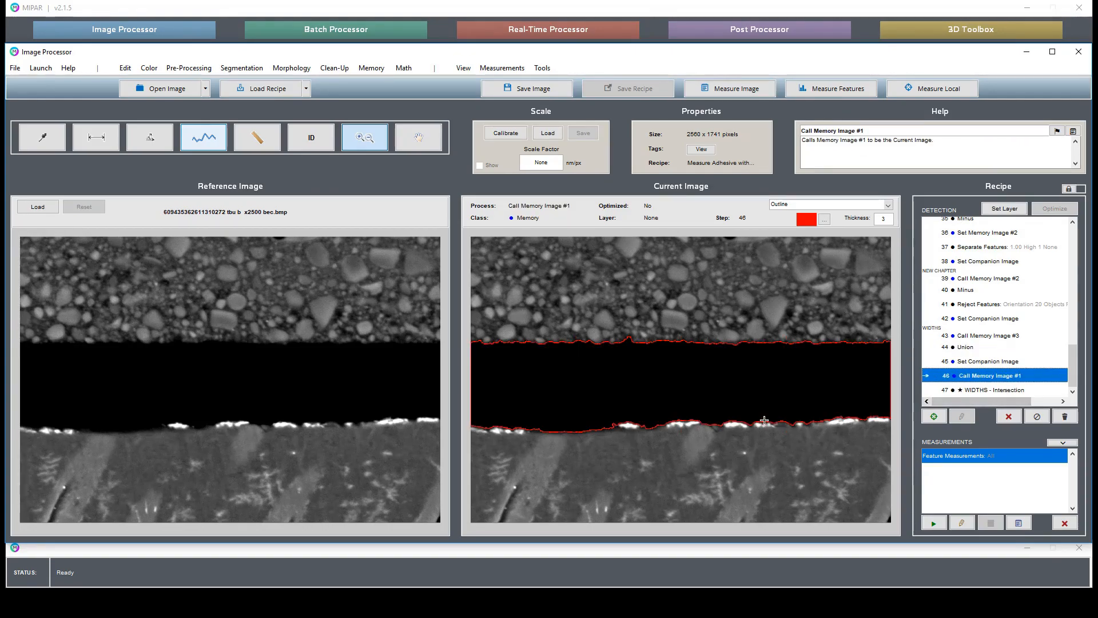
click(991, 392)
double_click(992, 391)
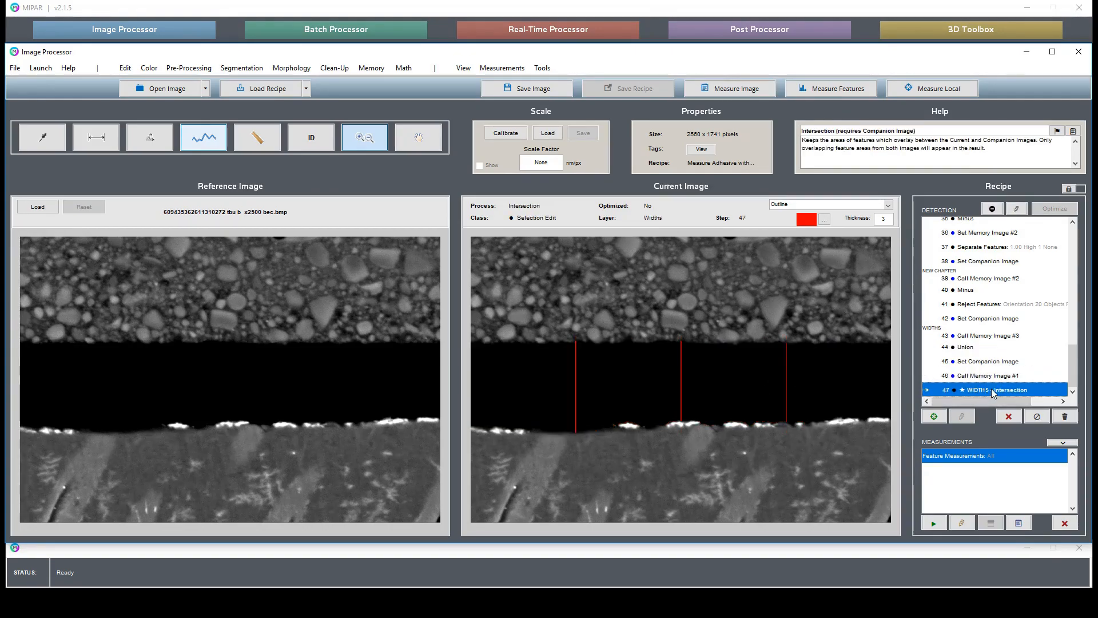
Step: Select the step 20 Manual Edit in the recipe and switch the current image display to Layers
click(1000, 318)
scroll(1003, 325, up, 1)
scroll(1002, 324, up, 5)
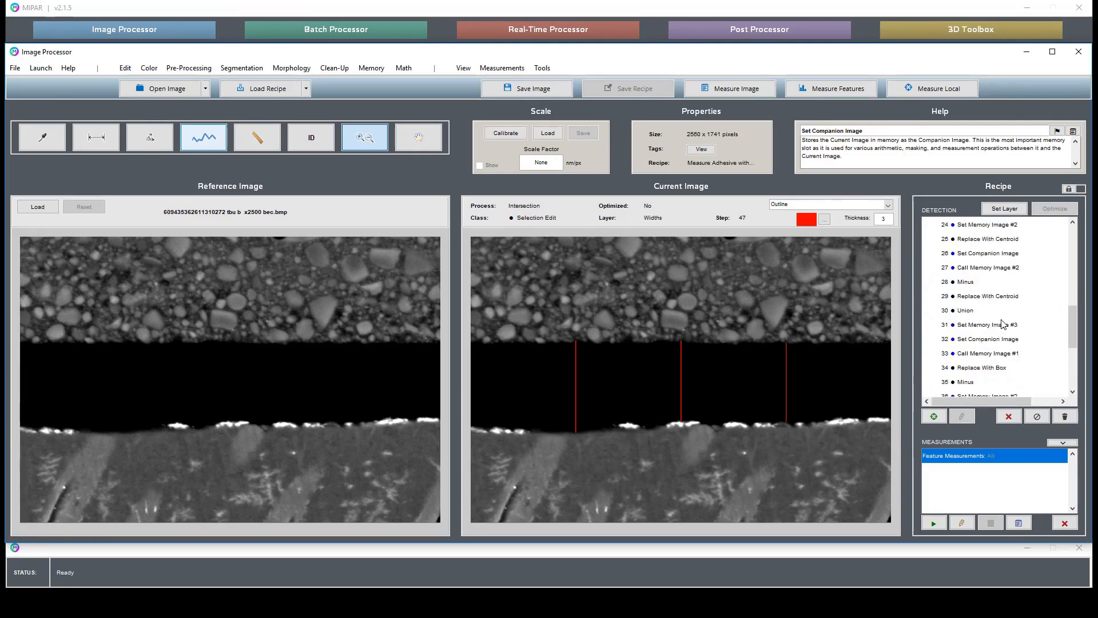
click(991, 254)
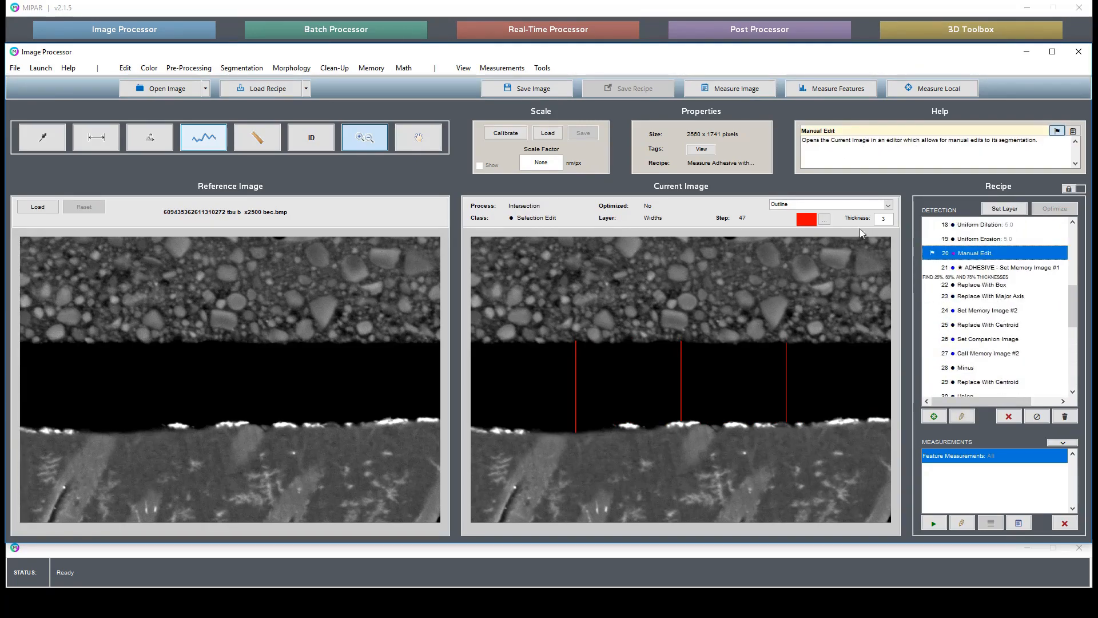
click(860, 205)
click(808, 244)
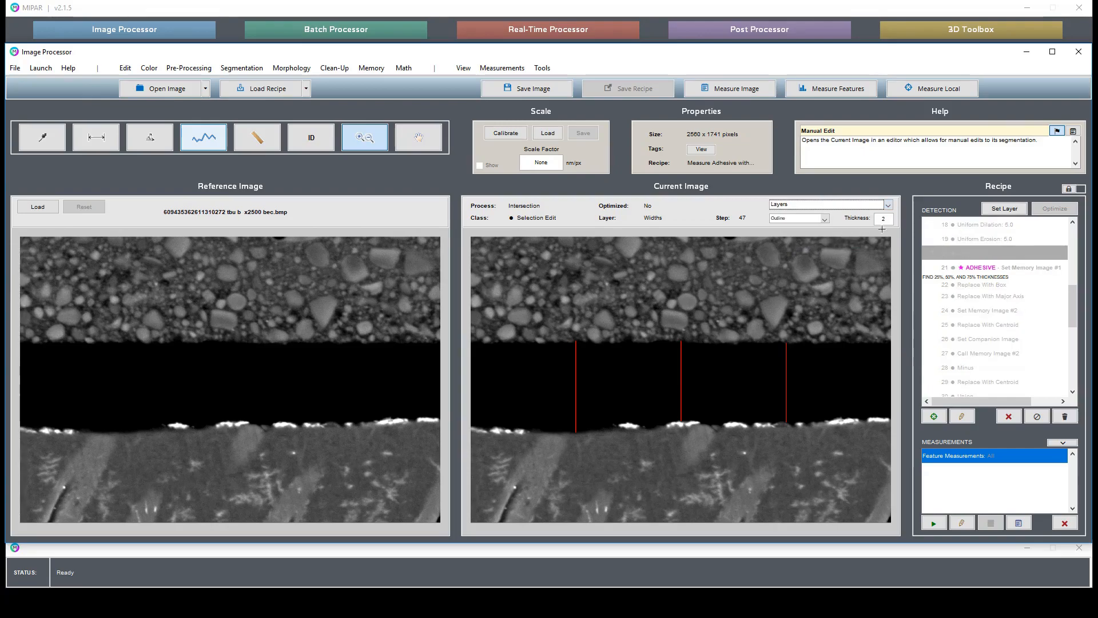
Step: Edit the step 20 Manual Edit by erasing box areas at the right and left ends of the adhesive mask, and accept it
right_click(979, 258)
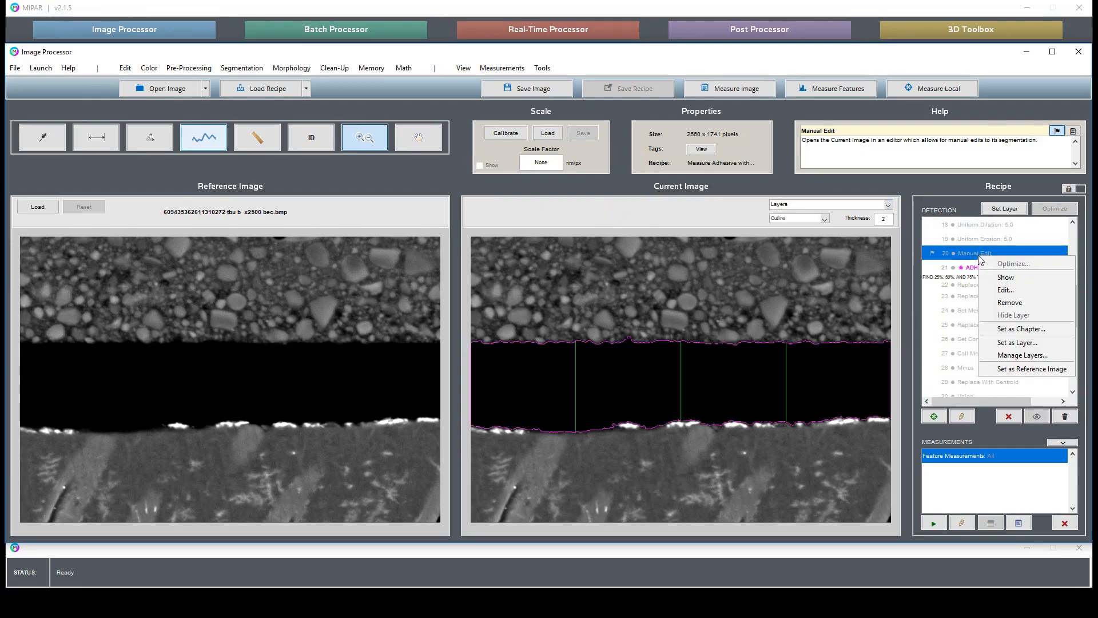
click(1002, 291)
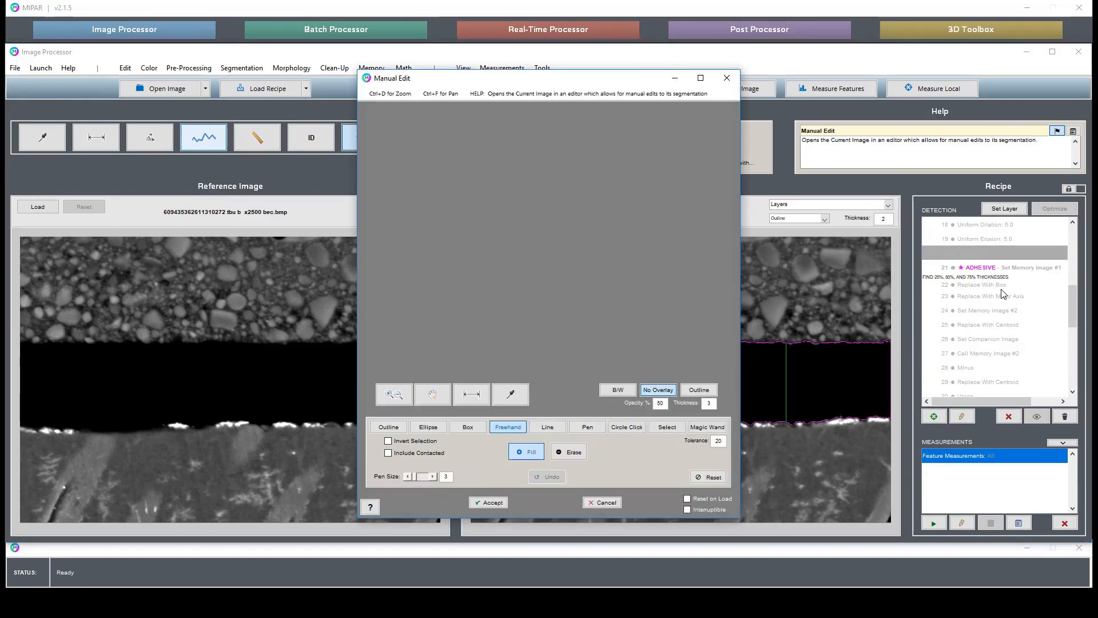
click(466, 428)
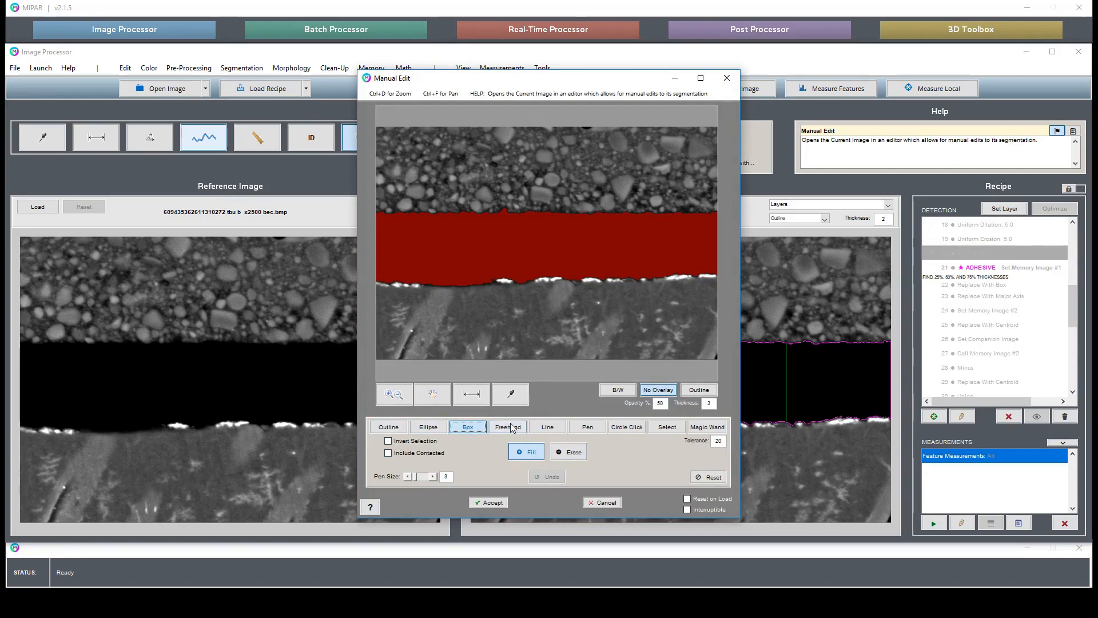
click(568, 452)
drag(641, 193, 736, 300)
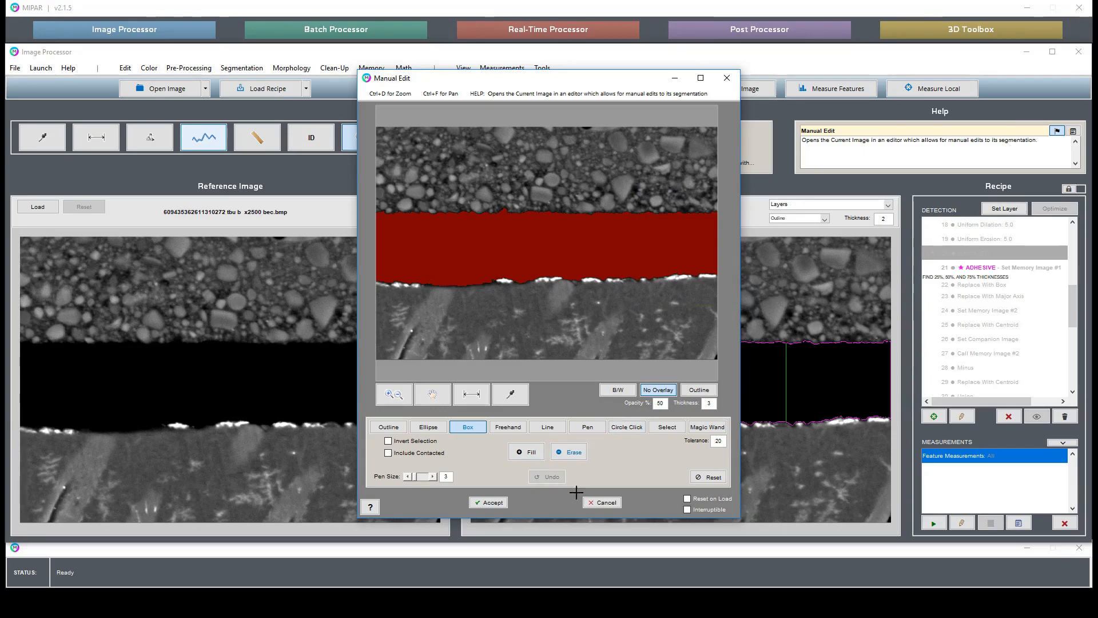
mouse_move(403, 201)
mouse_down()
mouse_move(356, 296)
mouse_move(376, 329)
mouse_up()
click(498, 504)
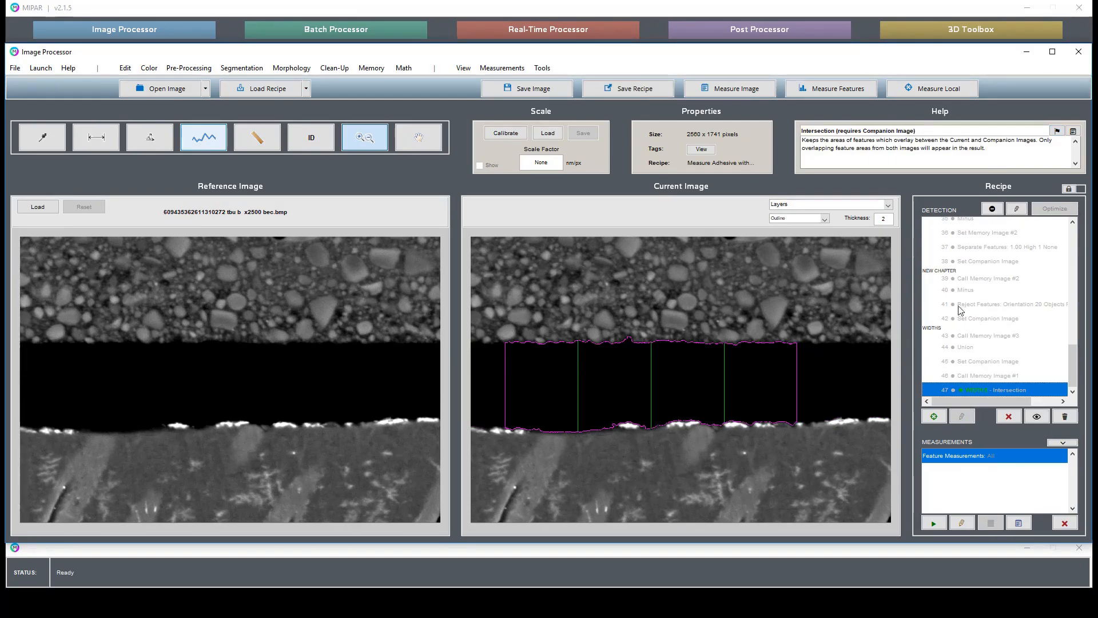
Step: View the step 22 Replace With Box and step 37 Separate Features results for the shortened adhesive area
click(994, 273)
scroll(995, 273, up, 3)
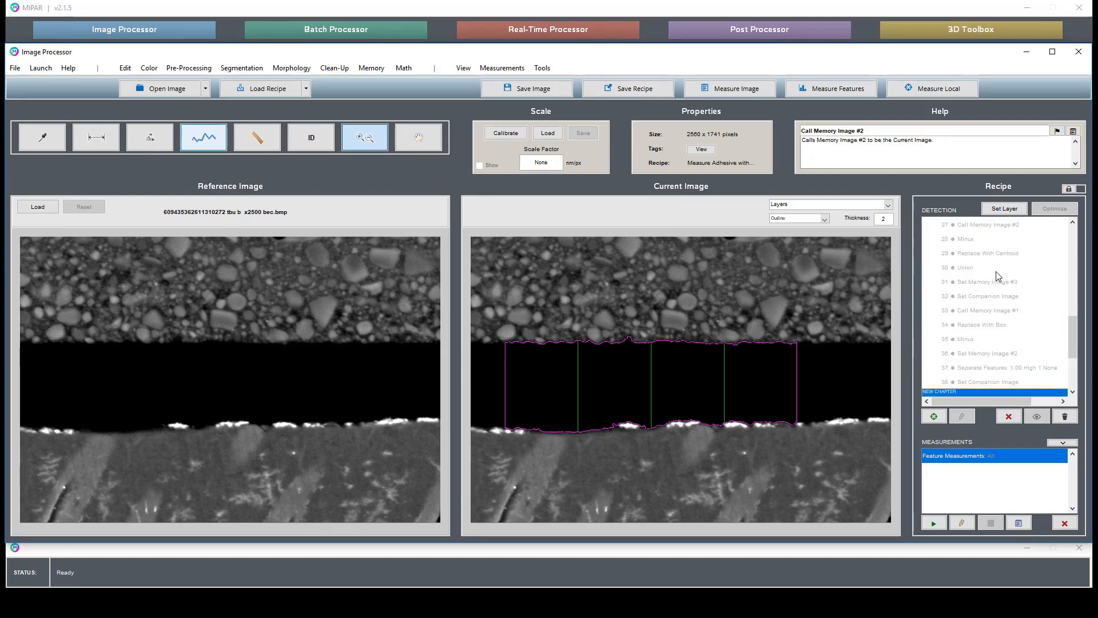
scroll(996, 273, up, 2)
click(1004, 244)
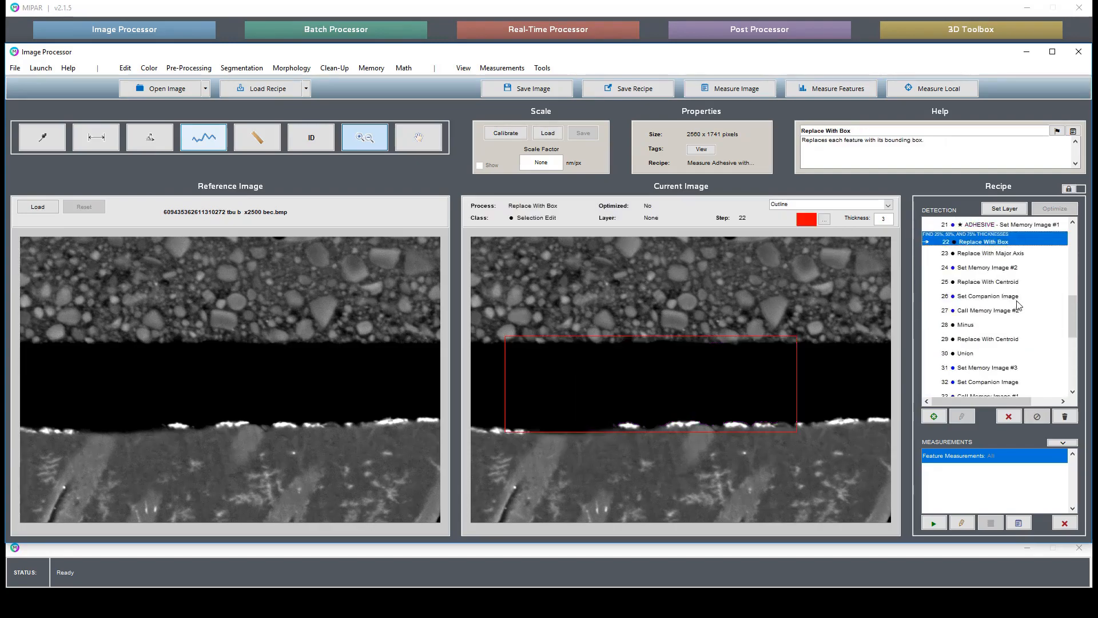
scroll(1006, 251, down, 3)
click(1003, 325)
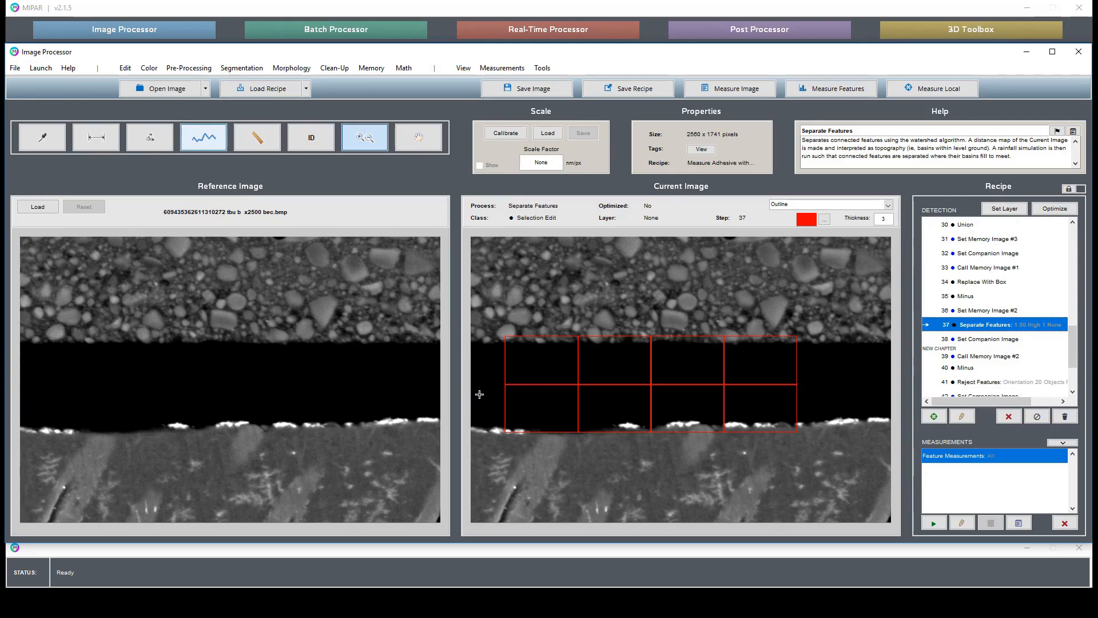
Step: Inspect the crossing separation lines of the step 37 result up close with the outline thickness set to 1
drag(699, 373, 745, 401)
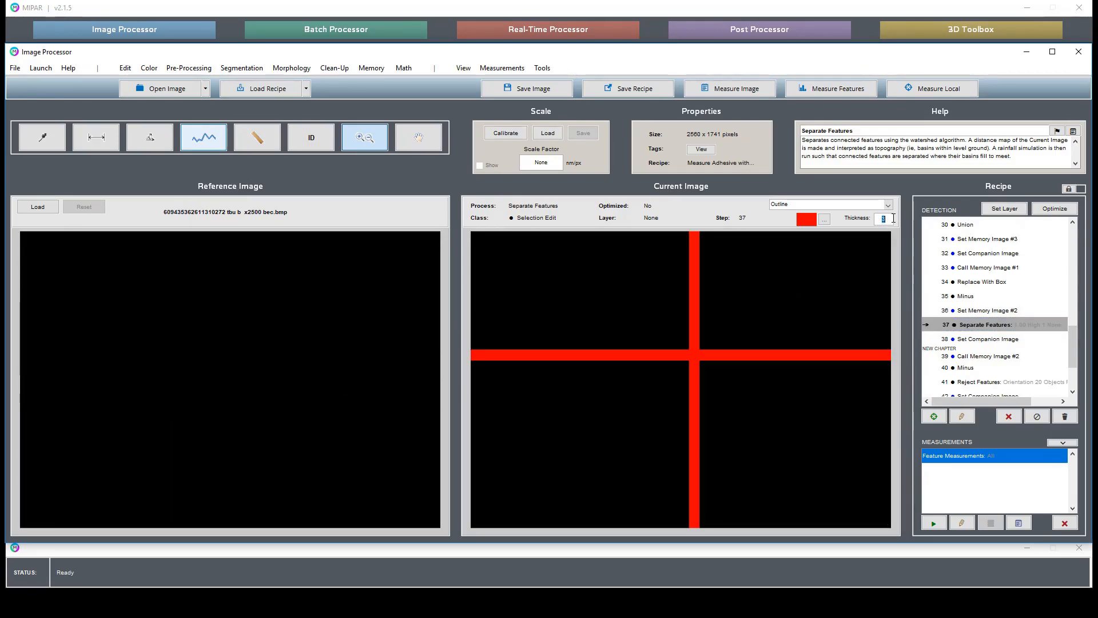
text(1)
key(Return)
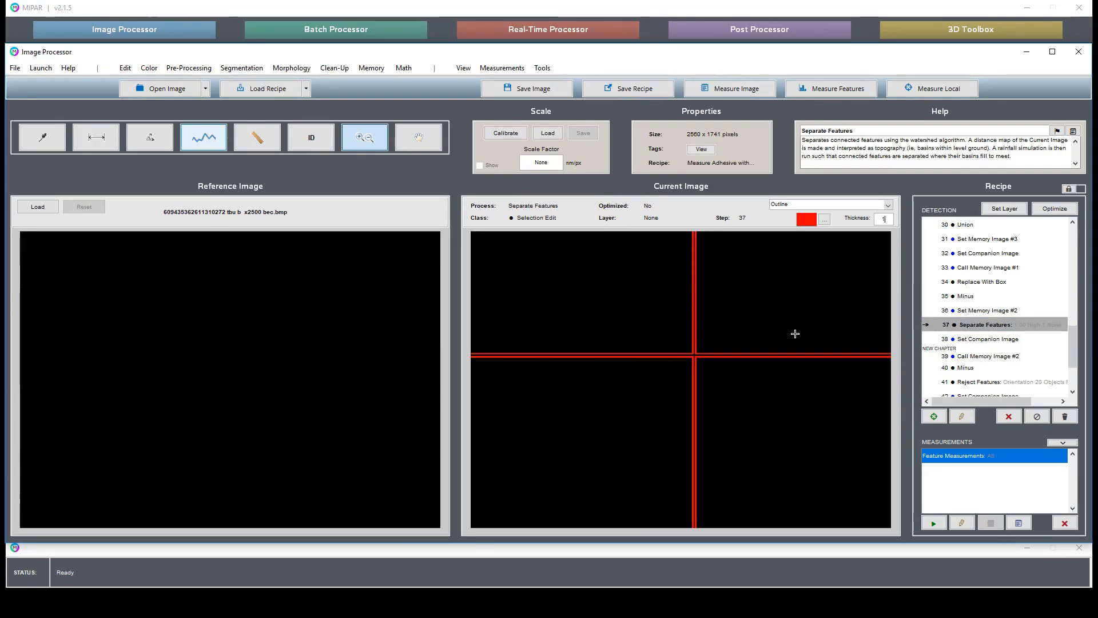
Step: View the step 39 Call Memory Image #2, step 40 Minus and step 41 Reject Features results at the line crossing
click(990, 361)
scroll(990, 357, down, 1)
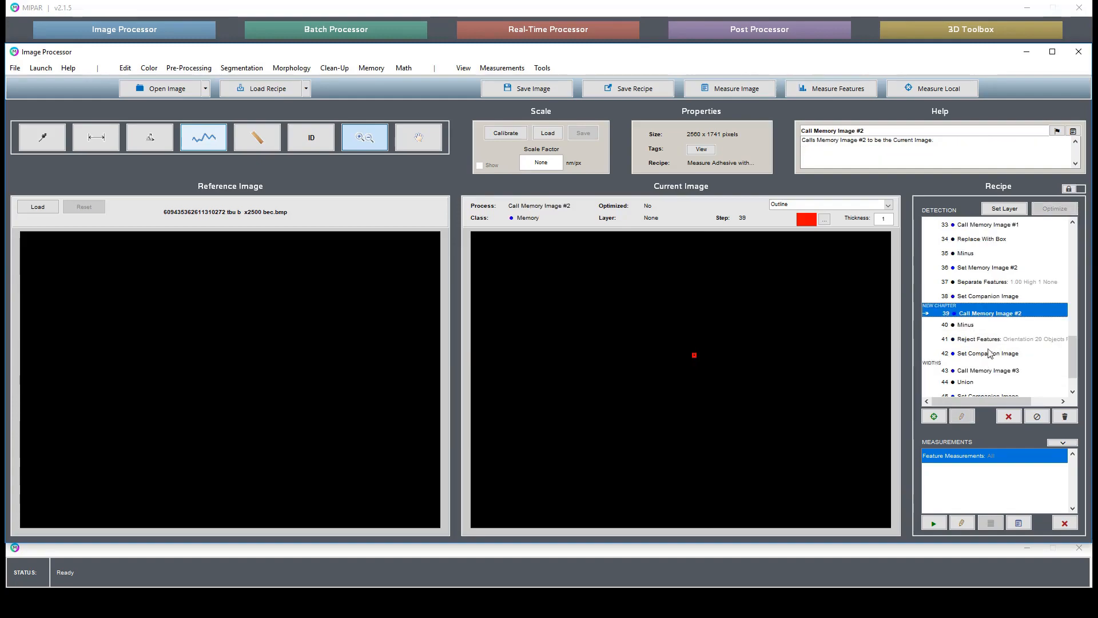
click(991, 325)
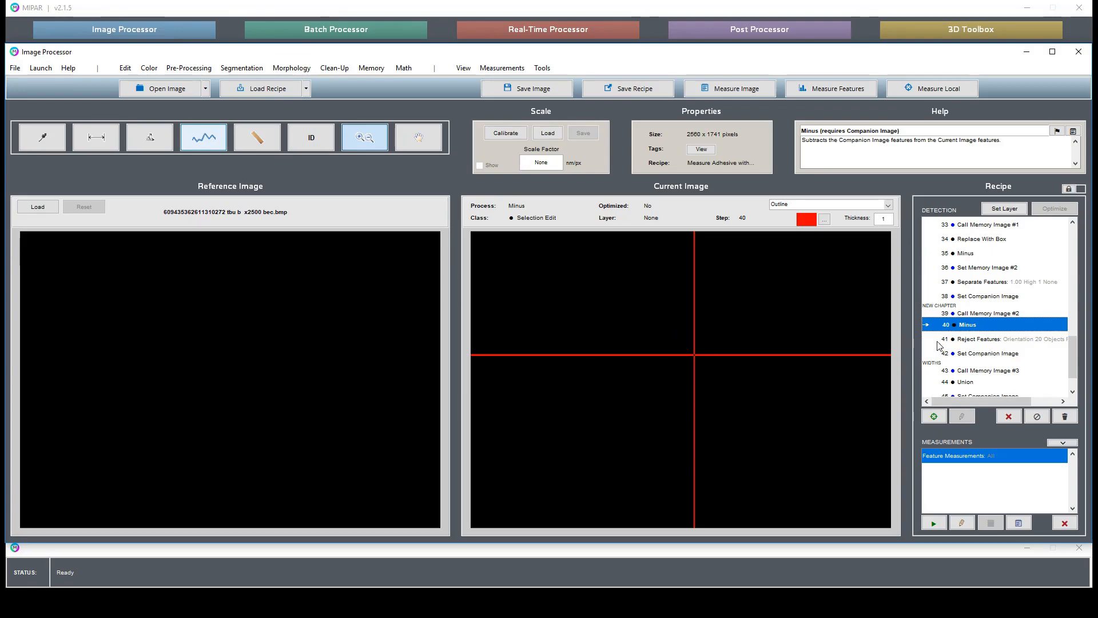
click(957, 342)
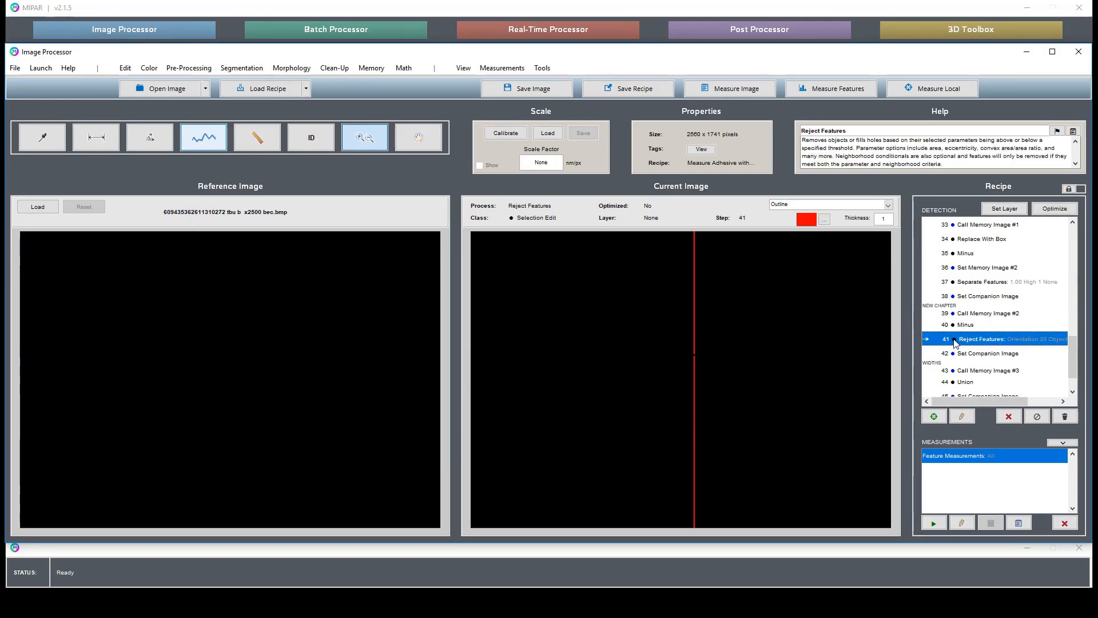
Step: View the step 44 Union result across the full image with the outline thickness set to 5
scroll(960, 340, down, 1)
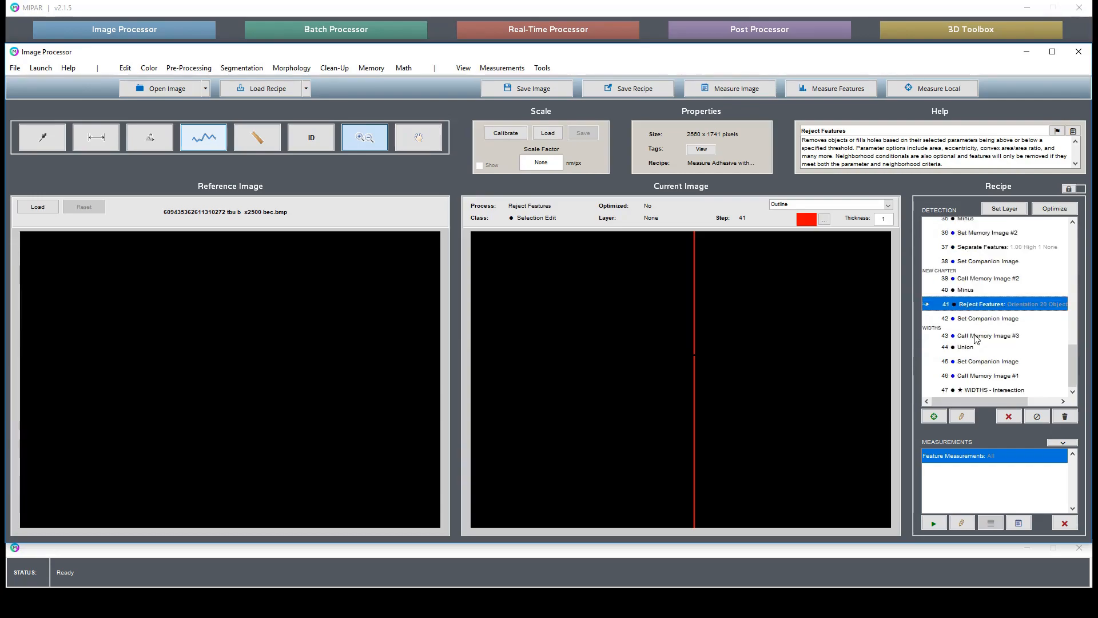
click(976, 339)
click(981, 347)
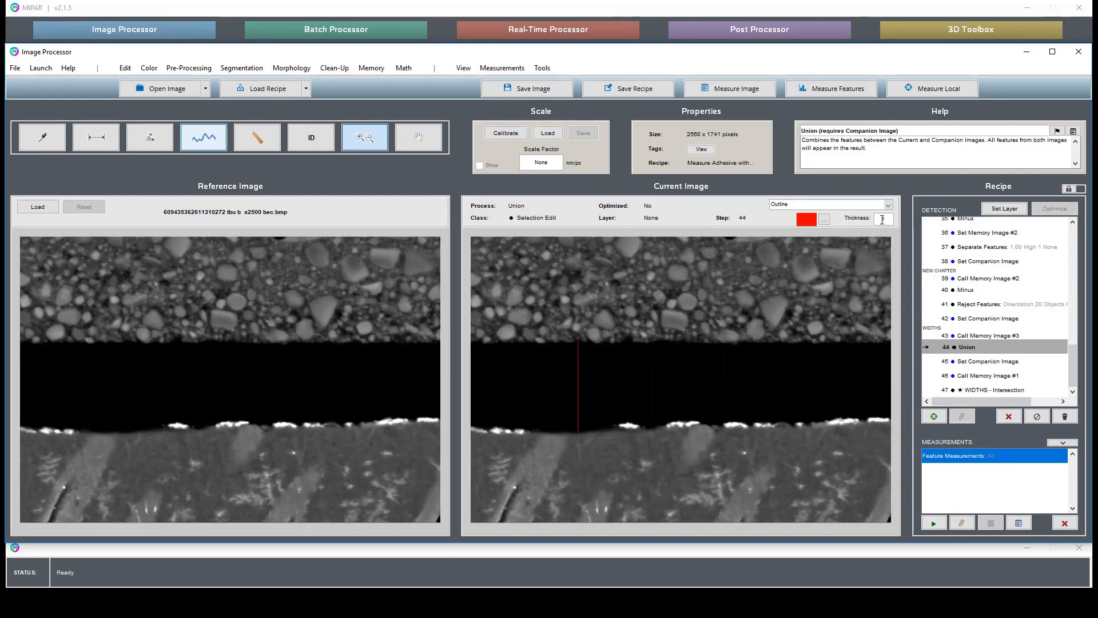
text(5)
key(Return)
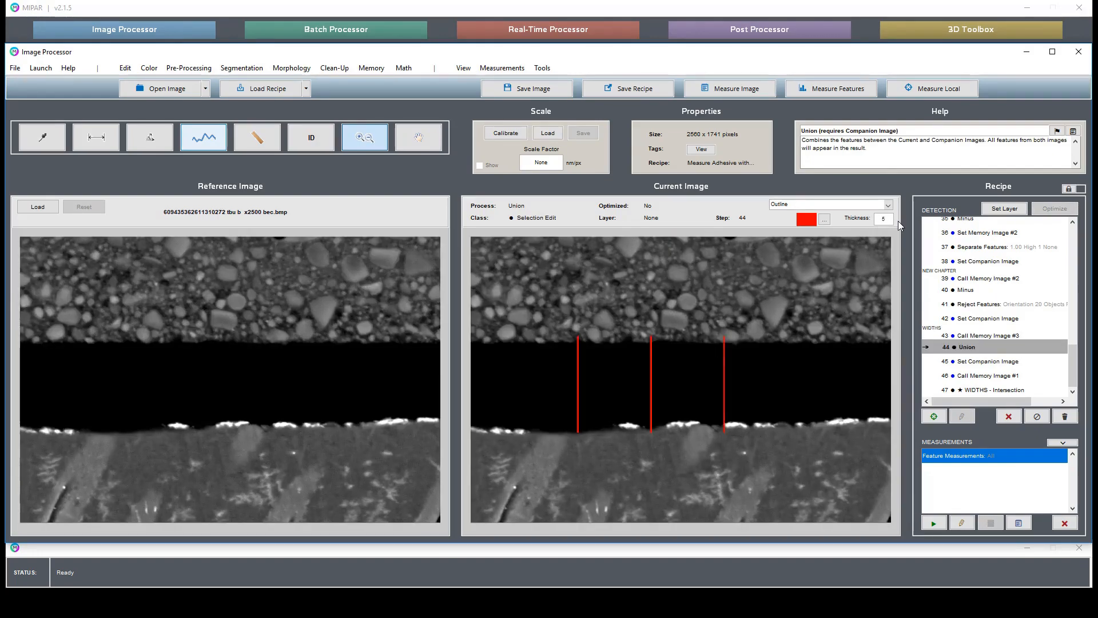
Step: View the step 47 WIDTHS - Intersection result and switch the current image display to Layers
click(1007, 390)
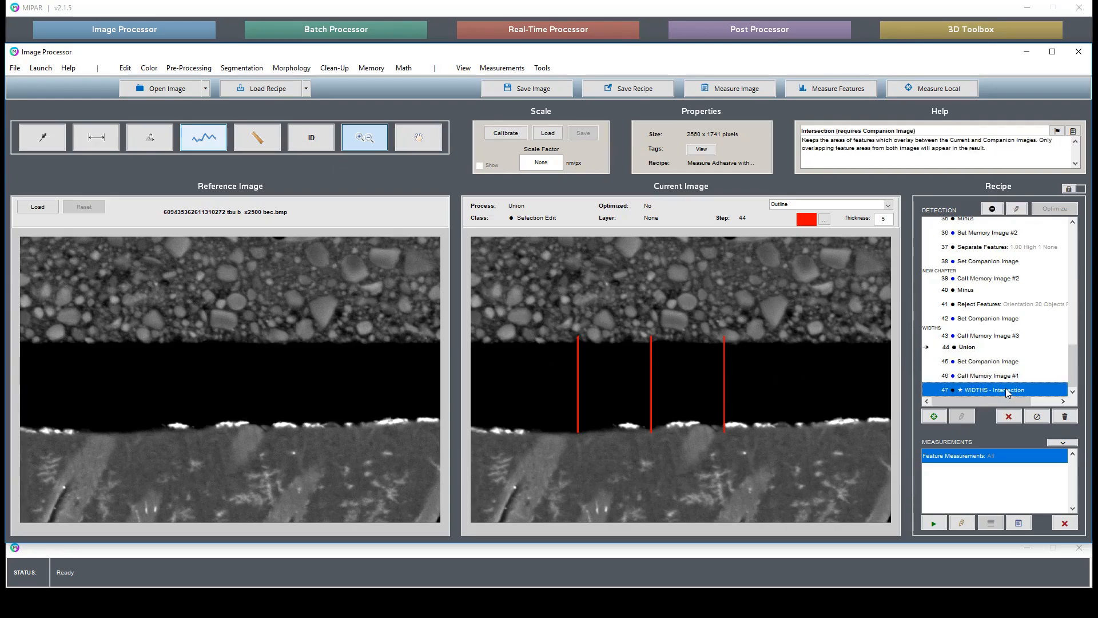
click(870, 204)
click(841, 247)
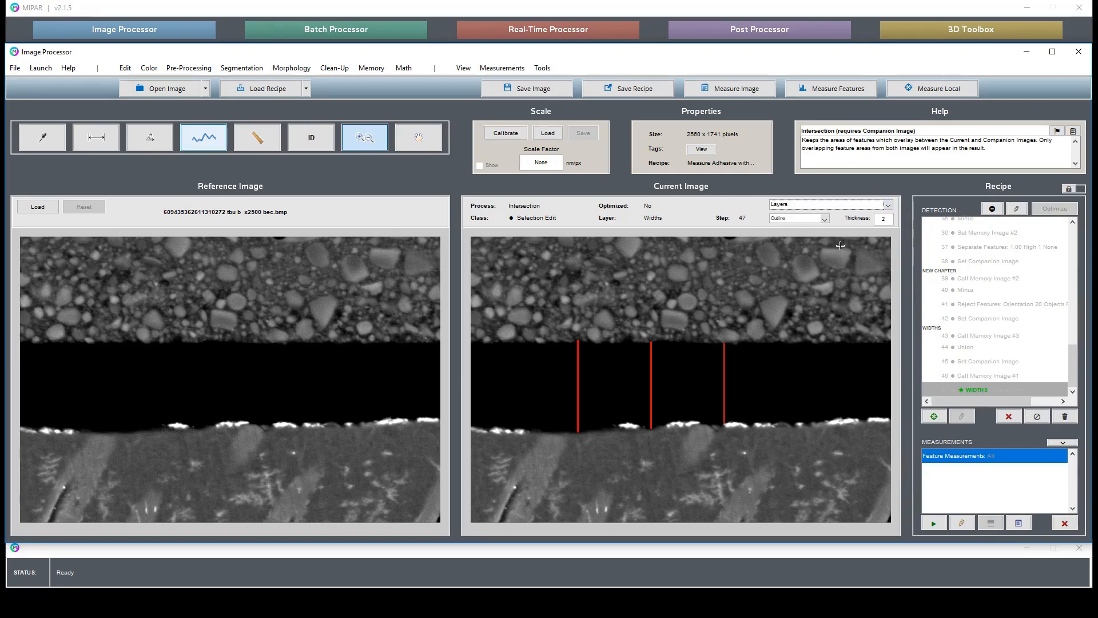
Step: Reopen the step 20 Manual Edit and reset its edits to restore the full adhesive mask
click(984, 304)
scroll(996, 340, up, 5)
scroll(996, 341, up, 2)
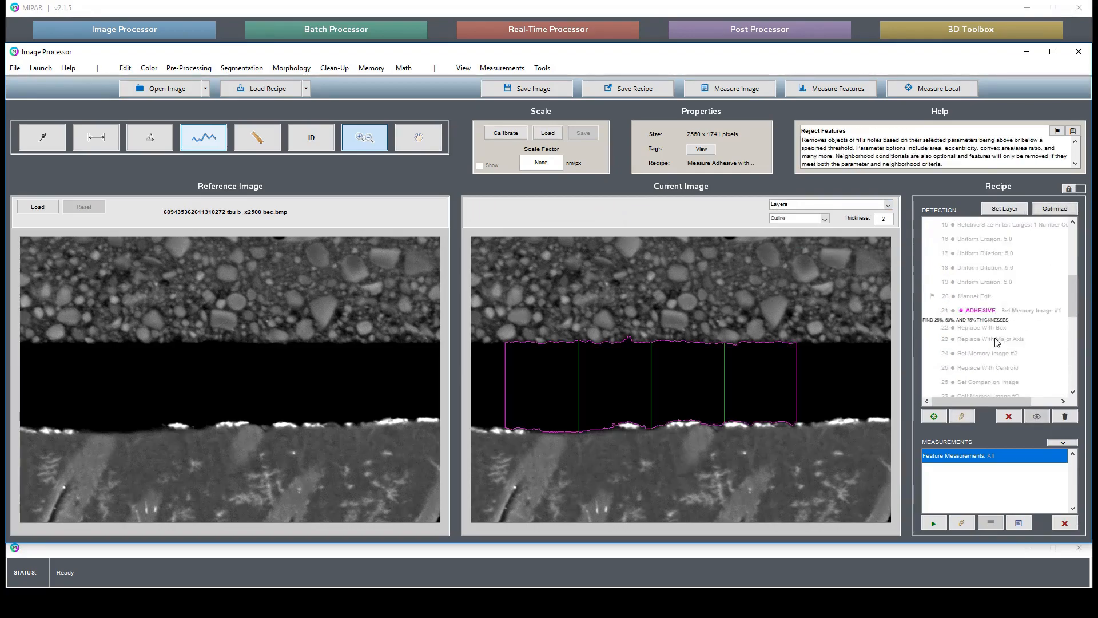
right_click(979, 296)
click(1007, 332)
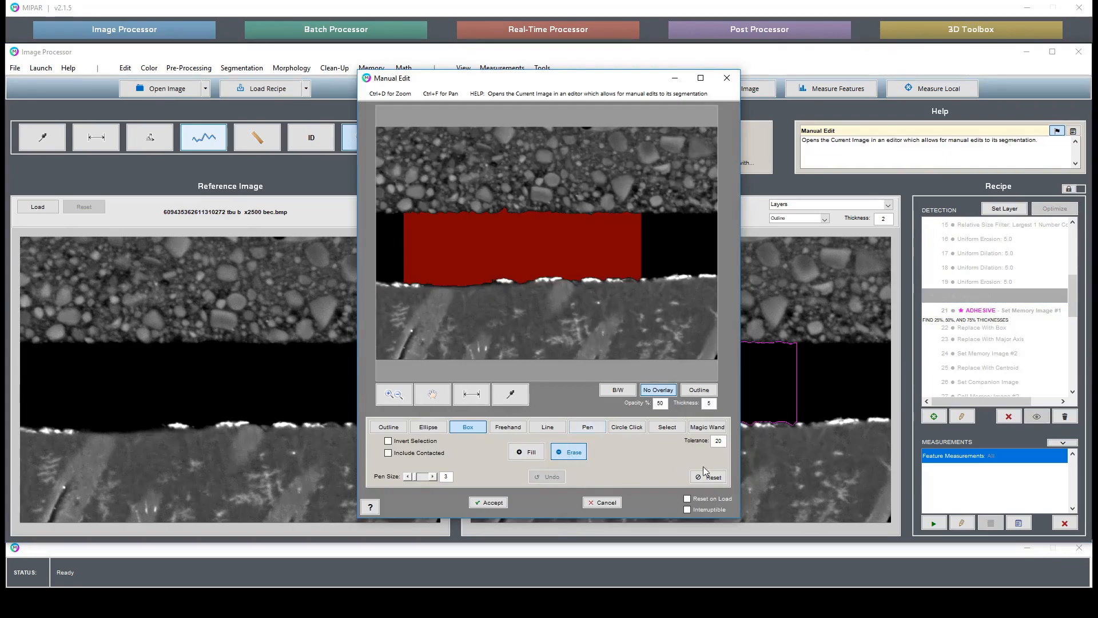
click(716, 478)
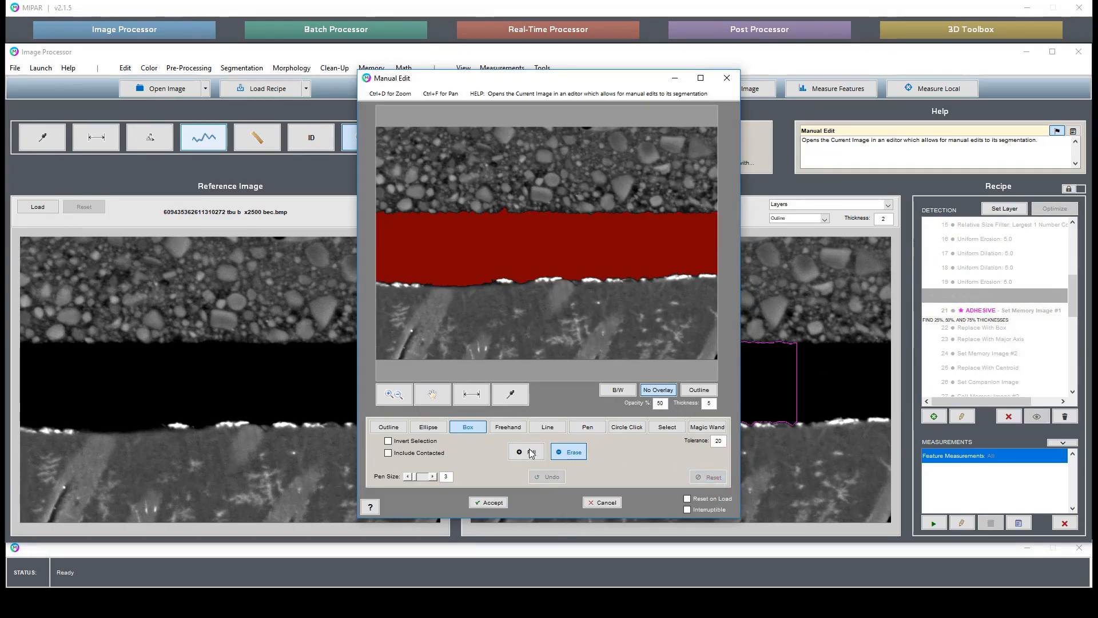
Step: Erase box areas on both sides of the adhesive mask, keeping only a narrow strip near its right end, and accept the edit
click(573, 452)
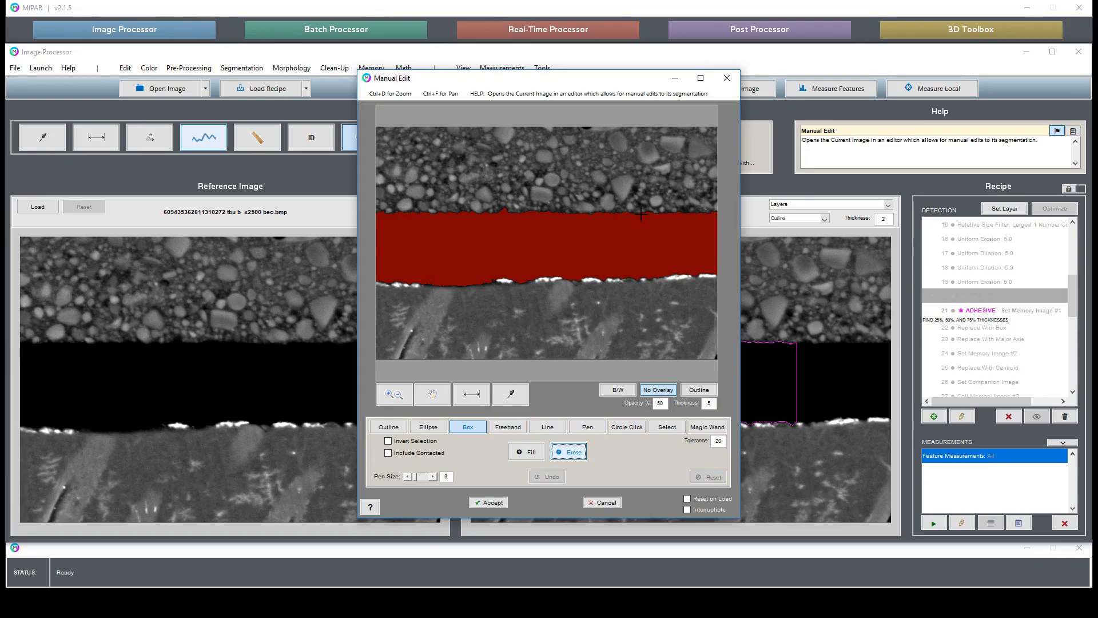
drag(659, 200, 718, 286)
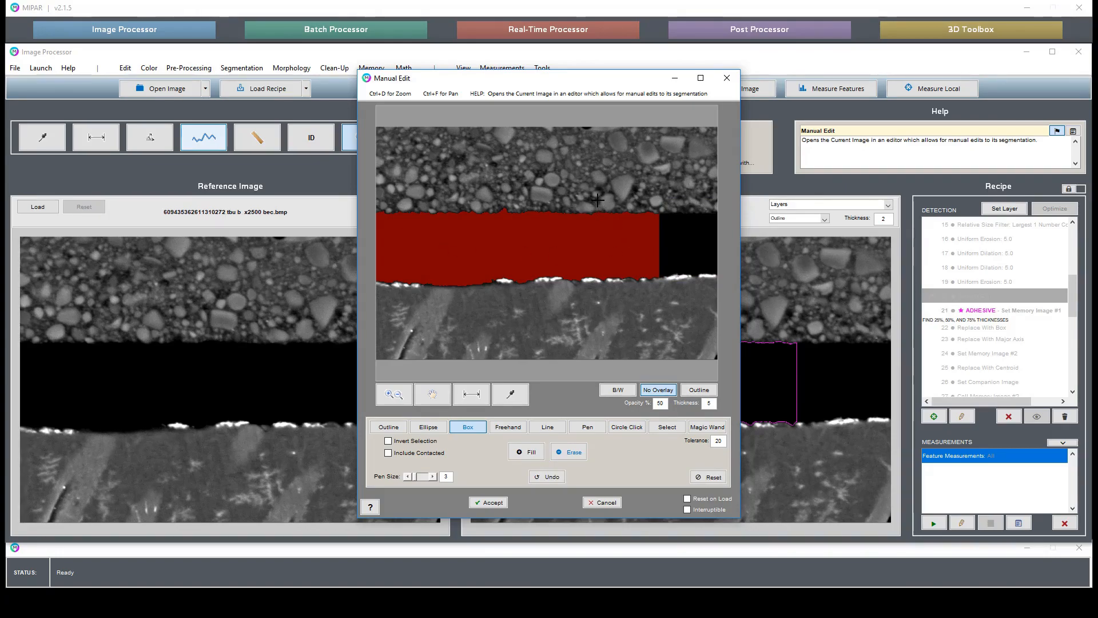
drag(620, 200, 306, 322)
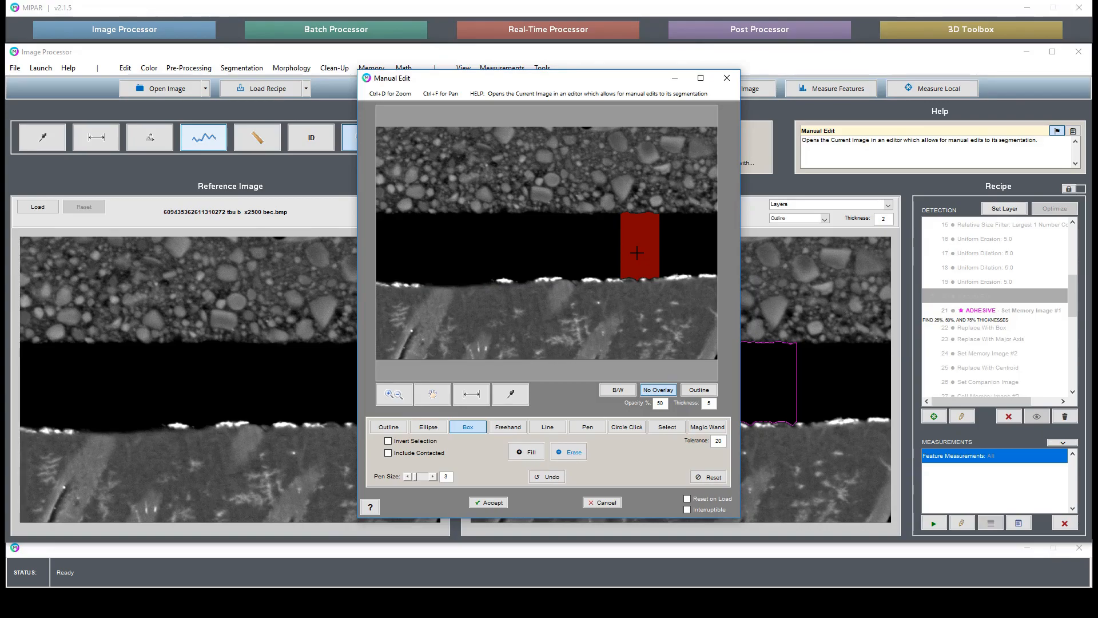
click(490, 502)
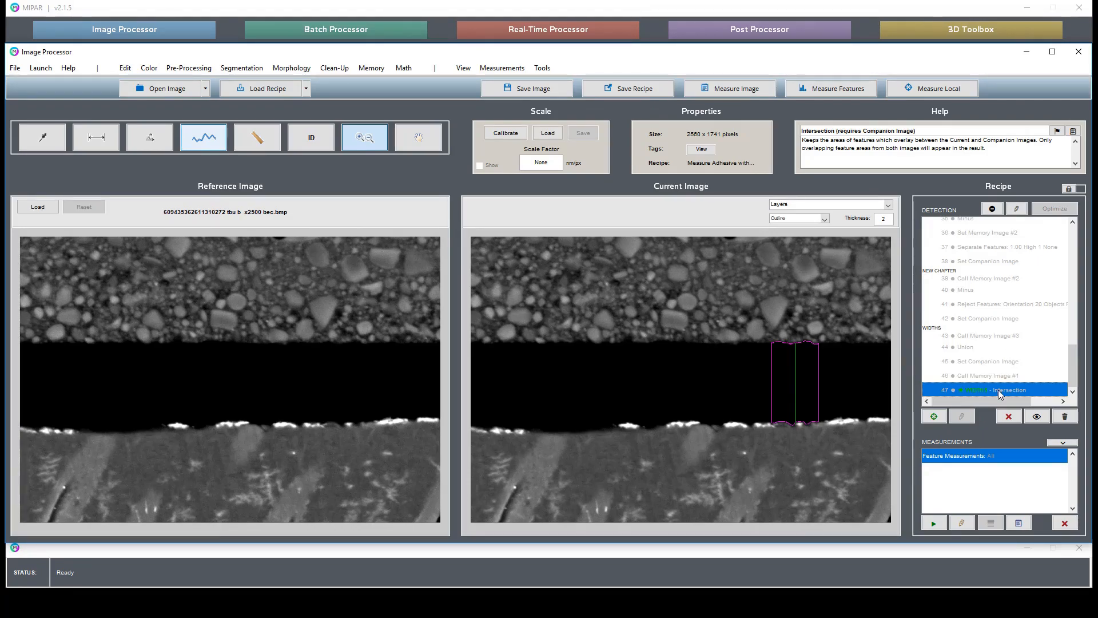
Step: Undo the last Manual Edit change to the adhesive mask
scroll(997, 359, up, 7)
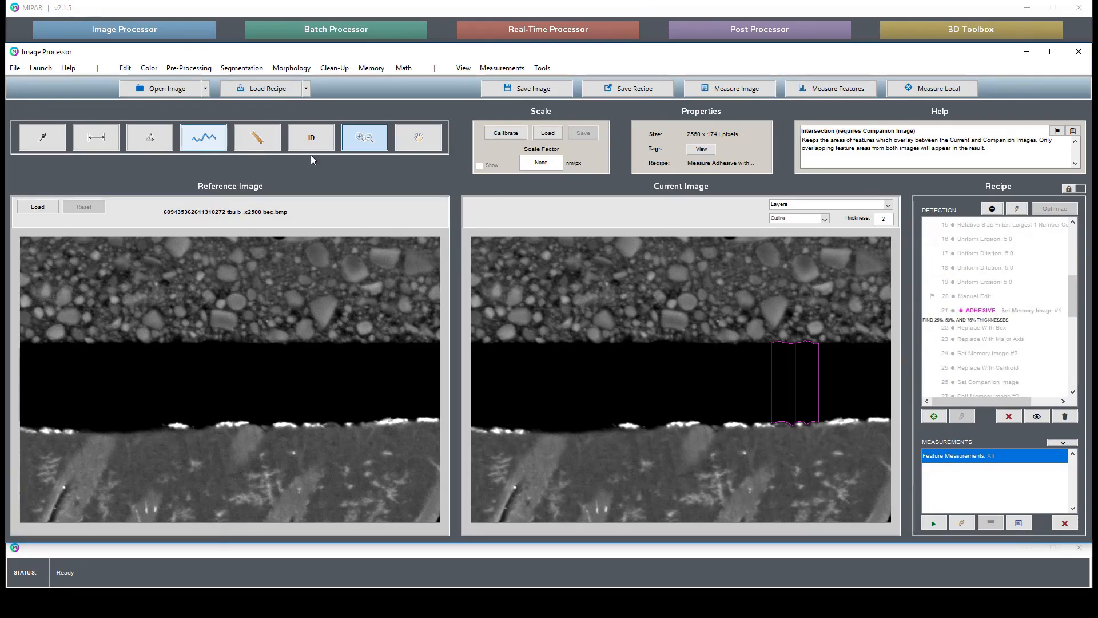
click(125, 68)
click(138, 81)
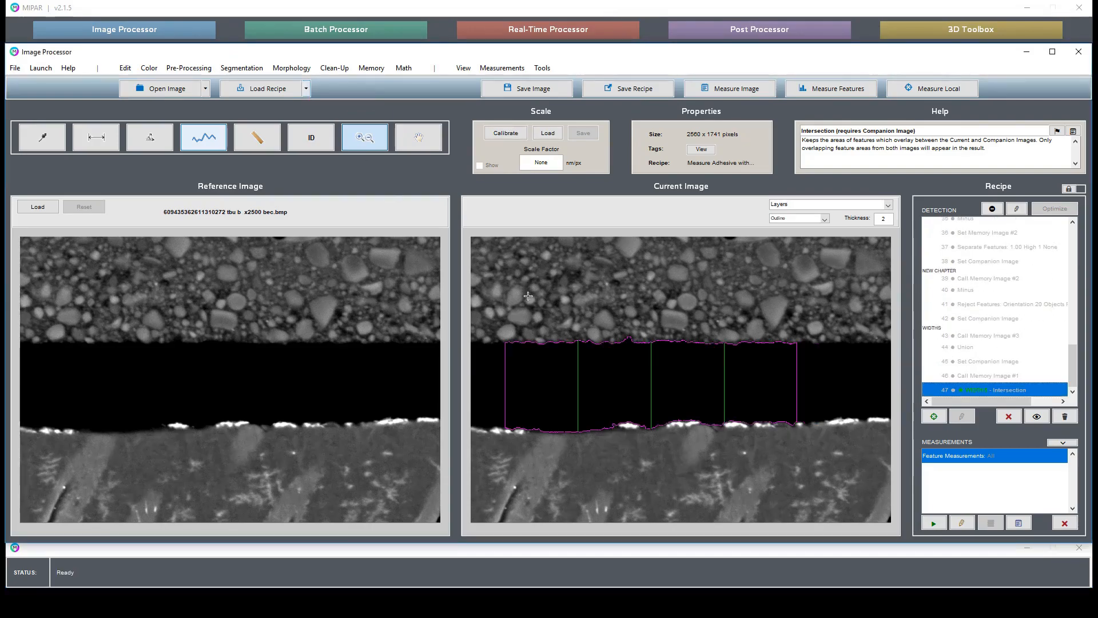
Step: Load the recent recipe Silver Ions in Cavity on the current image
click(306, 88)
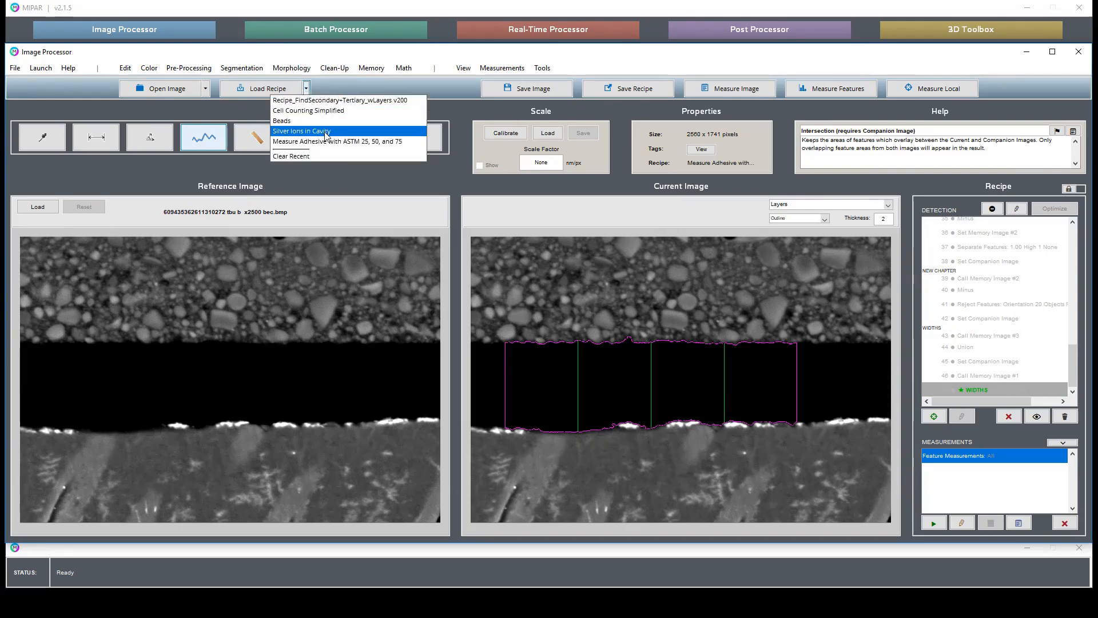
click(325, 133)
click(597, 251)
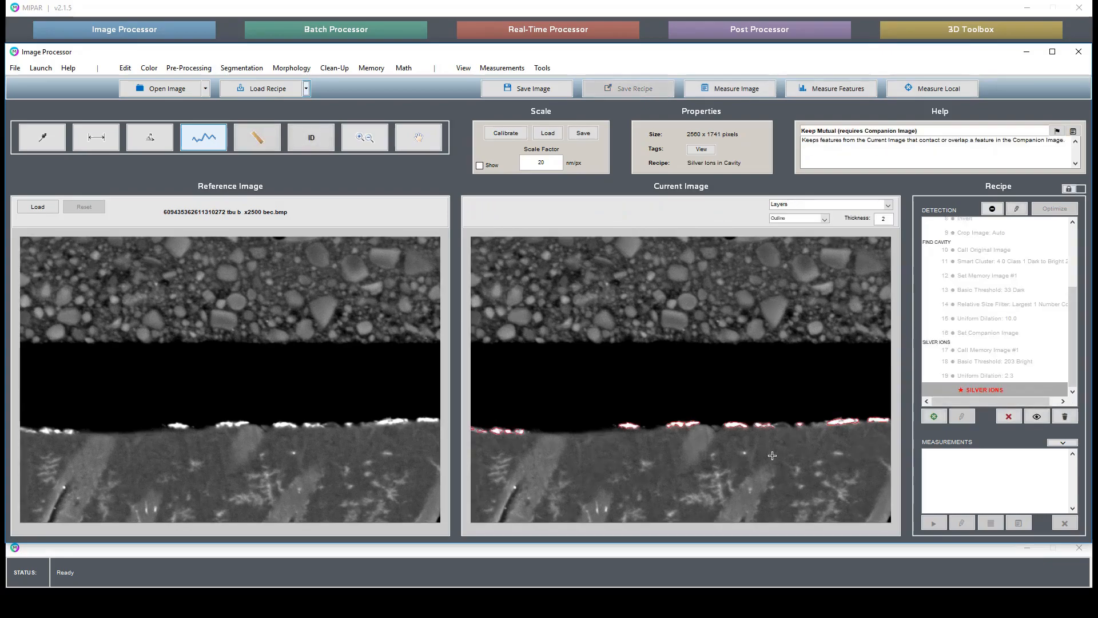
Step: View the step 9 Crop Image result of the scale bar removal chapter as an Overlay
scroll(945, 326, up, 3)
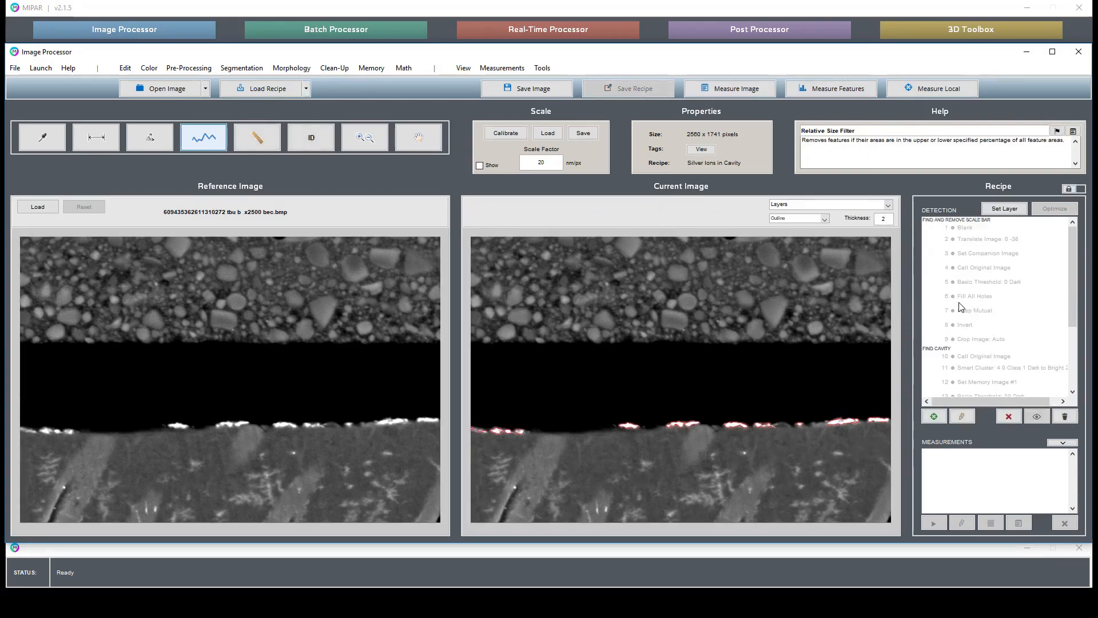
click(982, 339)
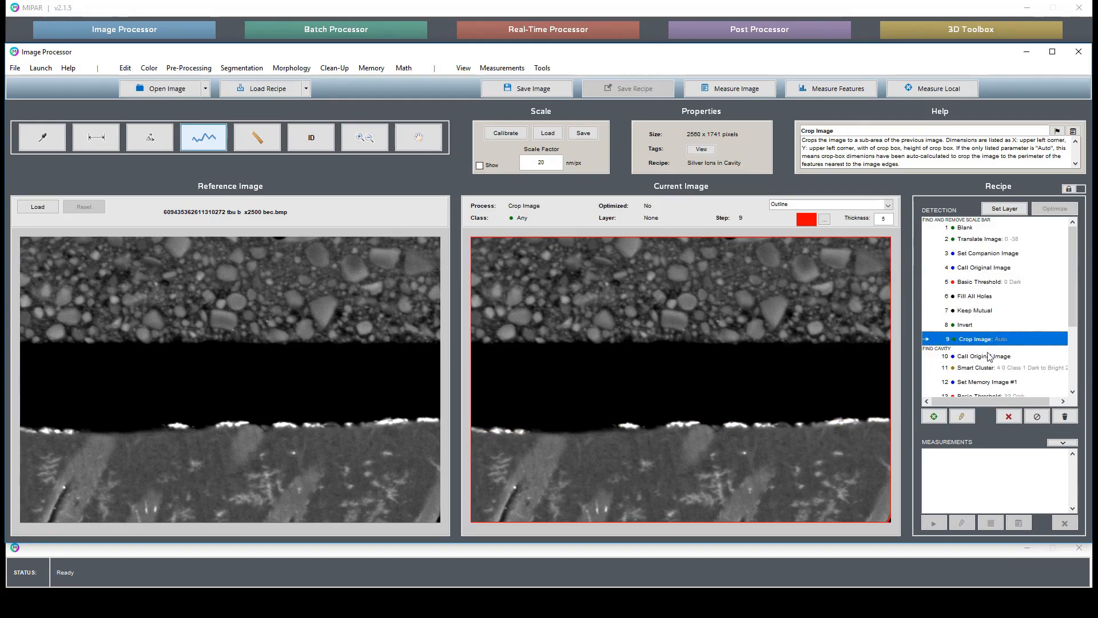
click(829, 204)
click(794, 223)
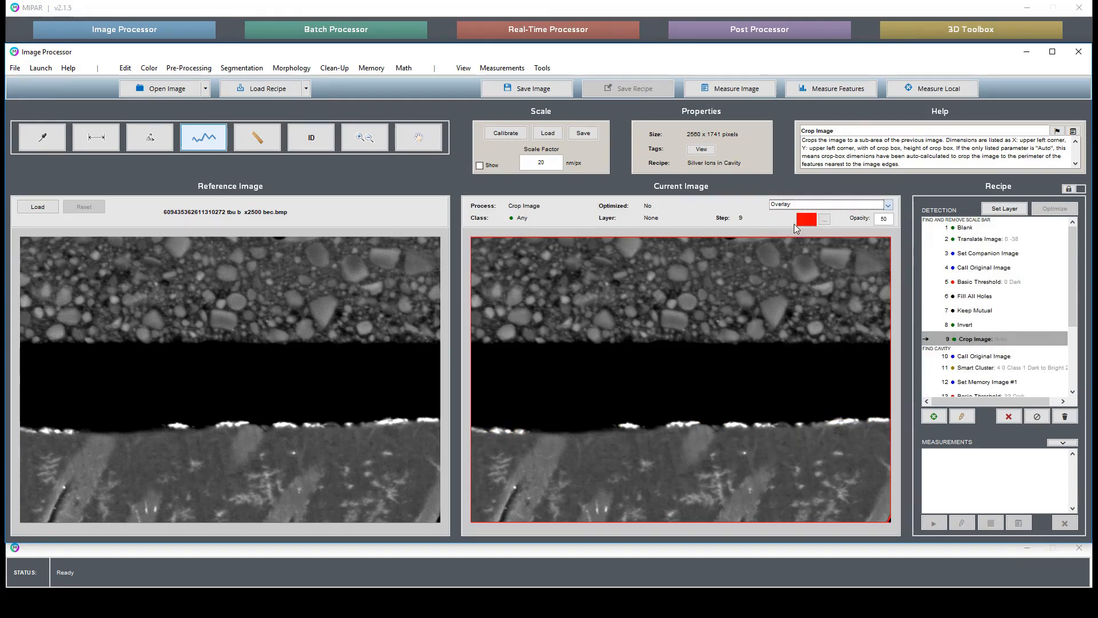
Step: View the step 10 Call Original Image and step 11 Smart Cluster results in the Find Cavity chapter
click(972, 356)
scroll(956, 338, down, 3)
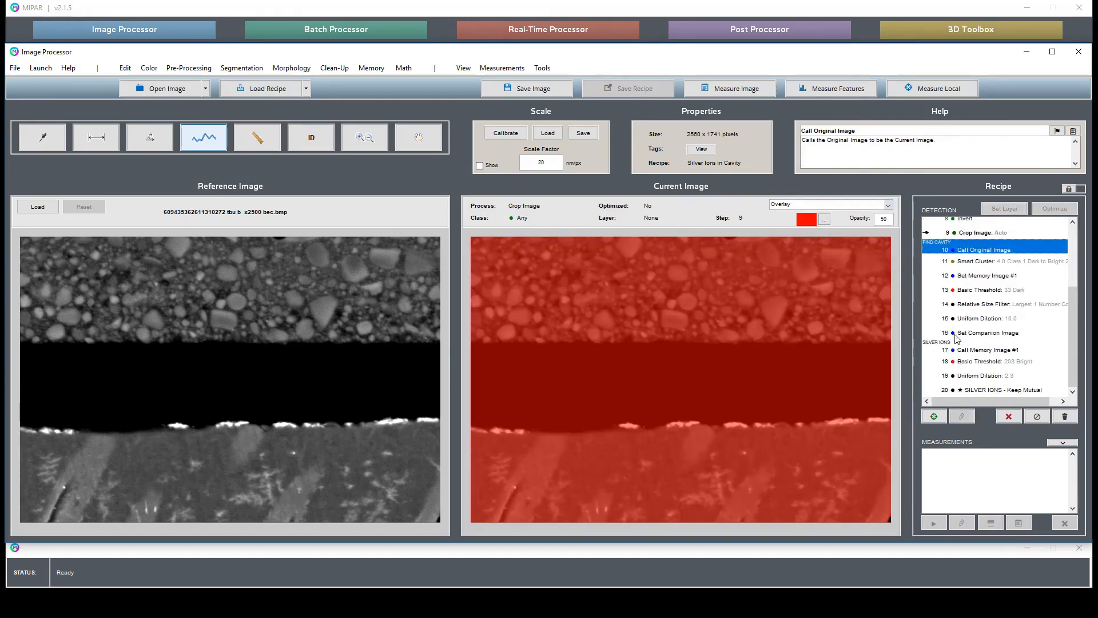
double_click(978, 250)
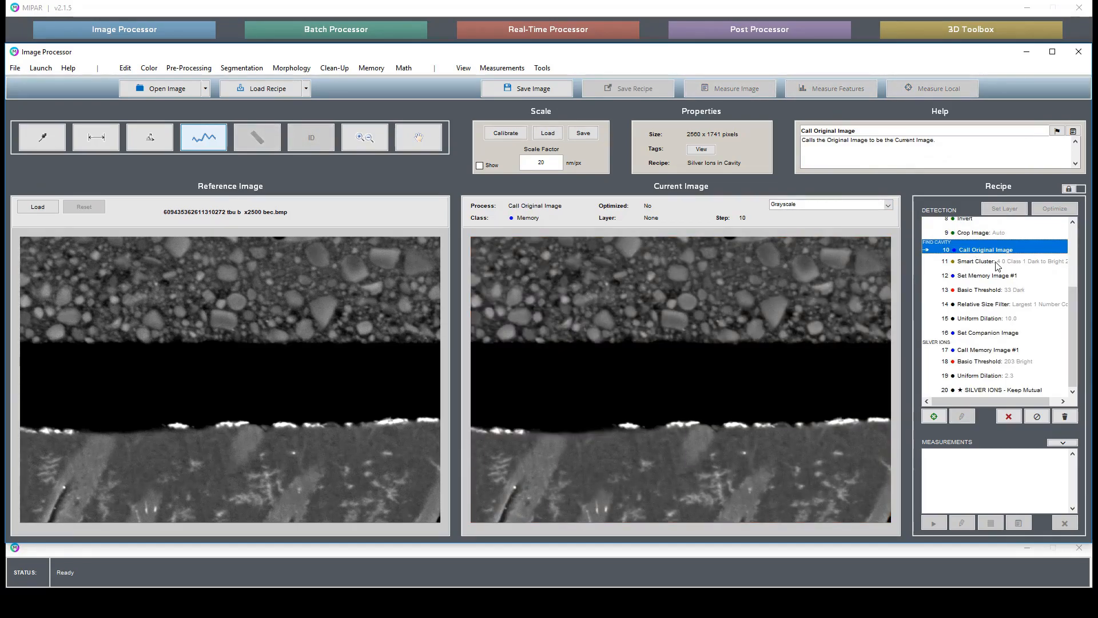
double_click(997, 262)
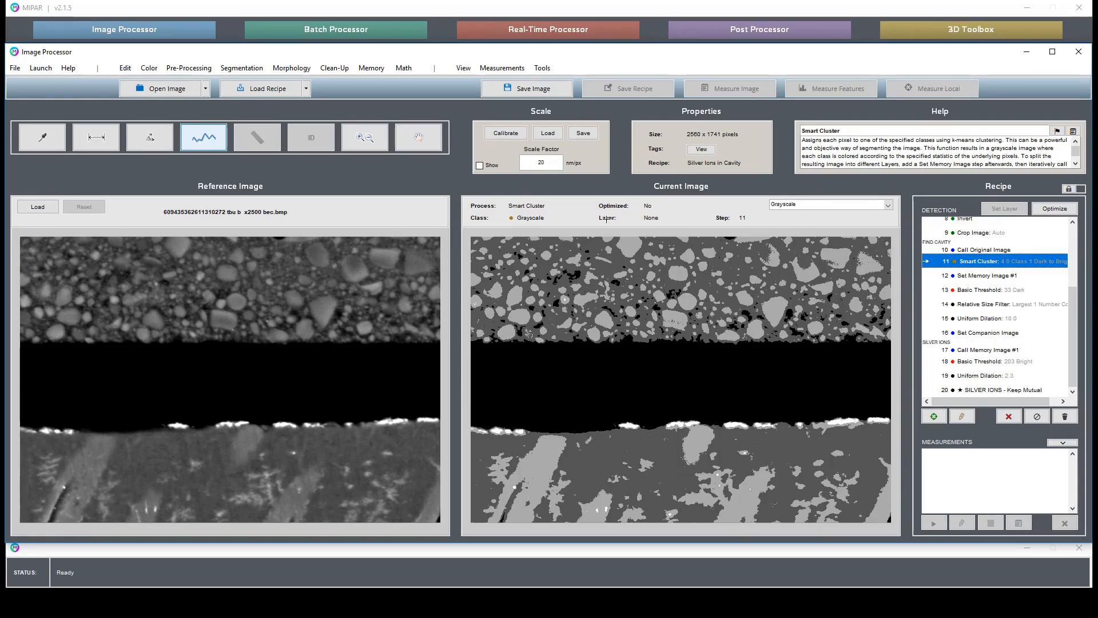
Step: View the step 13 Basic Threshold, step 14 Relative Size Filter and step 15 Uniform Dilation results in the Find Cavity chapter
click(995, 289)
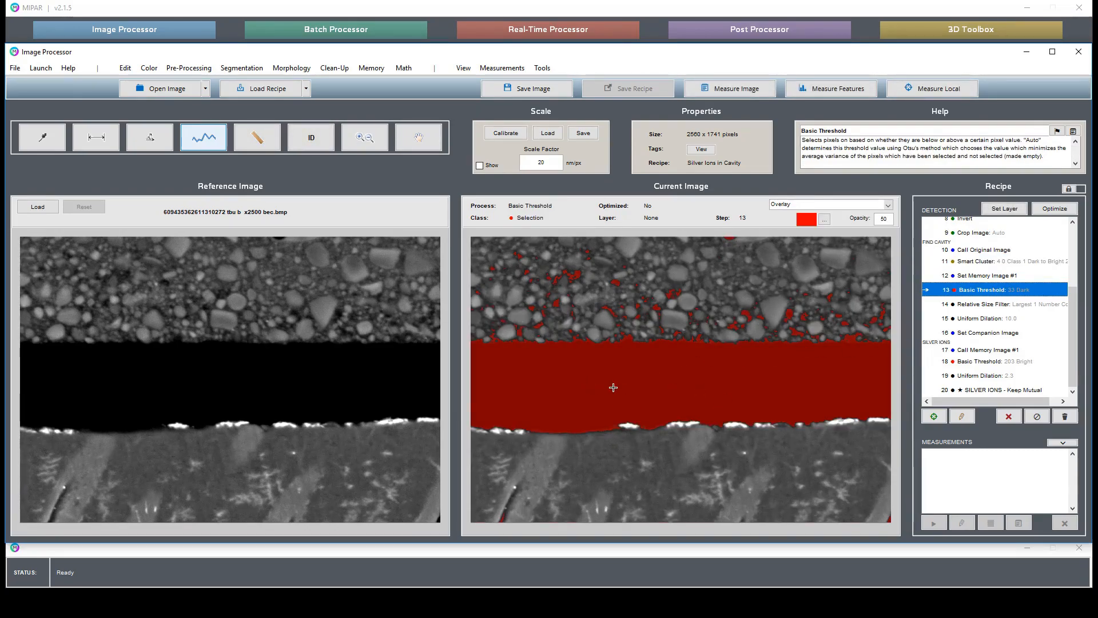
double_click(1008, 304)
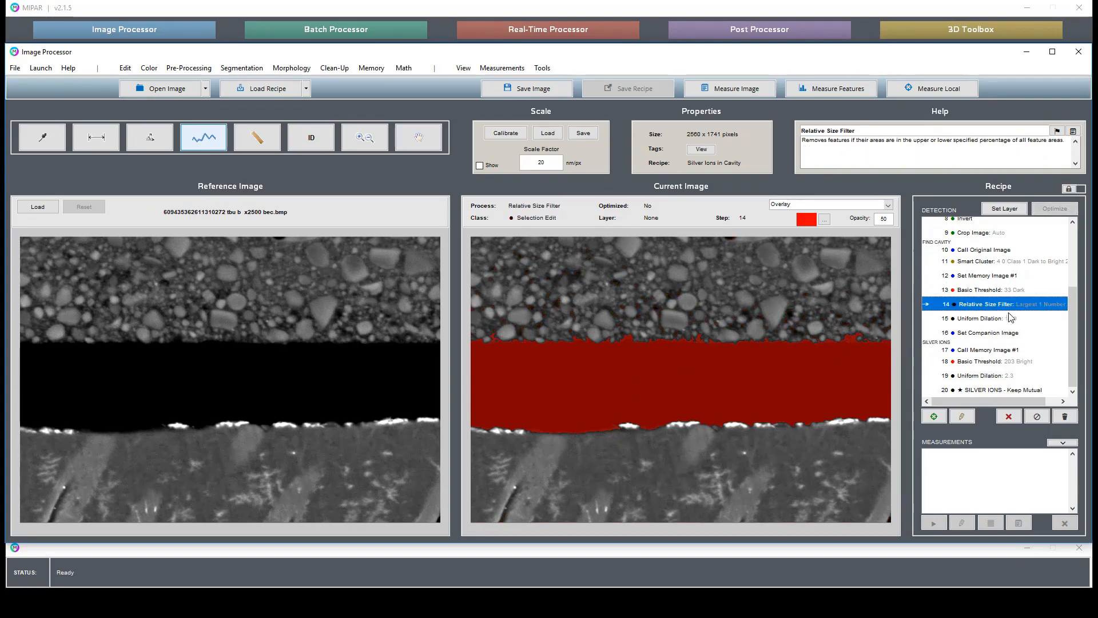
click(1008, 319)
double_click(1008, 318)
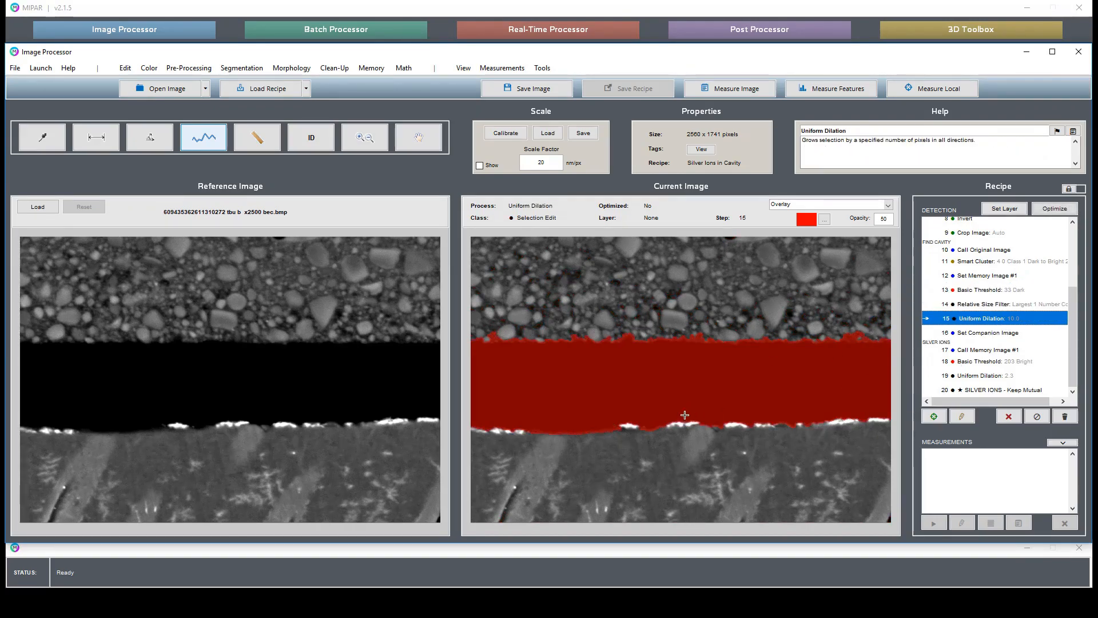
scroll(658, 406, up, 2)
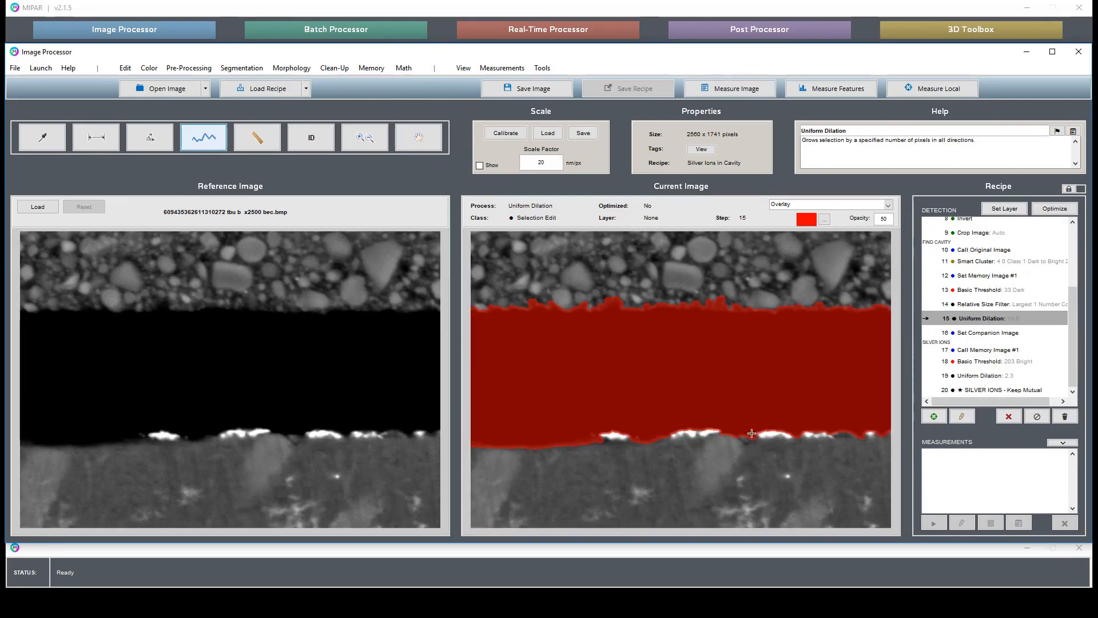
Step: View the step 17 Call Memory Image #1 and step 18 Basic Threshold results of the Silver Ions chapter along the cavity's lower edge
double_click(1002, 364)
click(1004, 350)
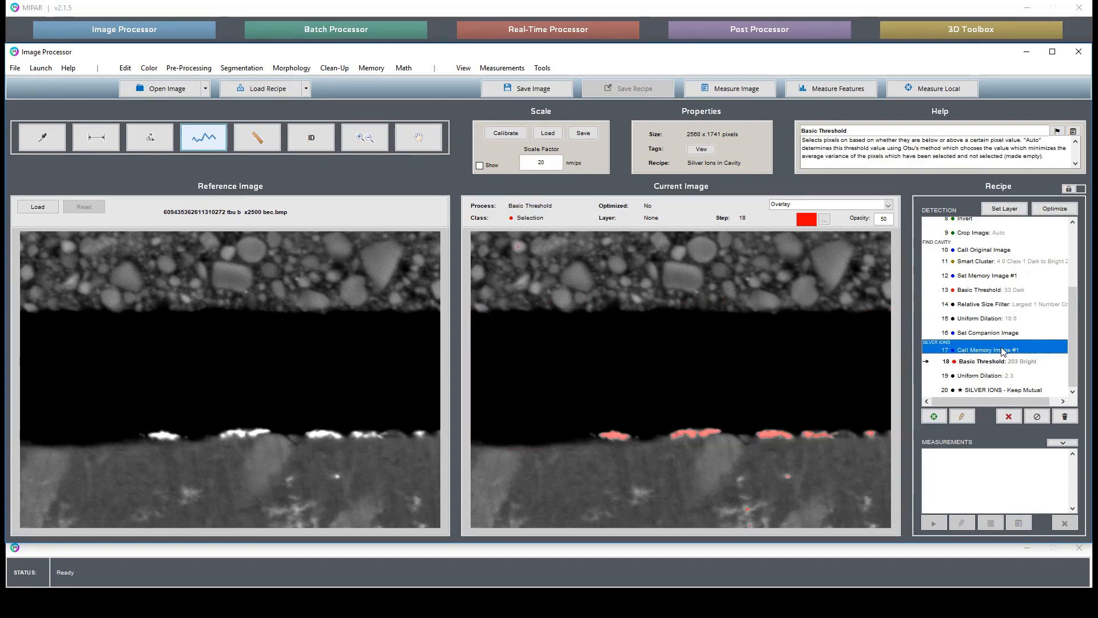
double_click(1002, 350)
double_click(1003, 361)
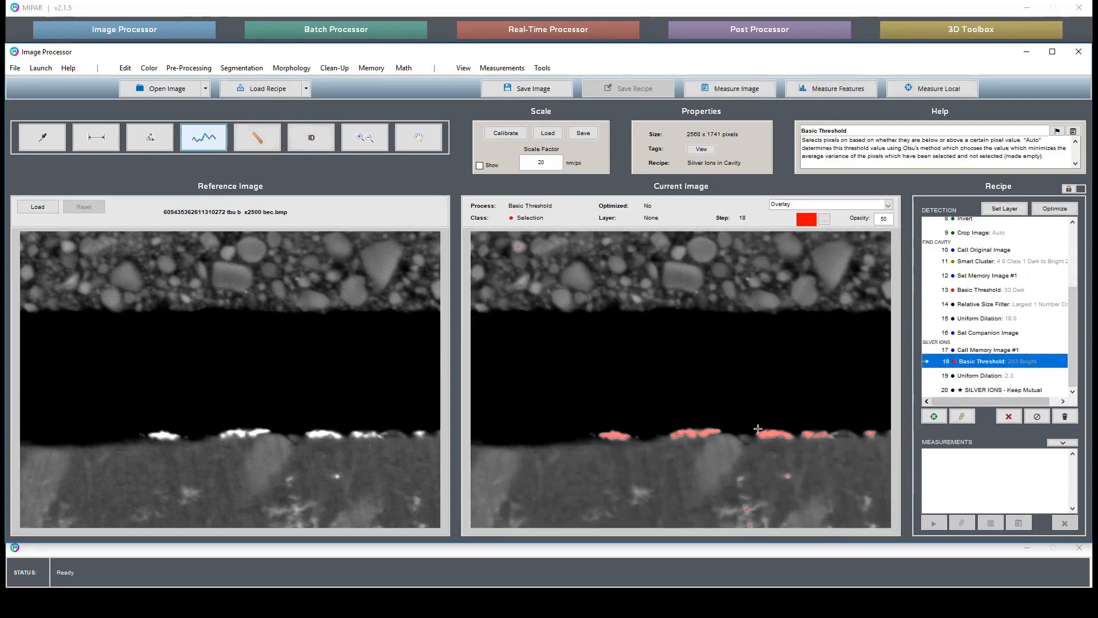
scroll(757, 429, down, 2)
click(418, 137)
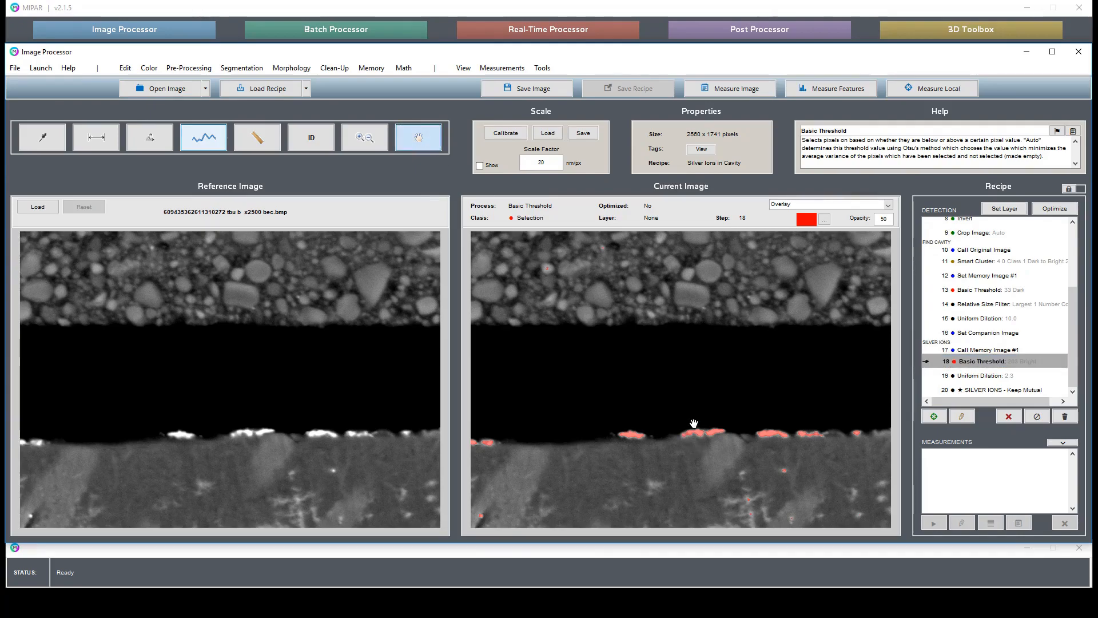
drag(693, 423, 653, 294)
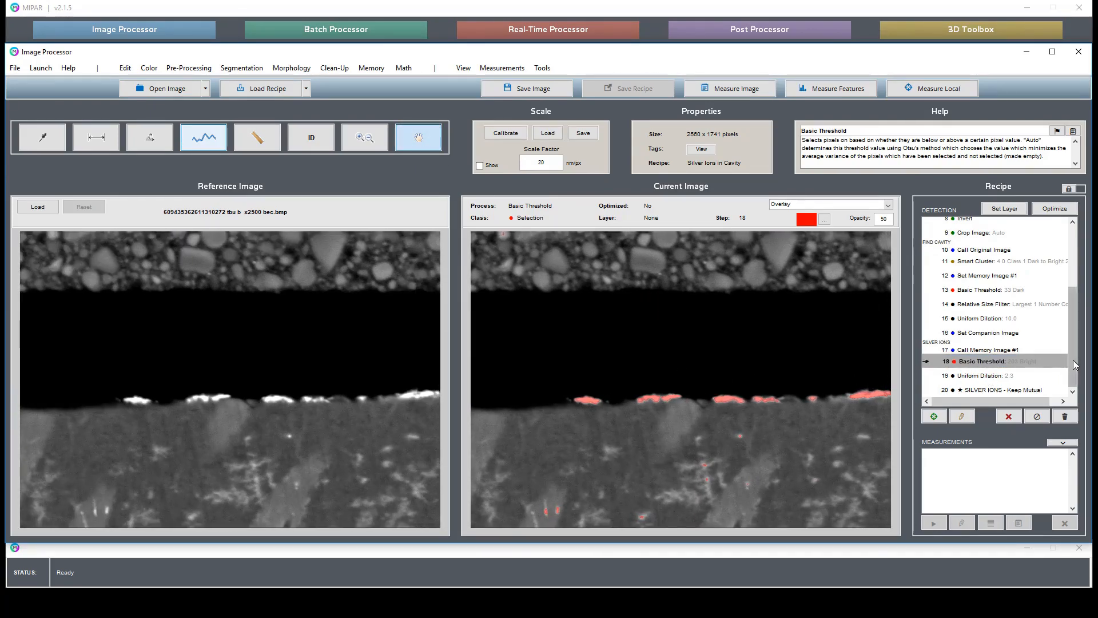
Step: Compare the step 20 Silver Ions Keep Mutual result with the step 15 Uniform Dilation cavity mask
click(1001, 391)
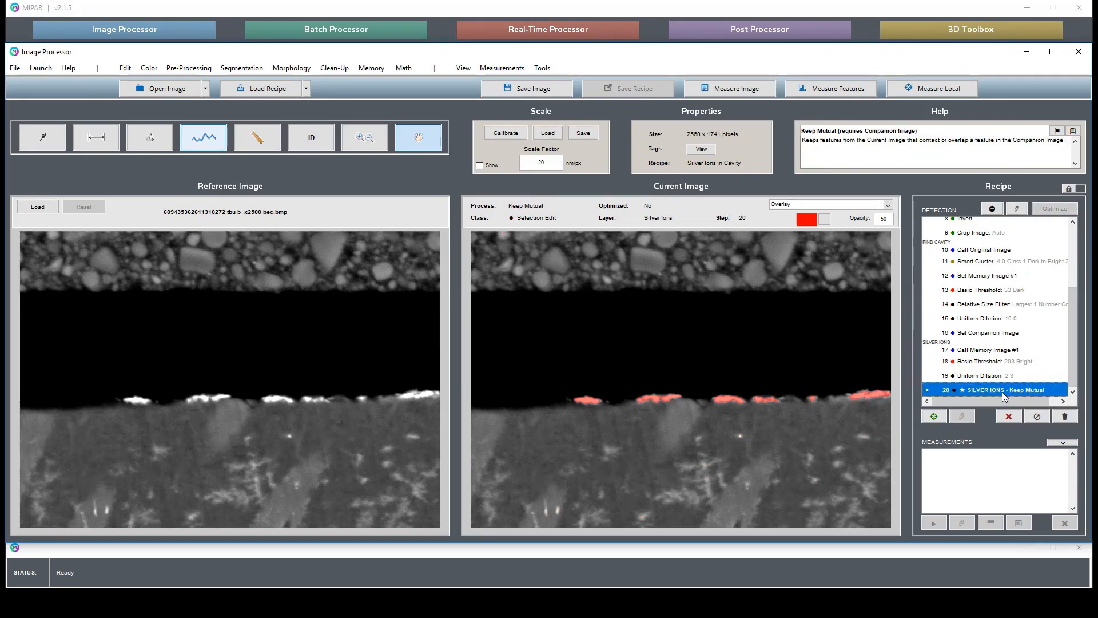
click(1001, 320)
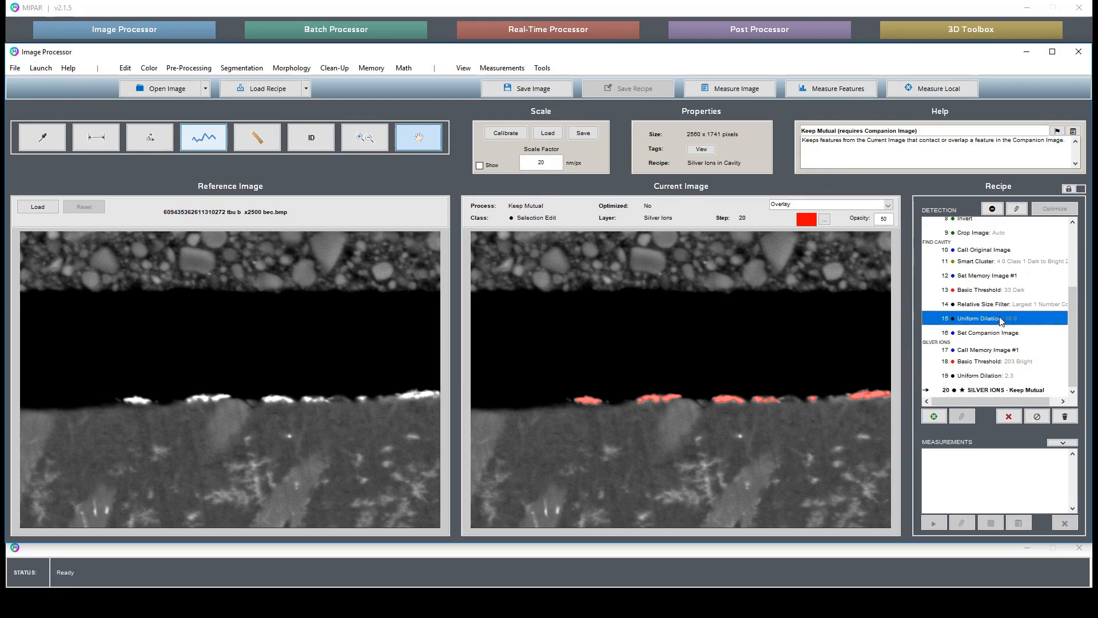
click(1031, 391)
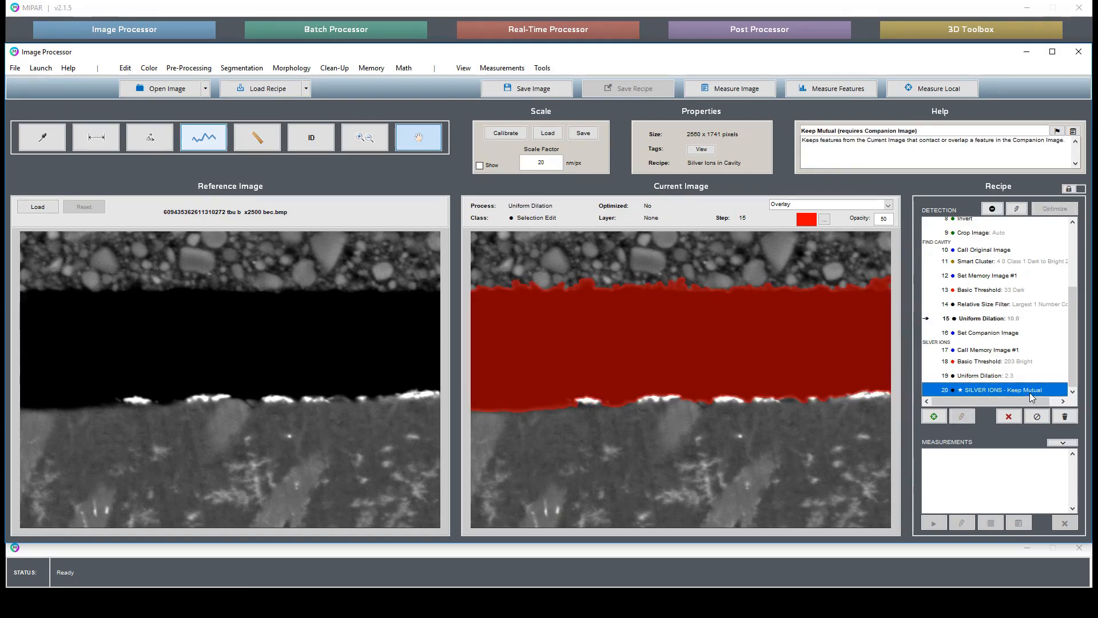
scroll(645, 396, down, 3)
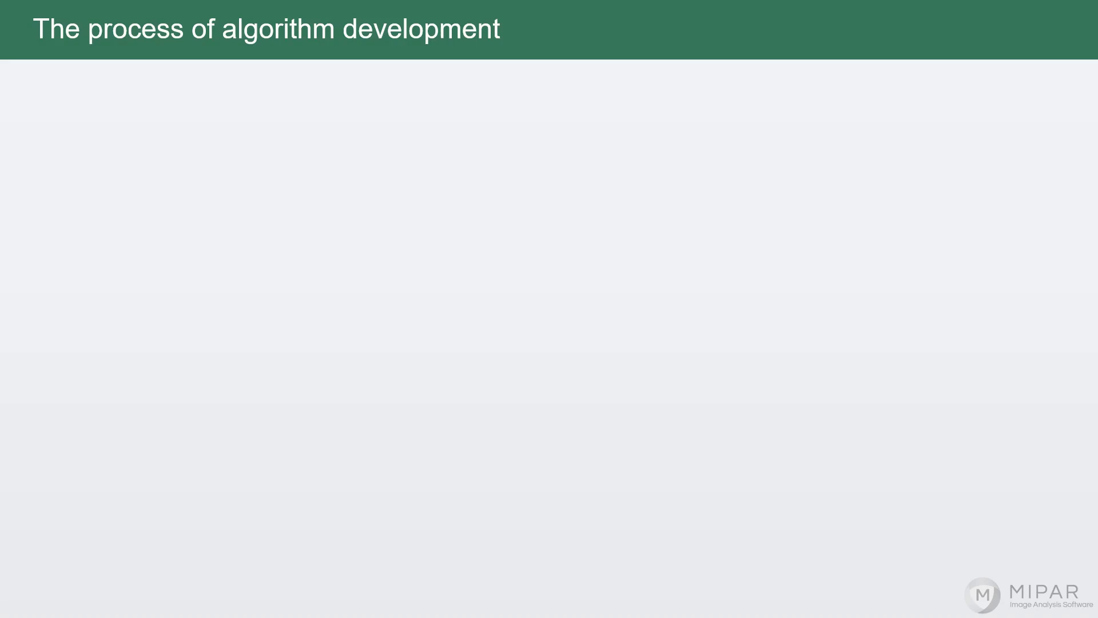
key(Right)
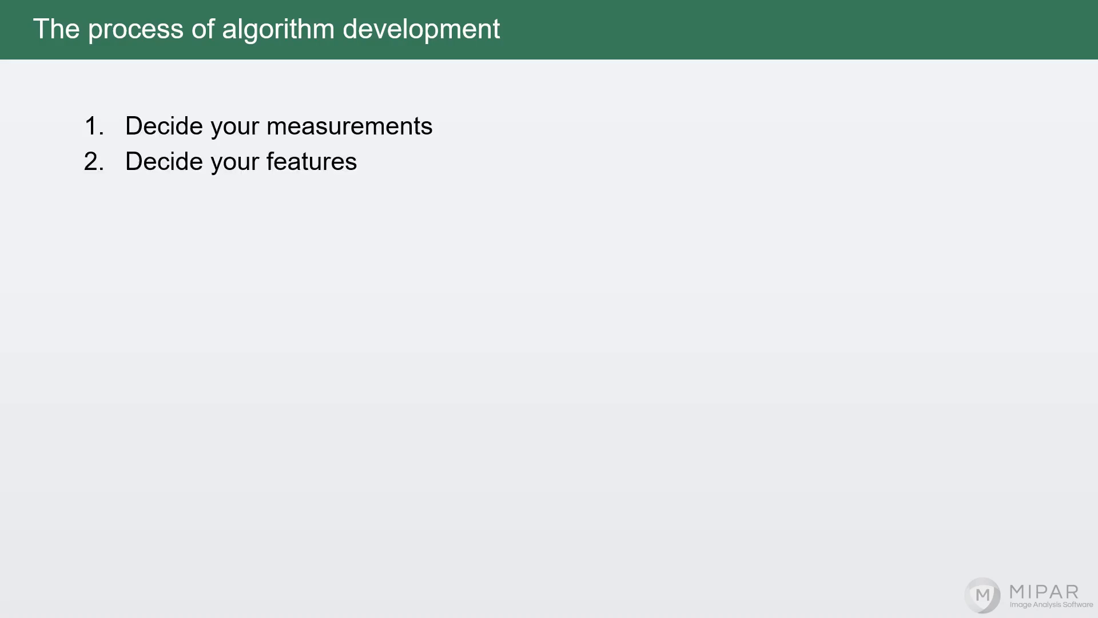